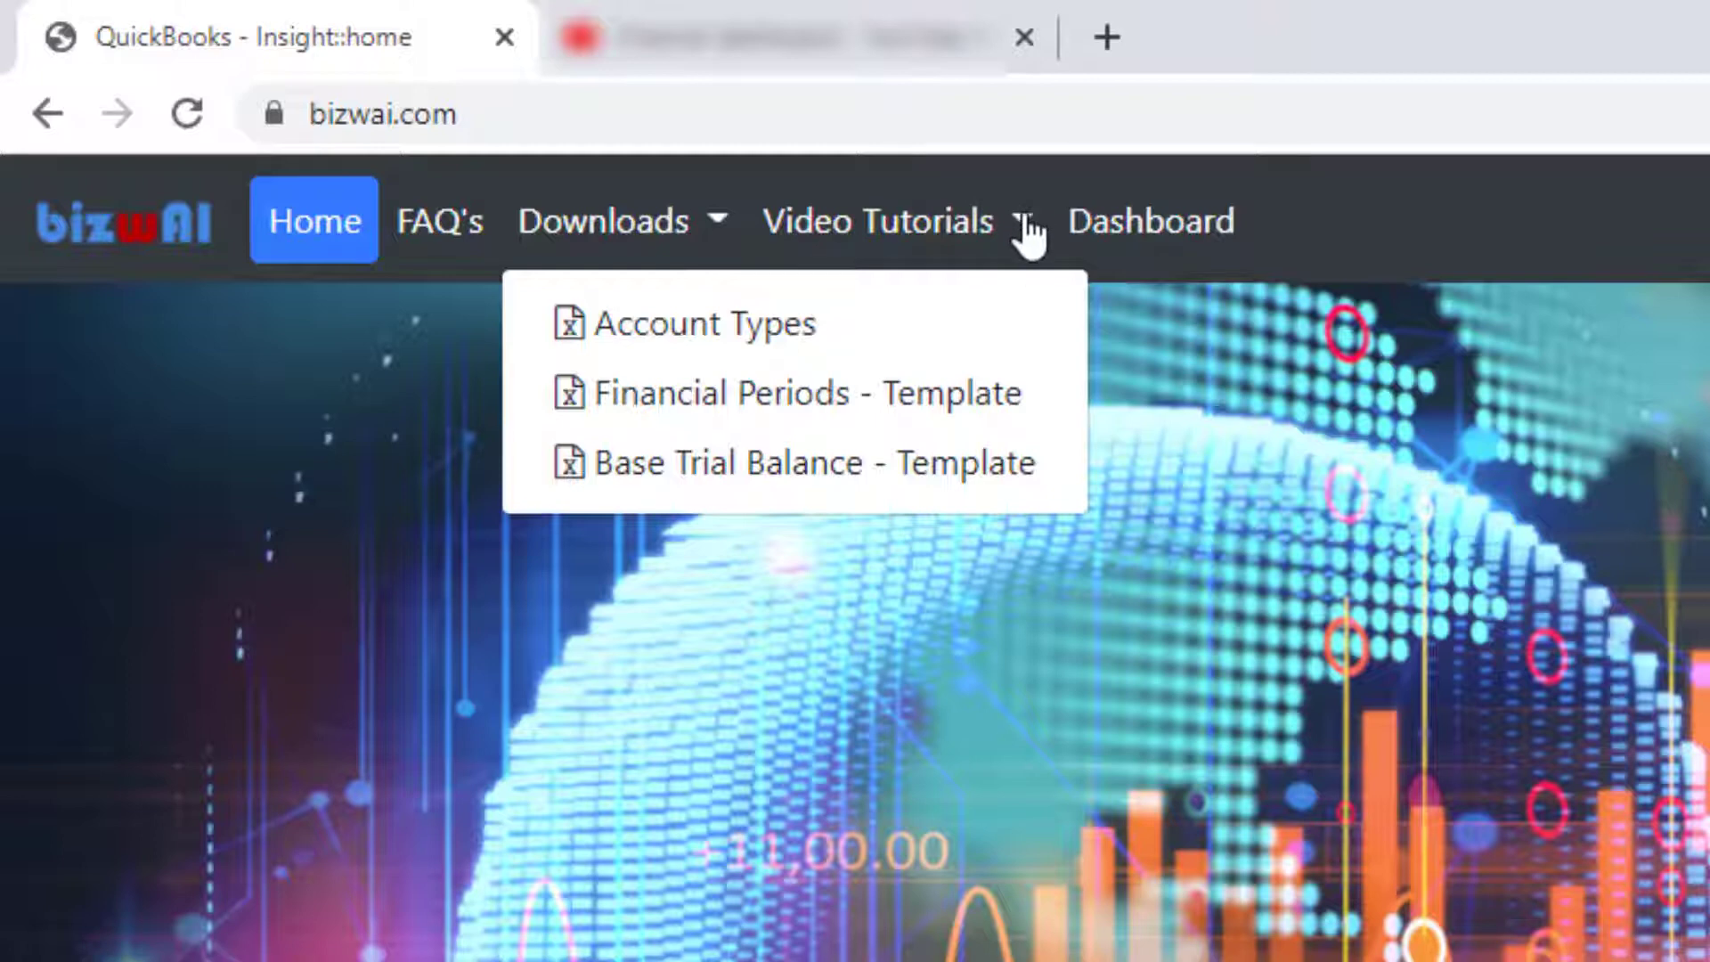
Browse the Video Tutorials list, then go to the Dashboard.
left_click(1023, 223)
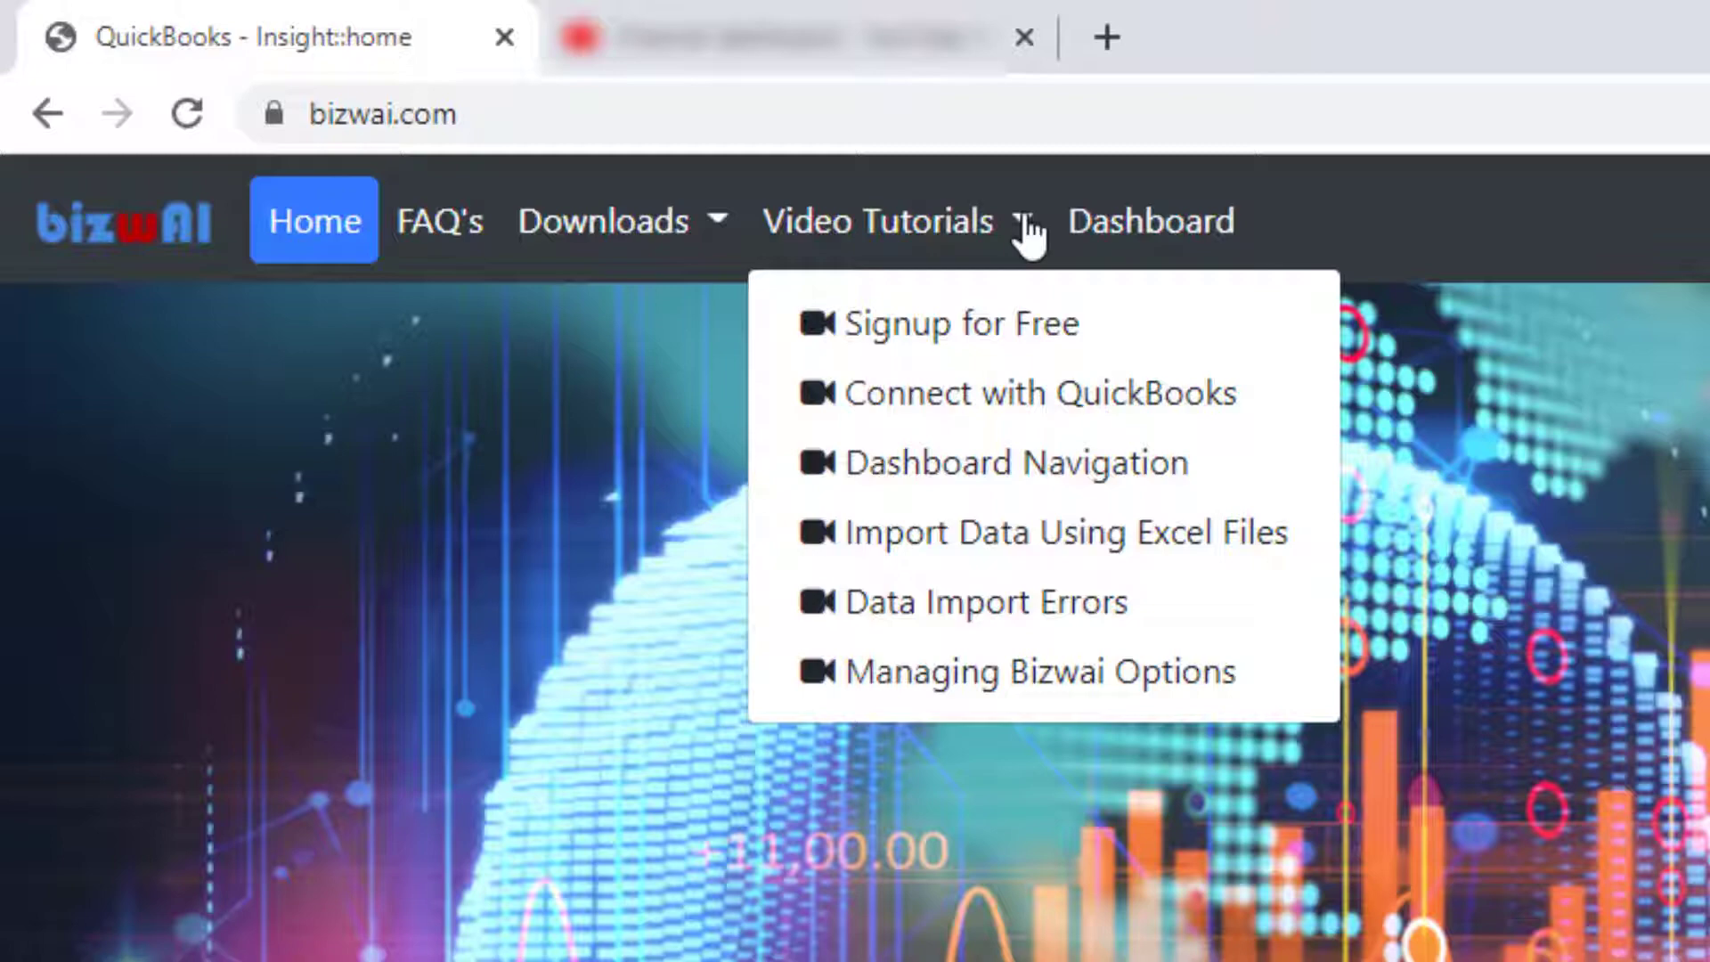
left_click(1187, 246)
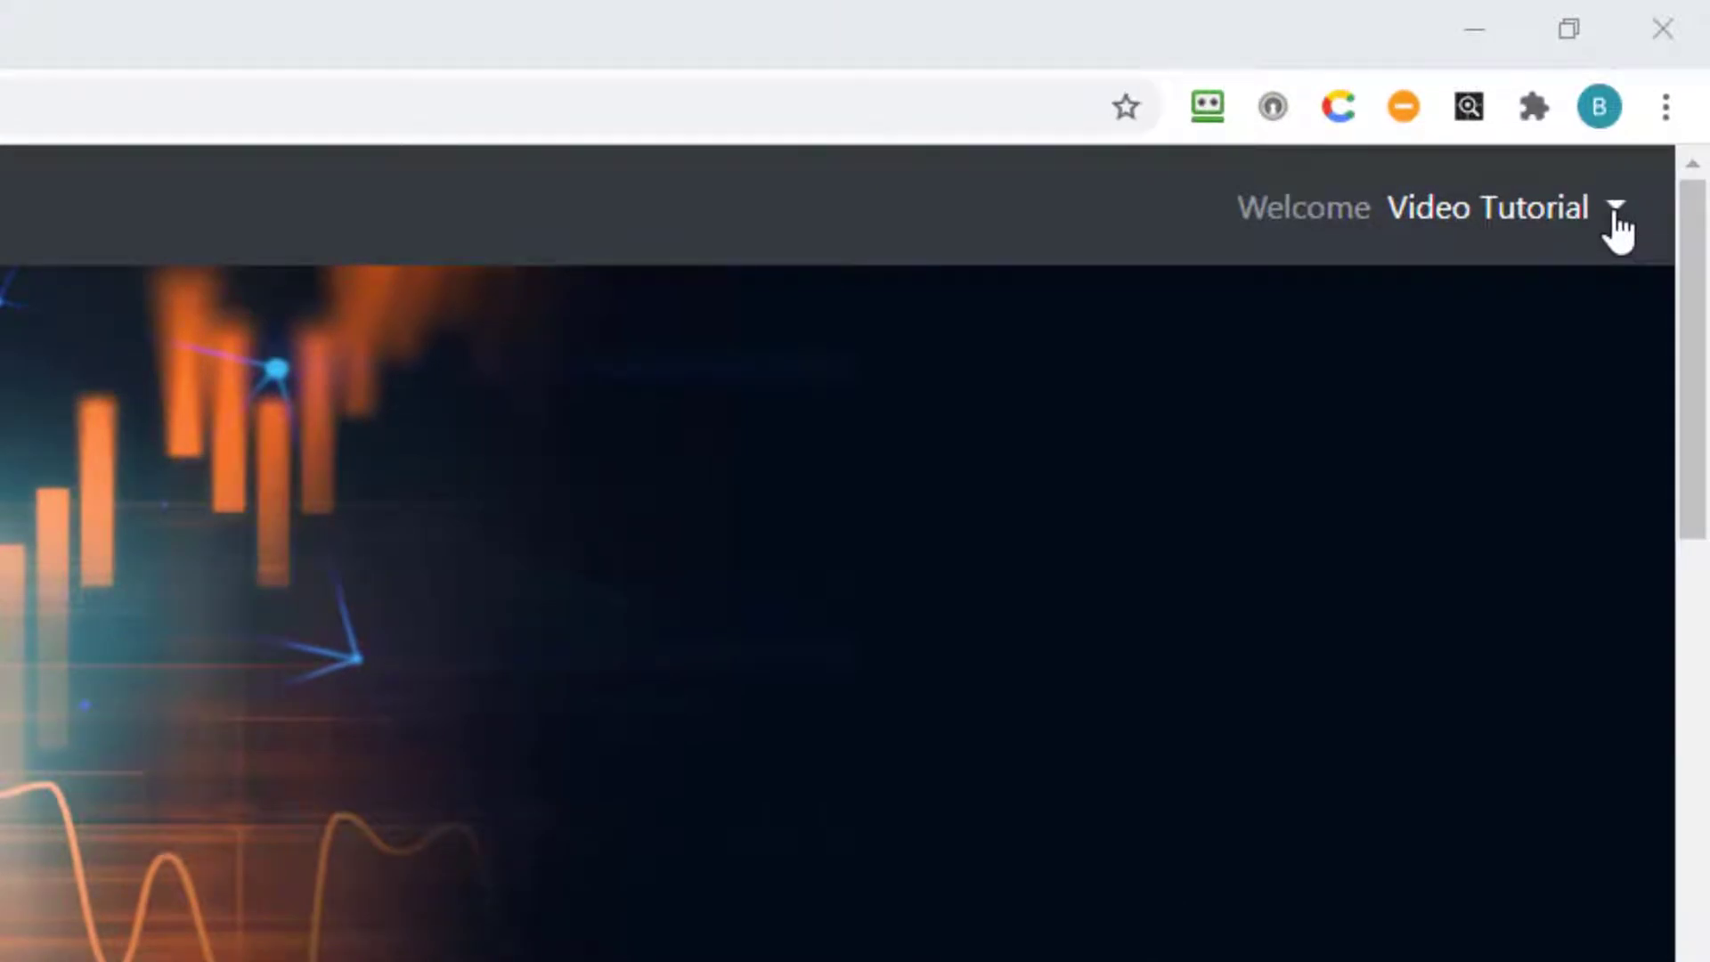
Open My Profile from the Welcome user account menu.
left_click(1615, 208)
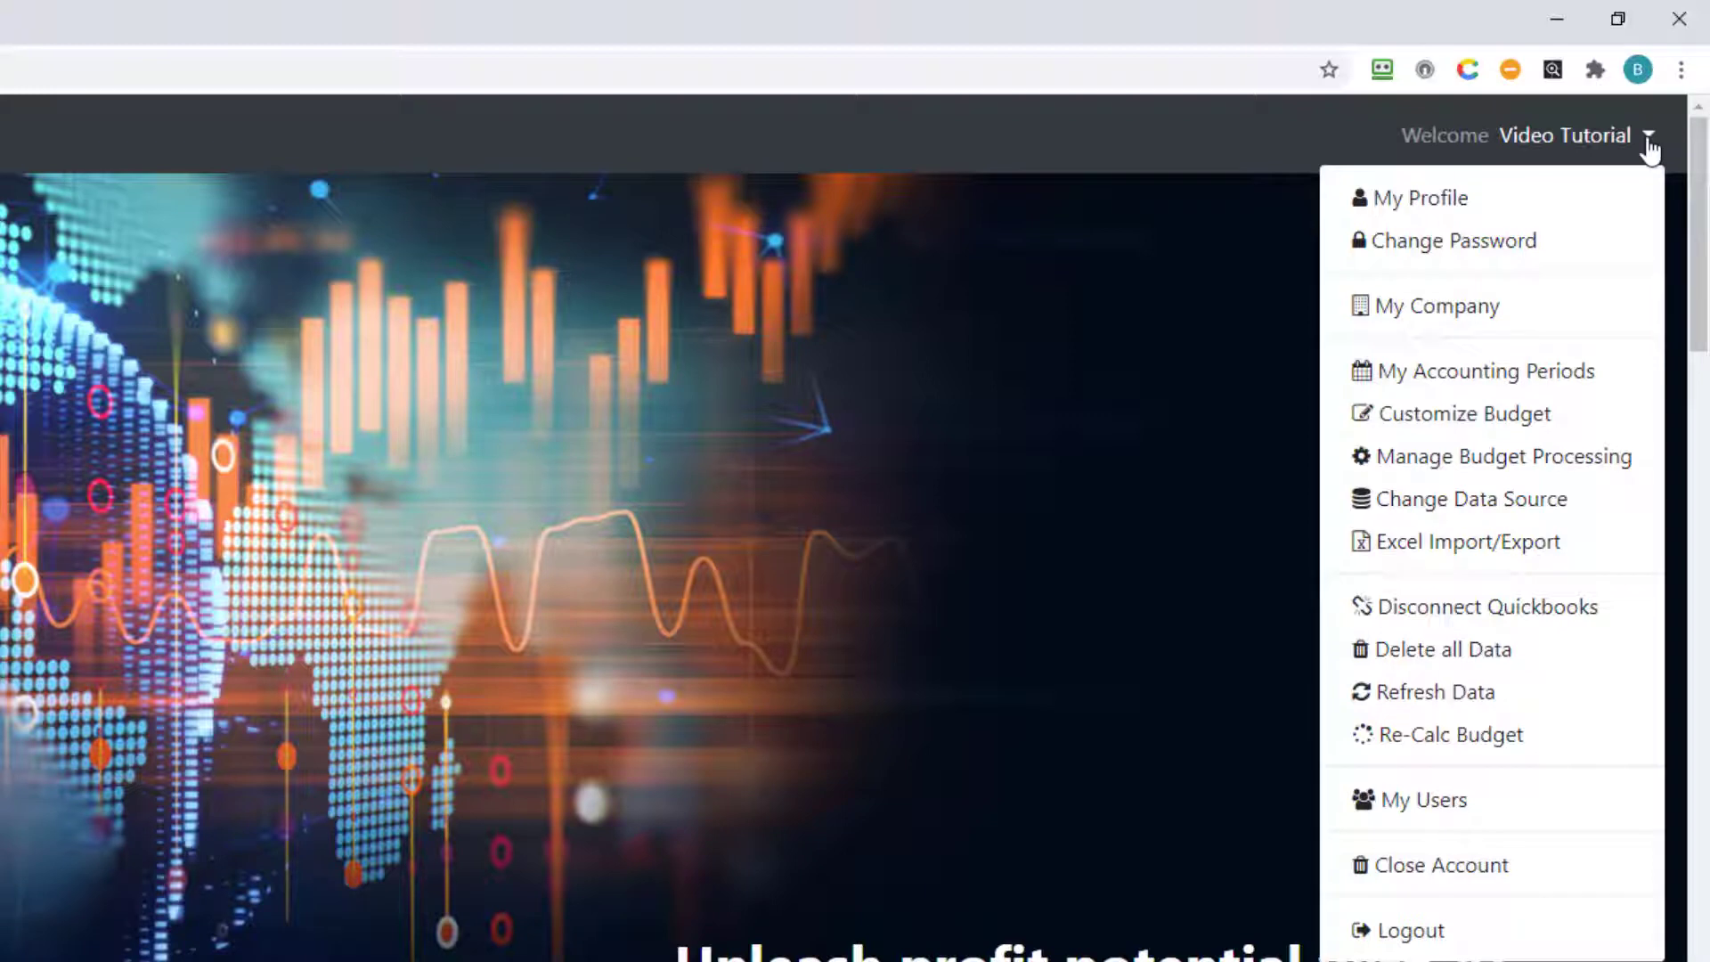
left_click(1575, 212)
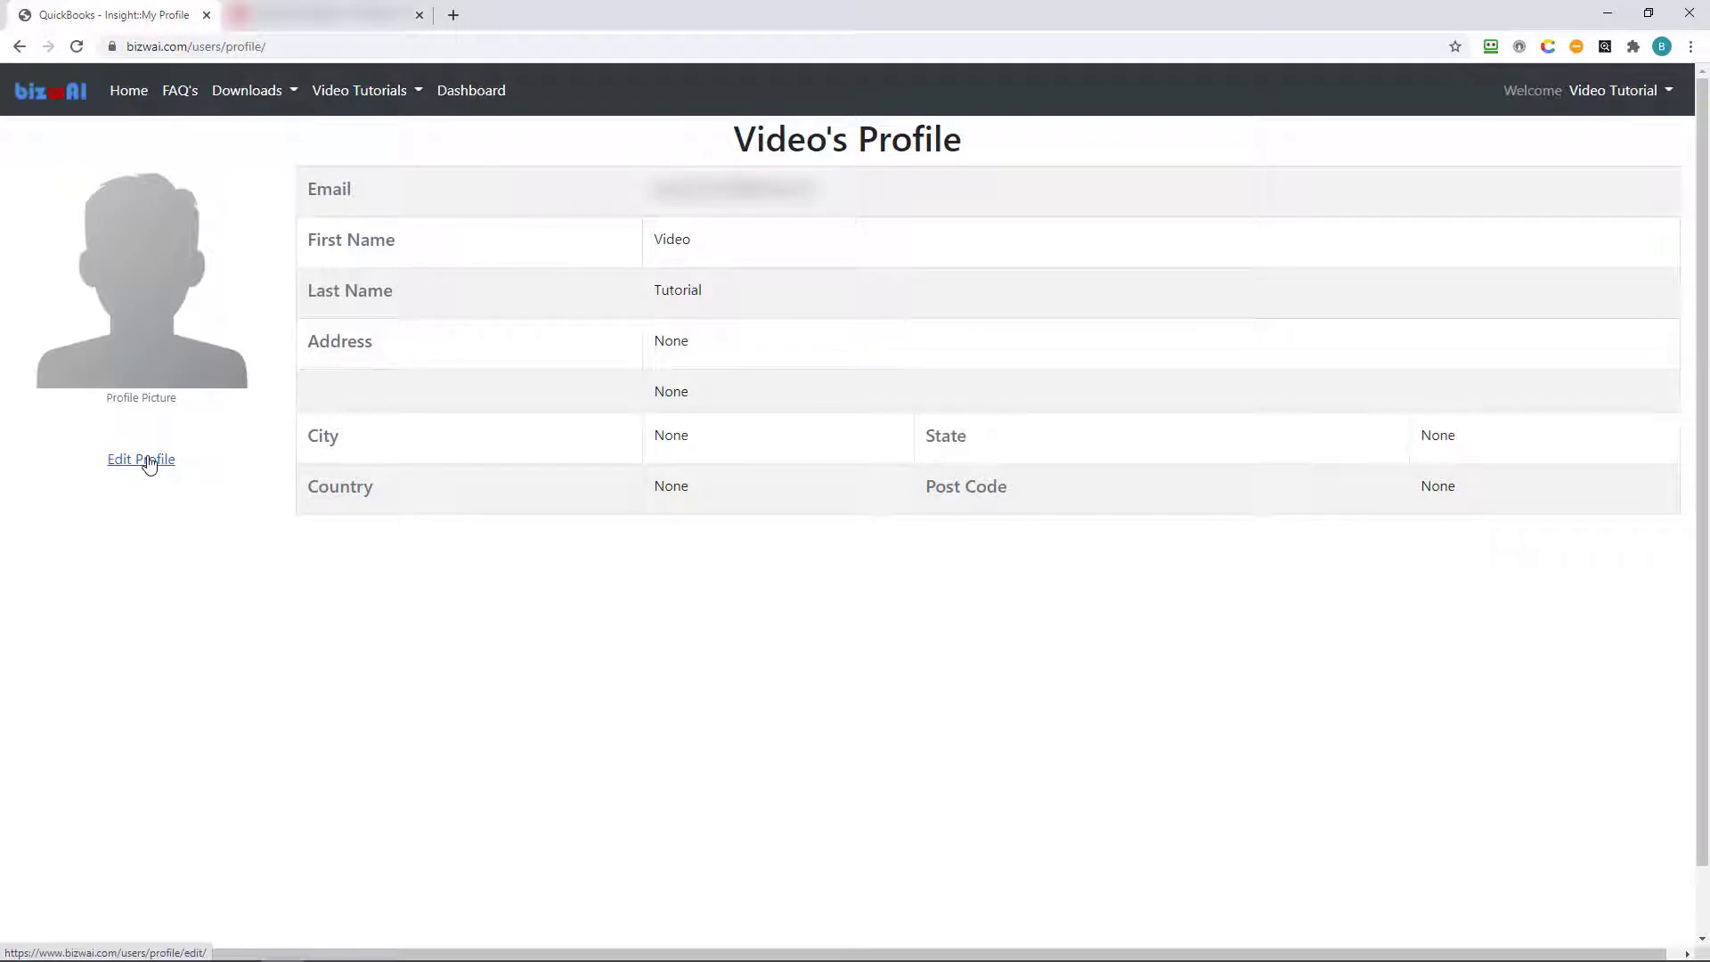
Upload Video Tutorial.jpg as the profile avatar and save the profile.
left_click(148, 461)
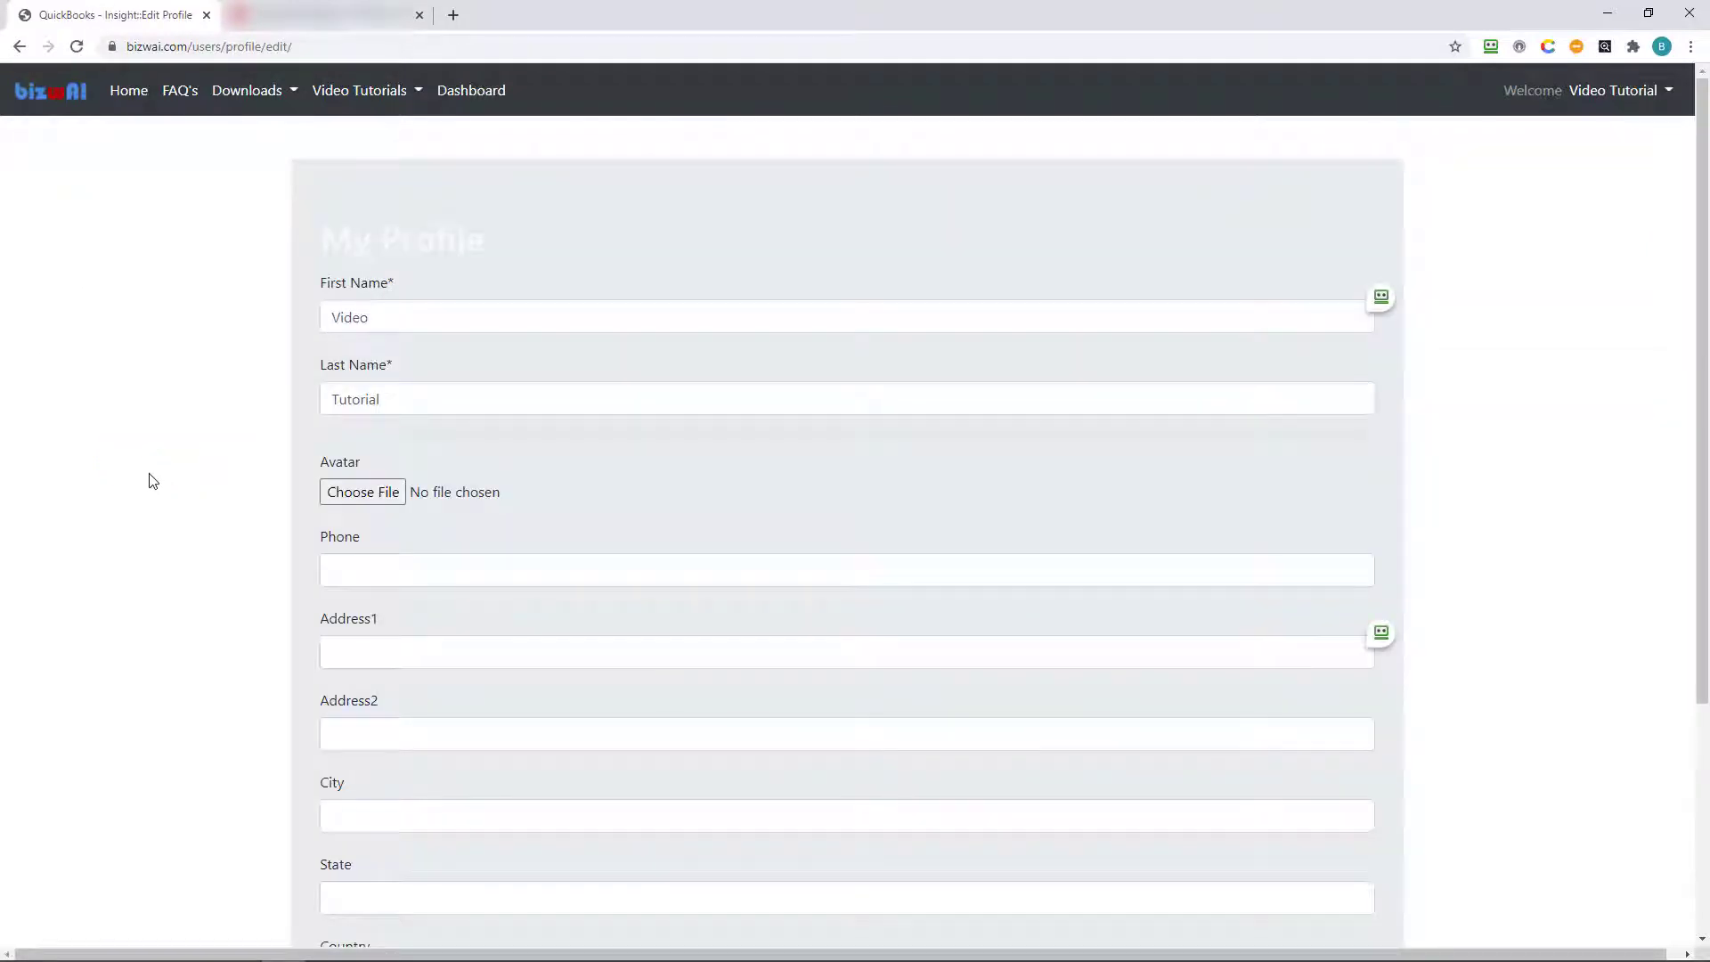
left_click(388, 500)
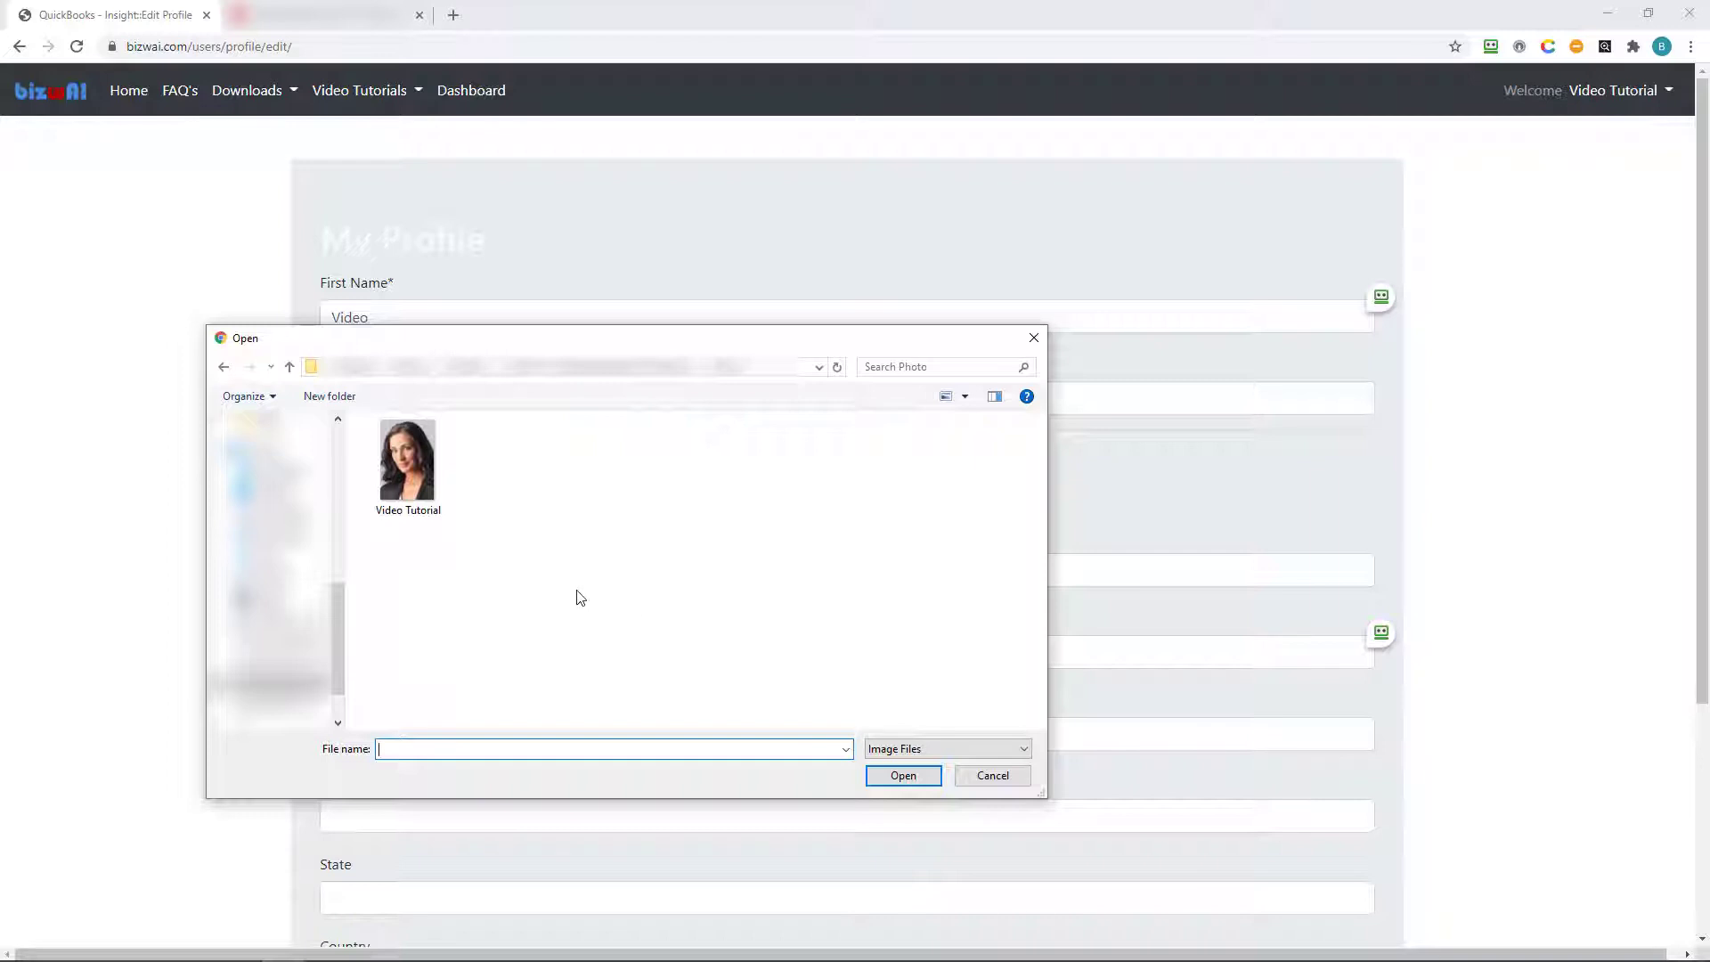
double_click(428, 500)
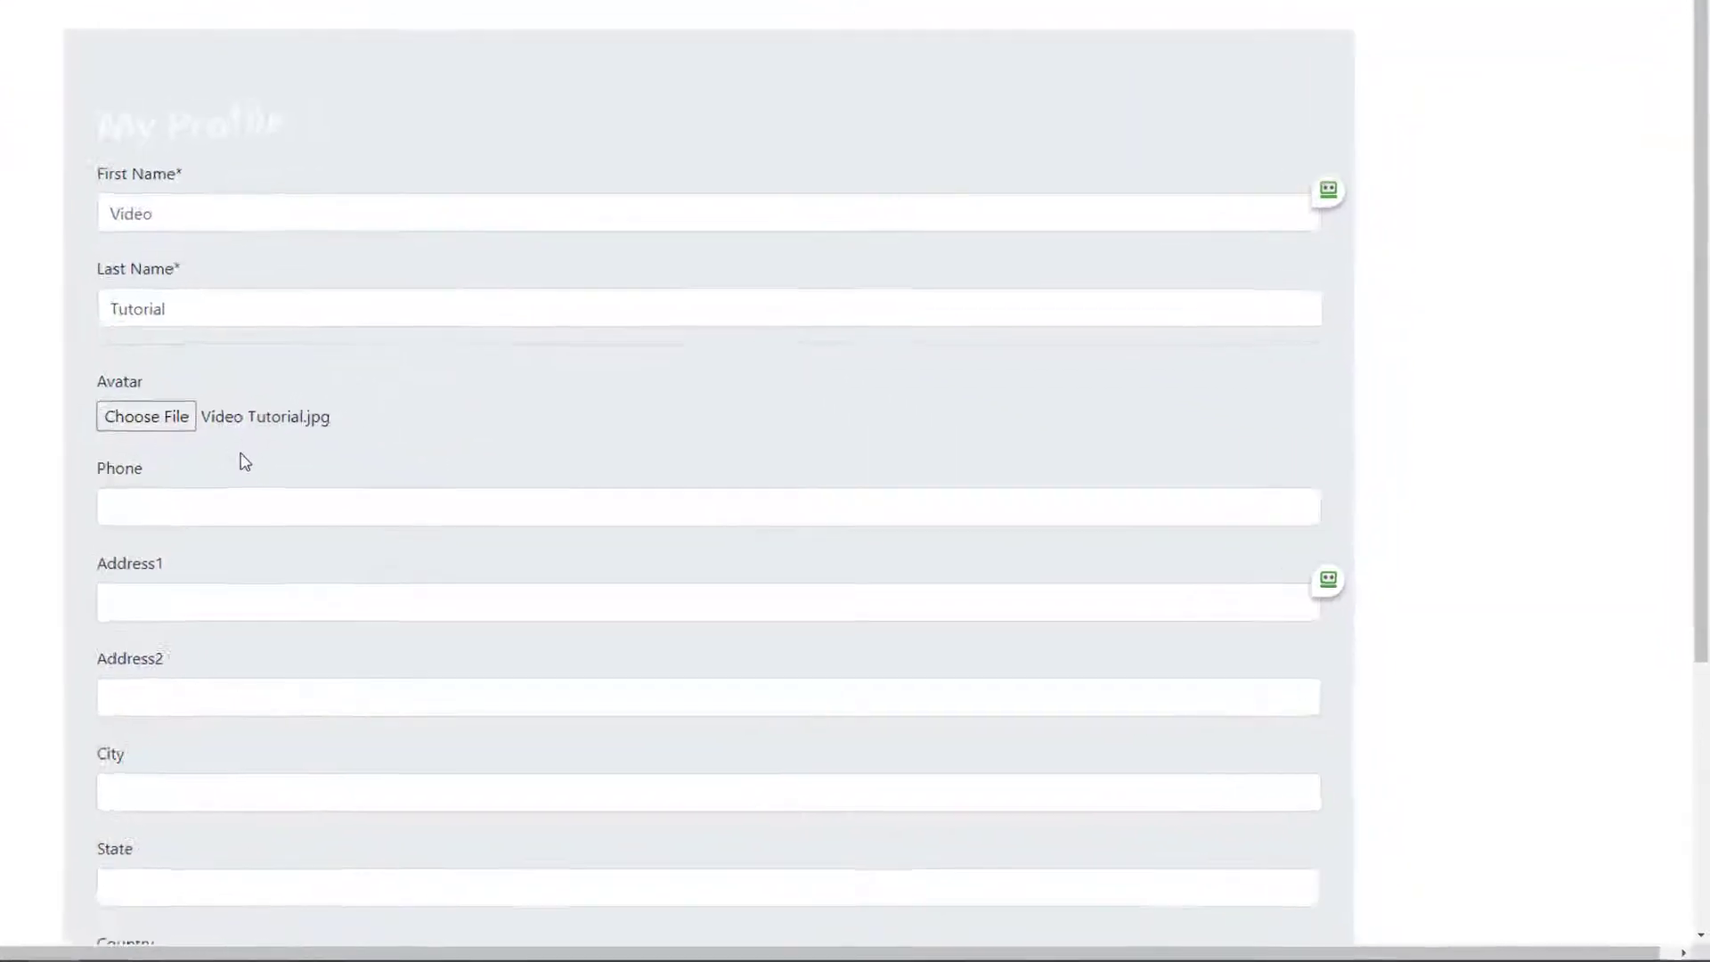
scroll(440, 534, "down", 10)
left_click(1351, 790)
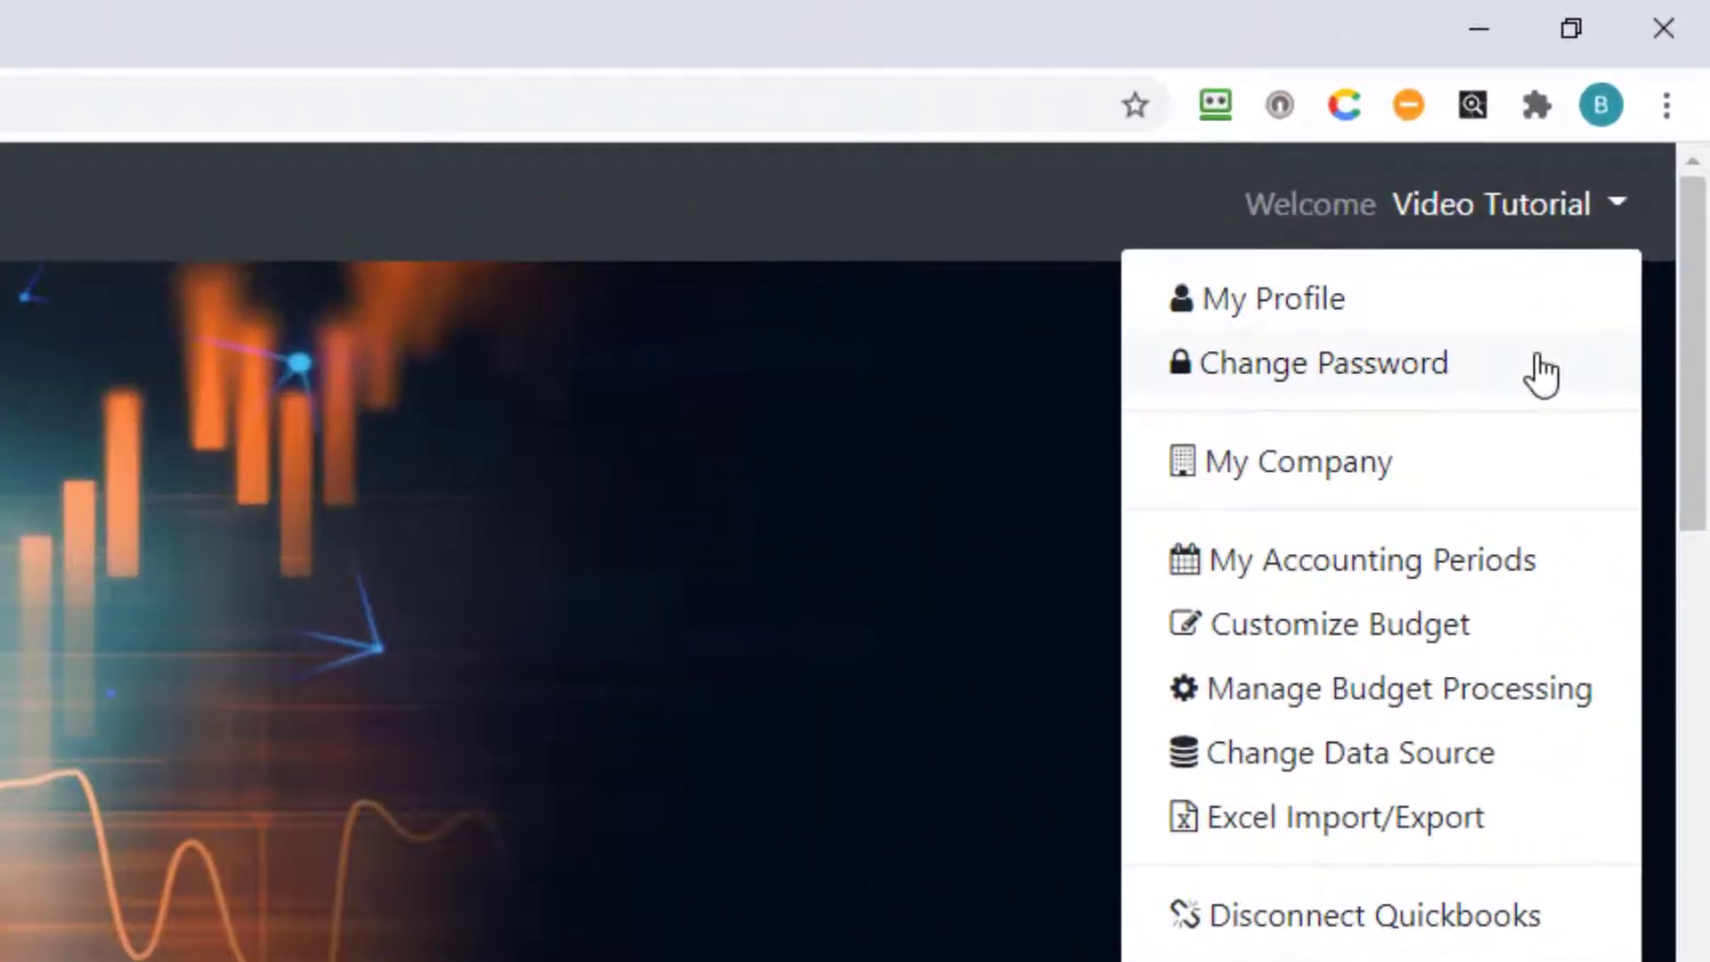
left_click(1541, 374)
left_click(1556, 481)
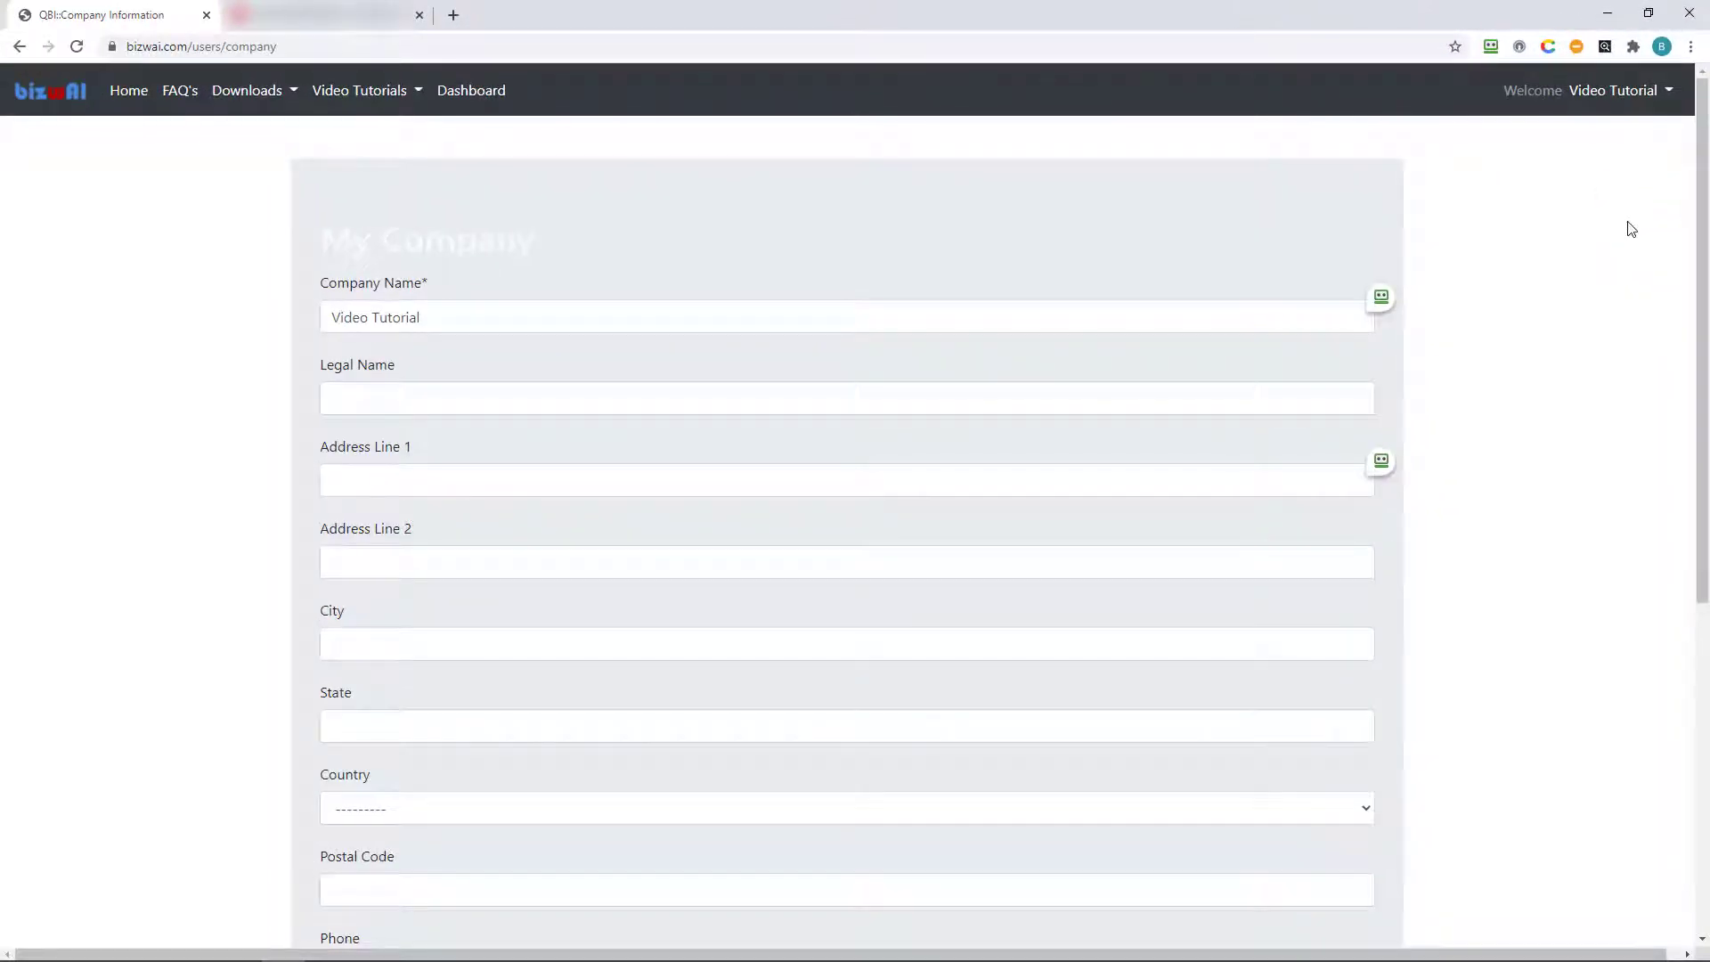
scroll(1631, 229, "down", 6)
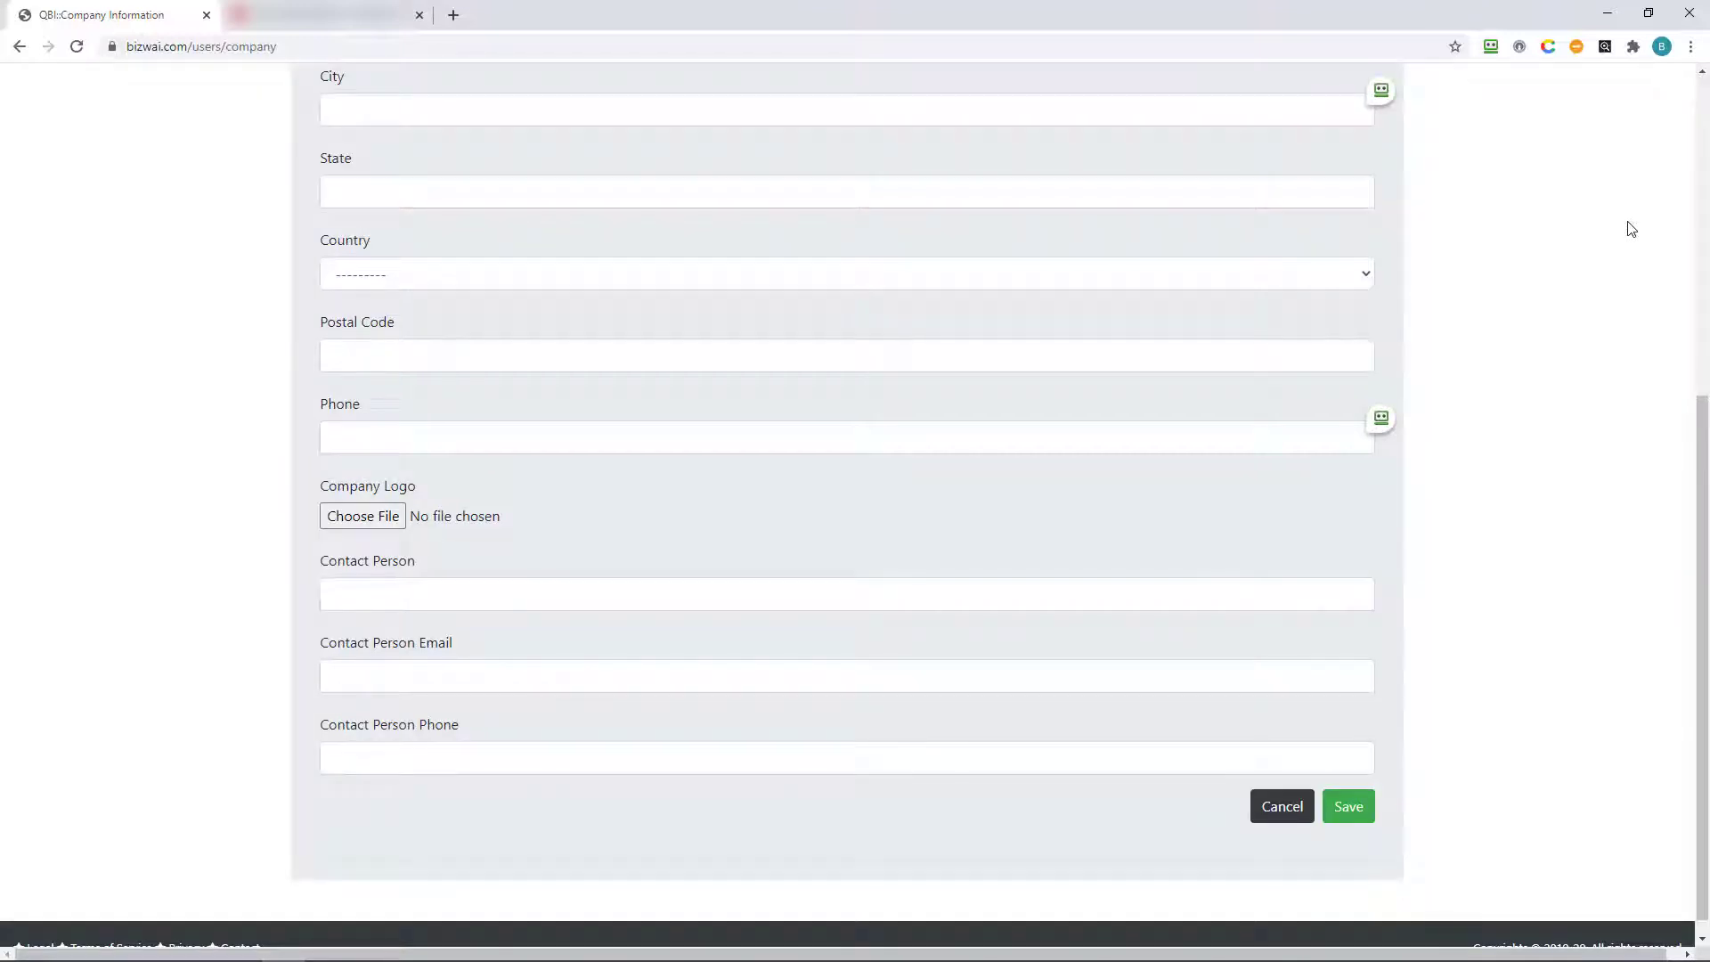
left_click(1278, 811)
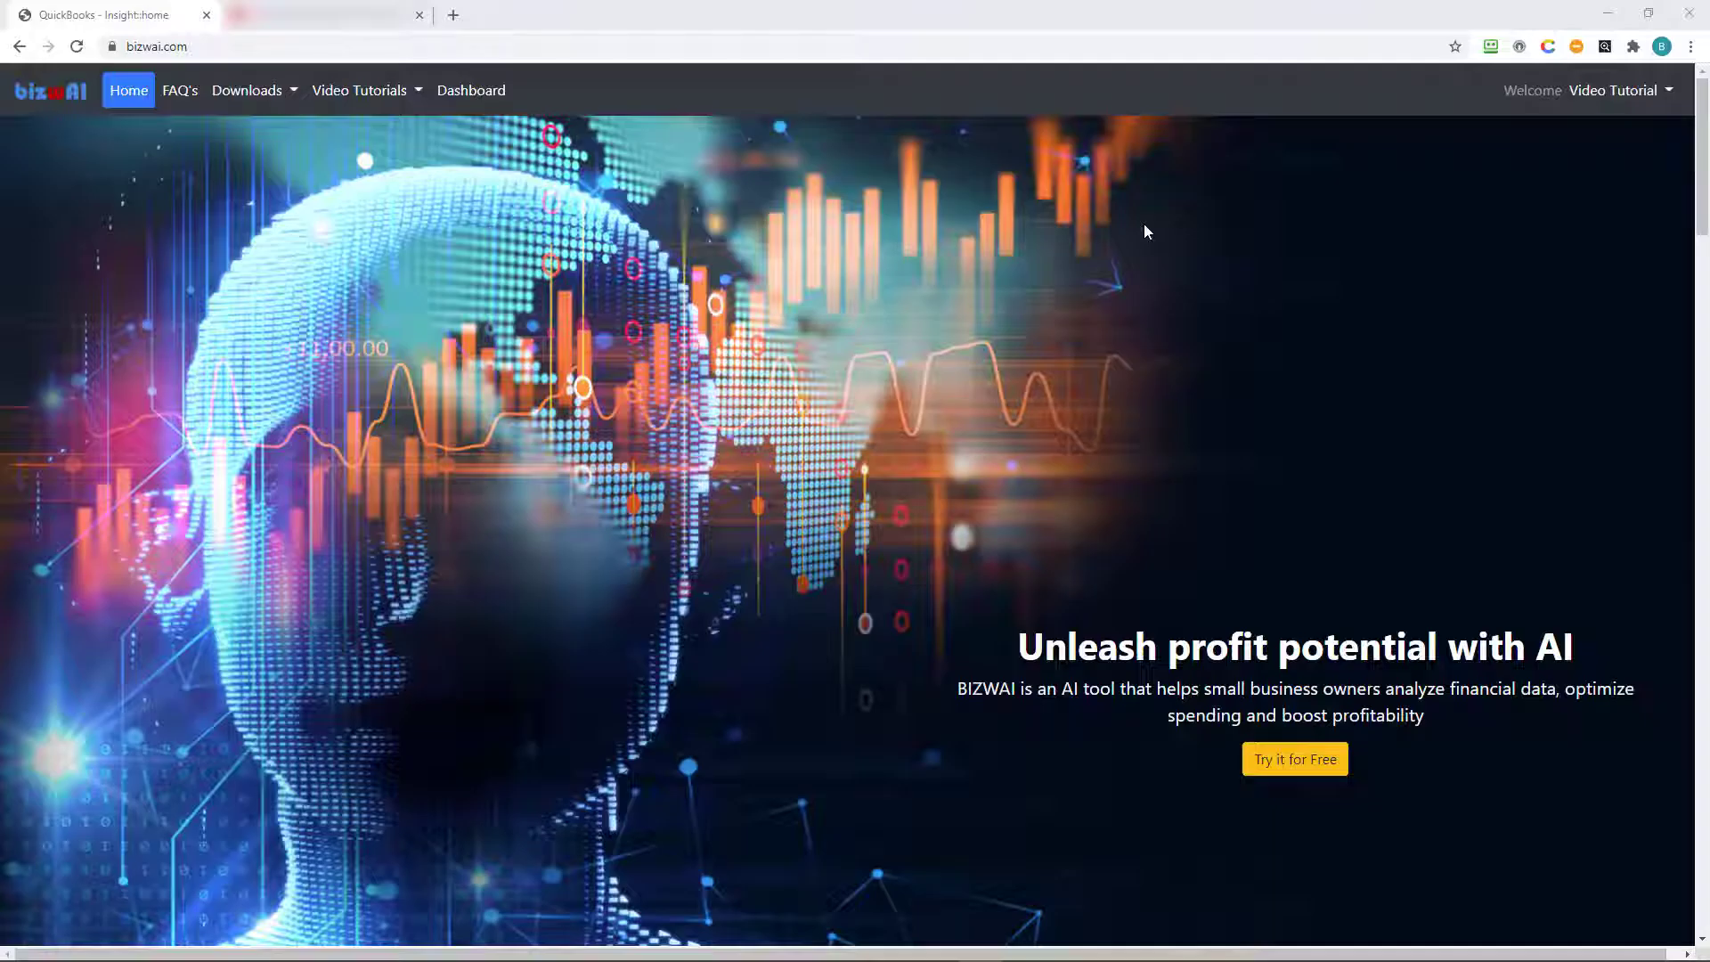
Go to My Accounting Periods and edit the 2019 period.
left_click(1619, 90)
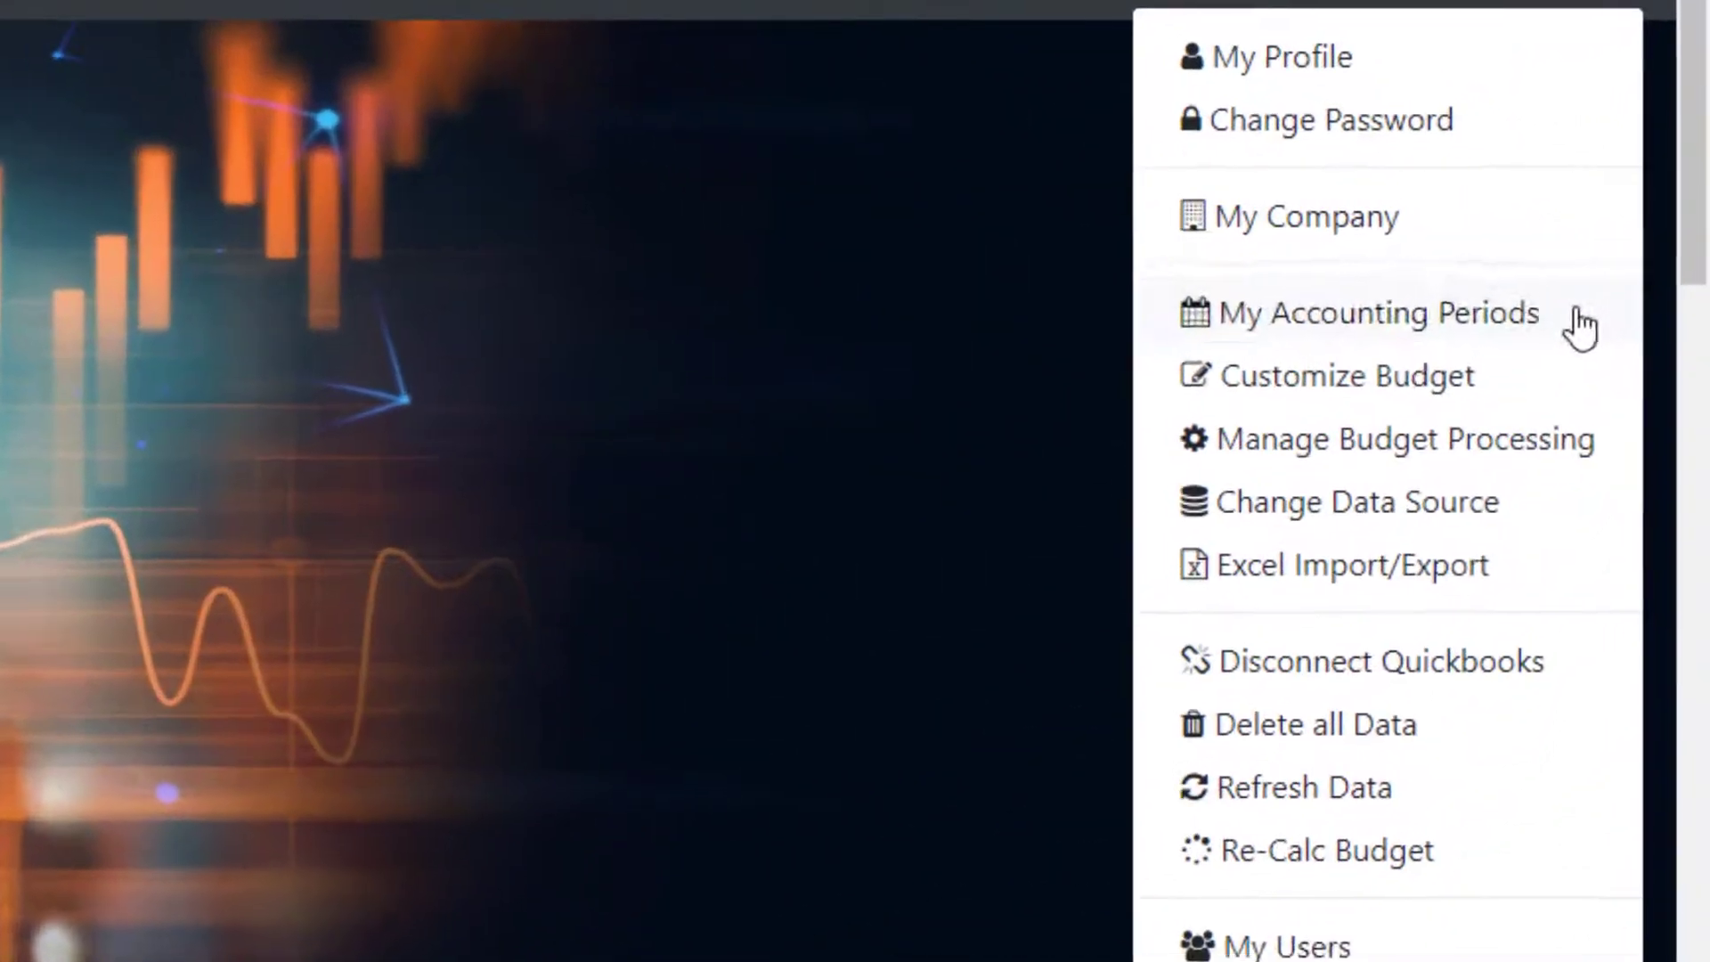
left_click(1649, 252)
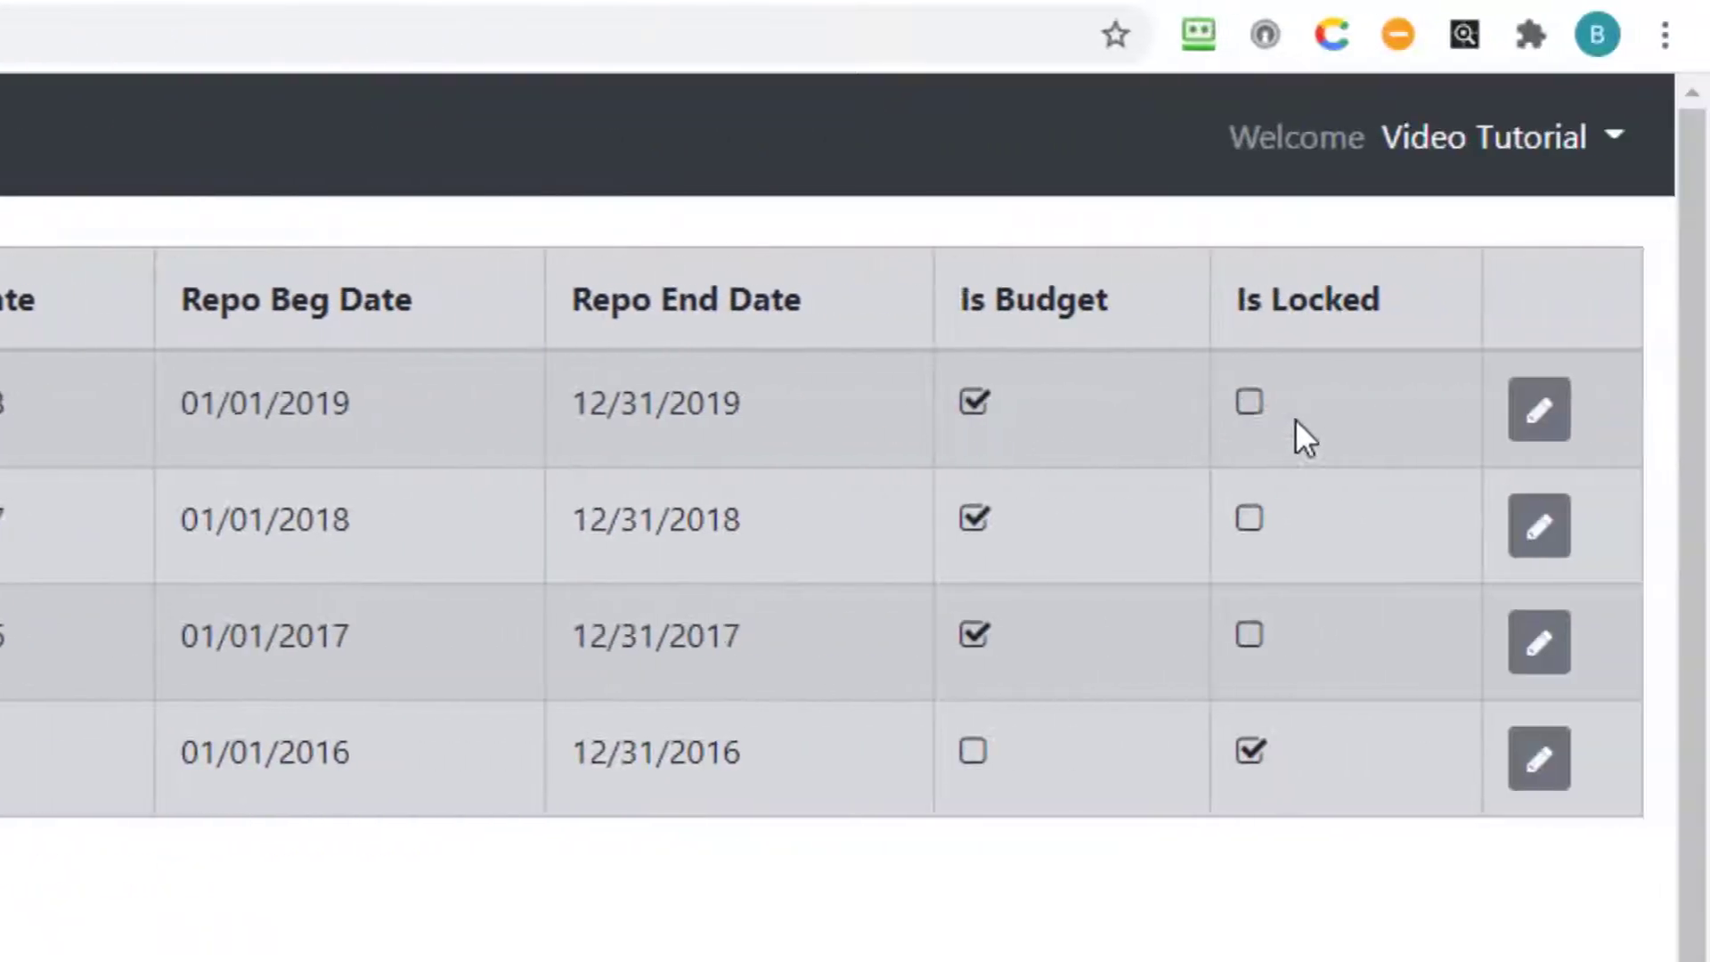
left_click(1541, 433)
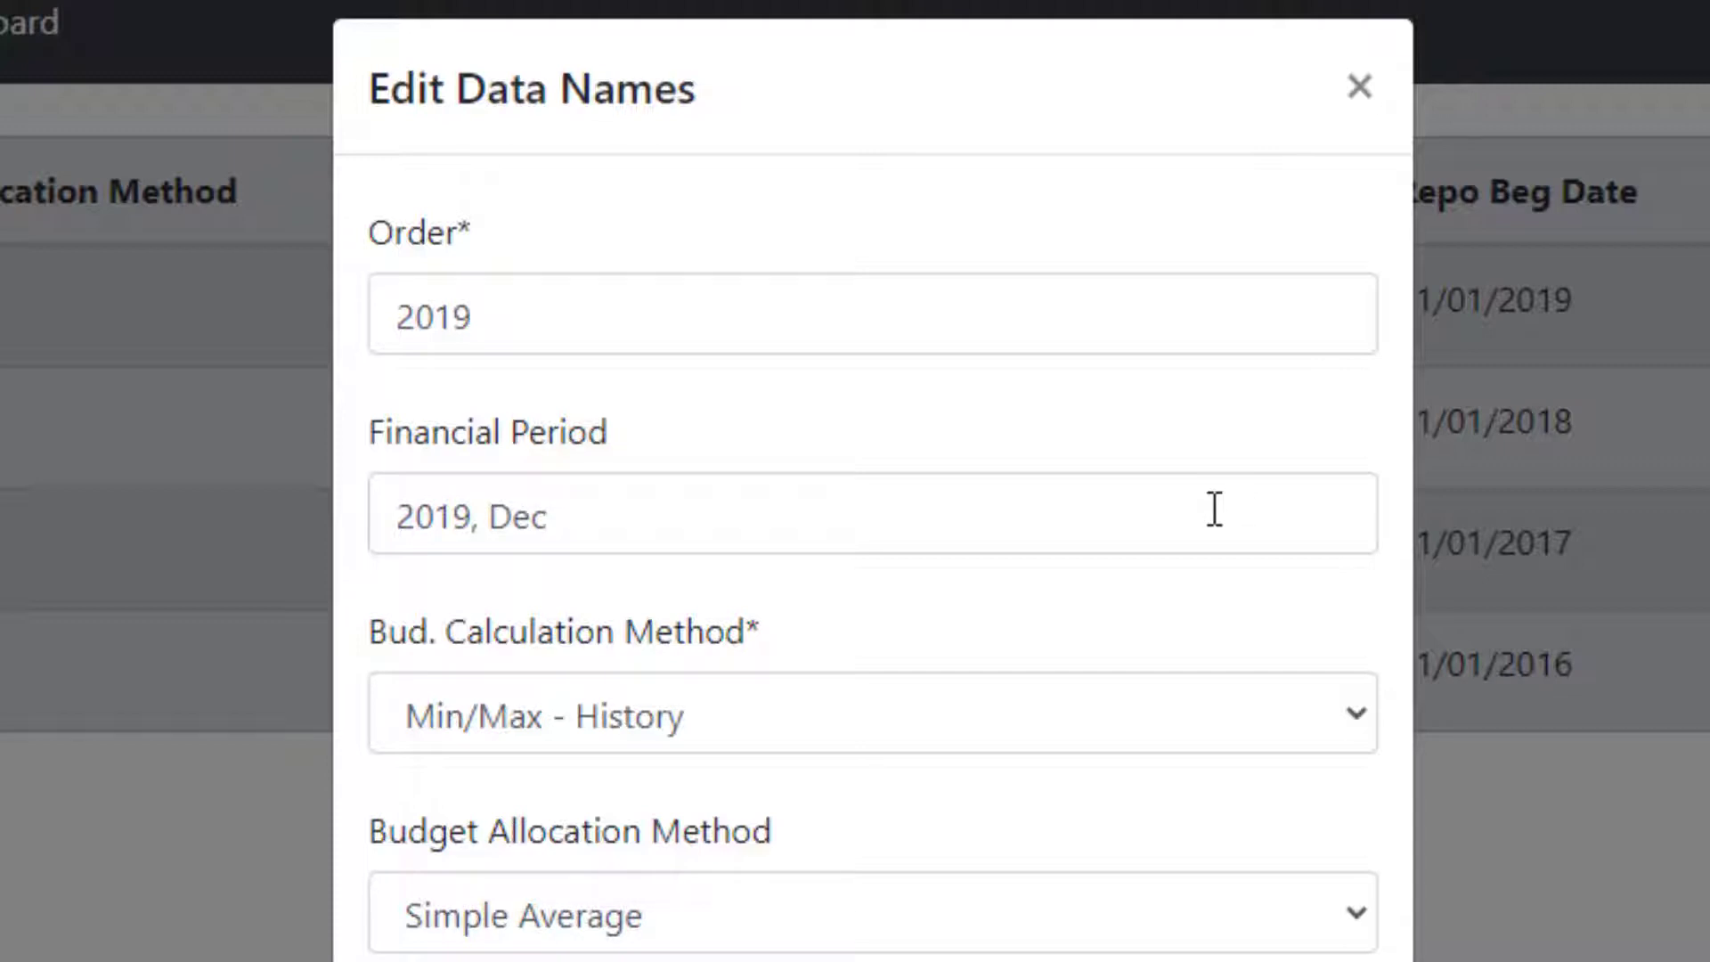
left_click(1364, 713)
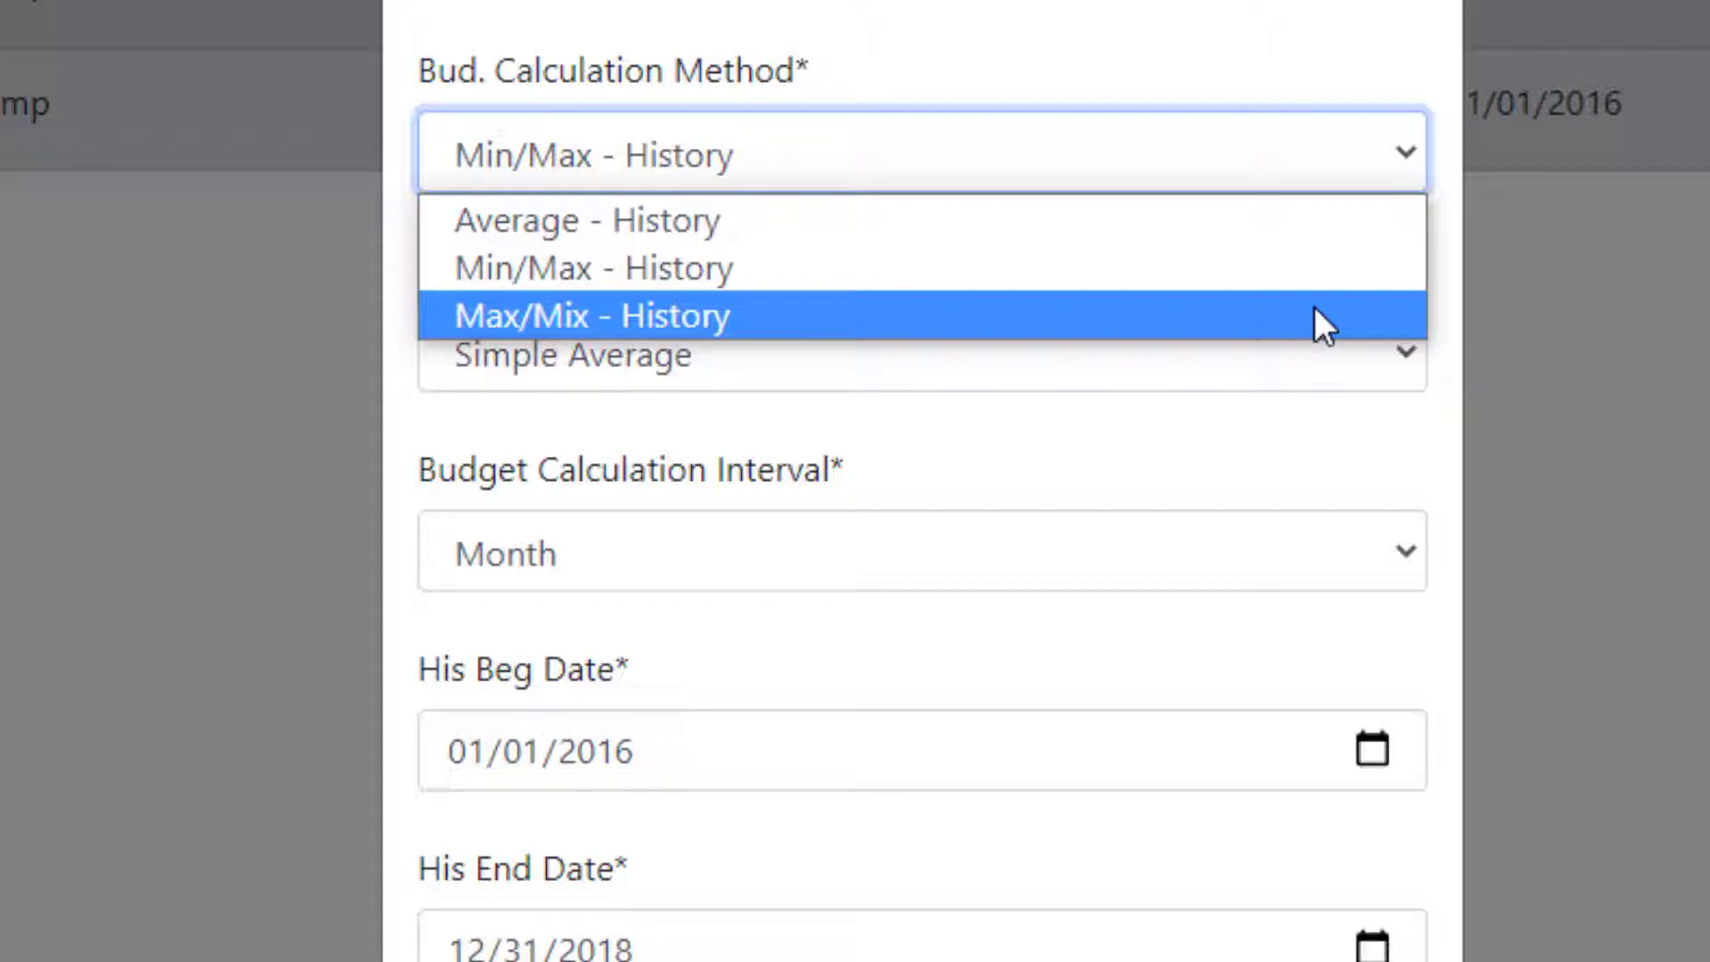
left_click(1292, 397)
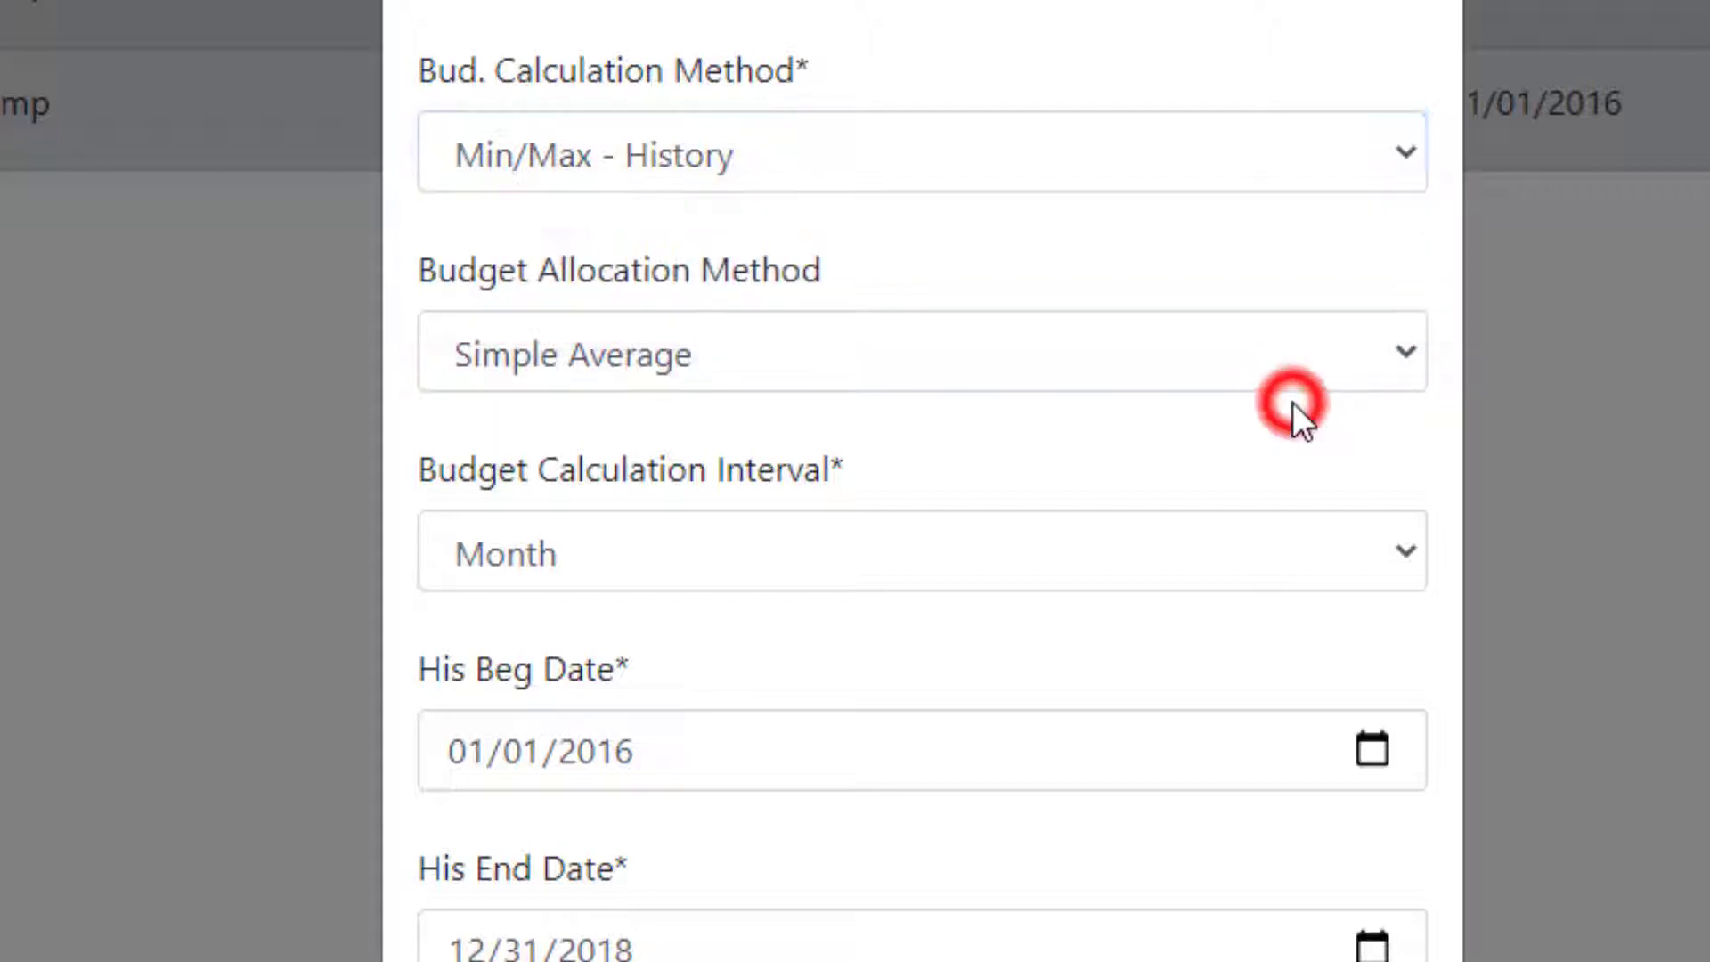
left_click(1395, 350)
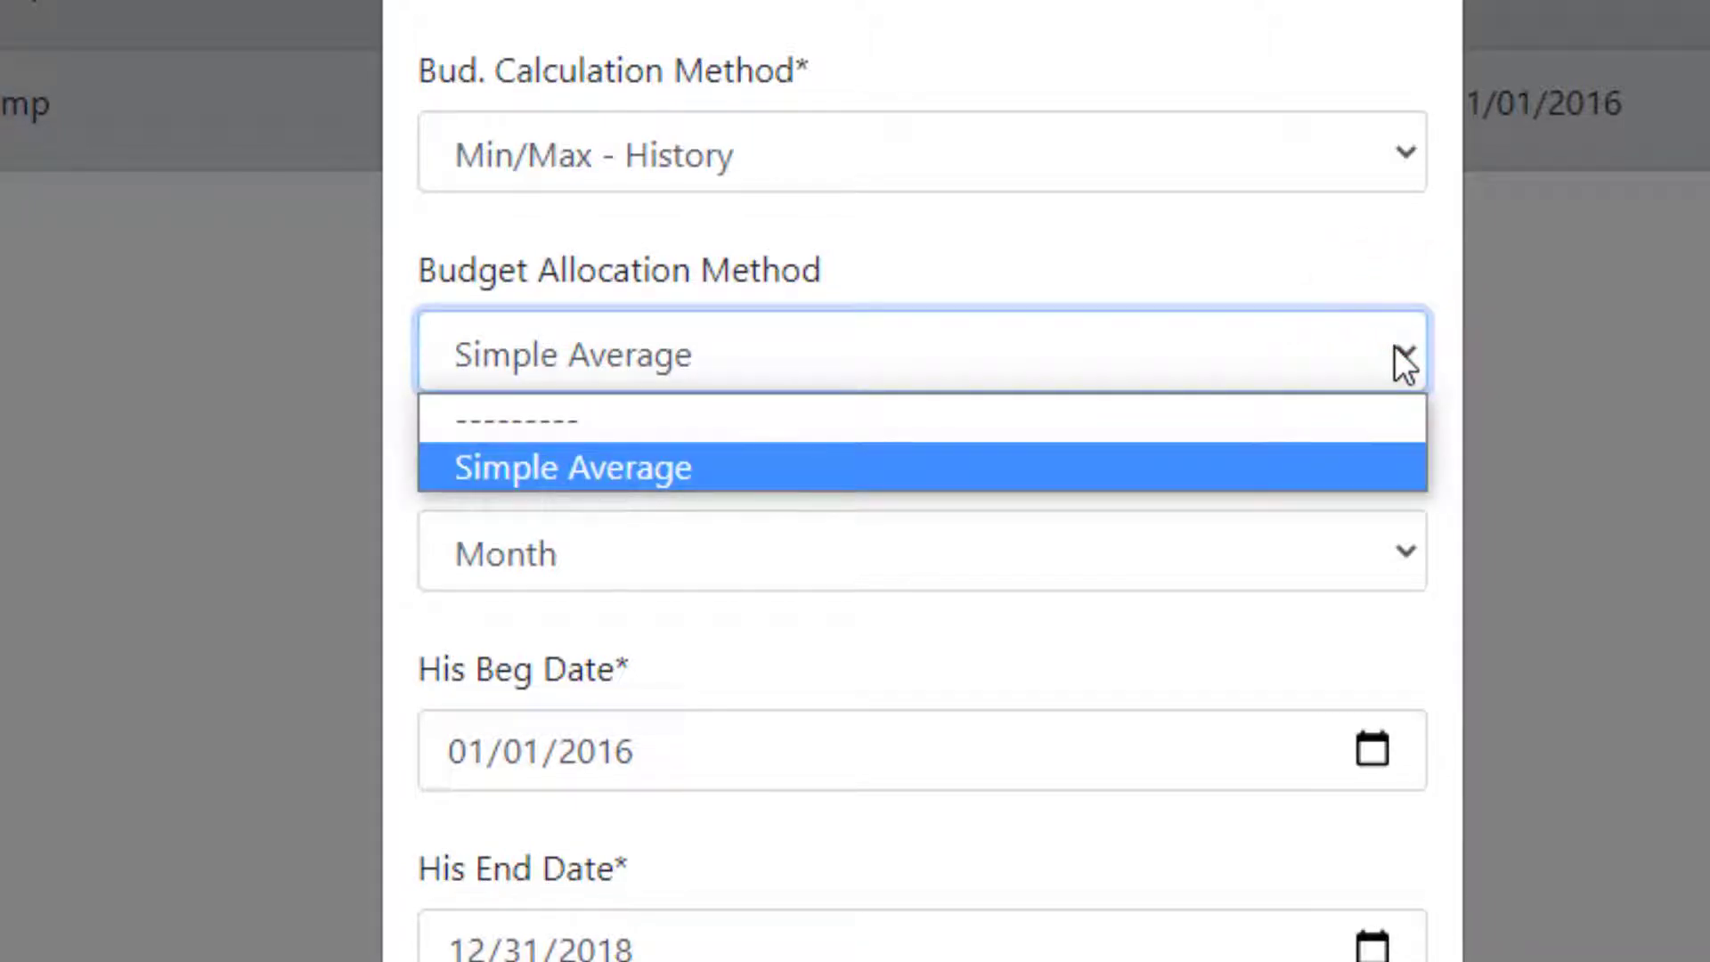
left_click(1395, 349)
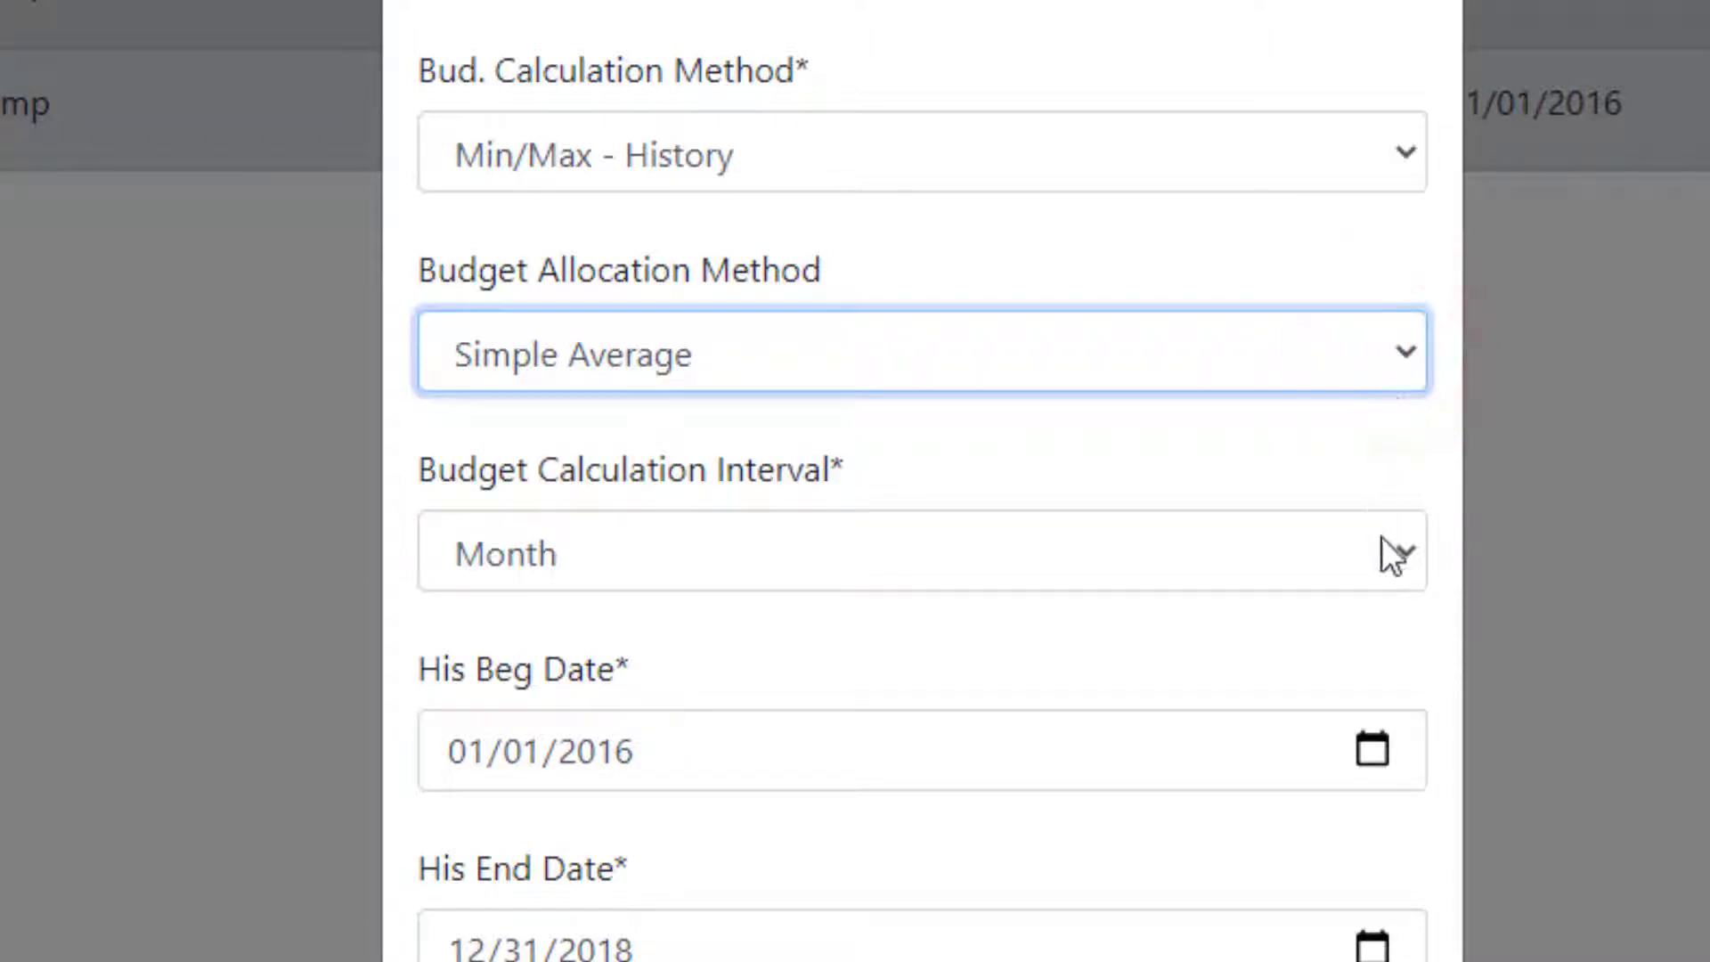
left_click(1395, 561)
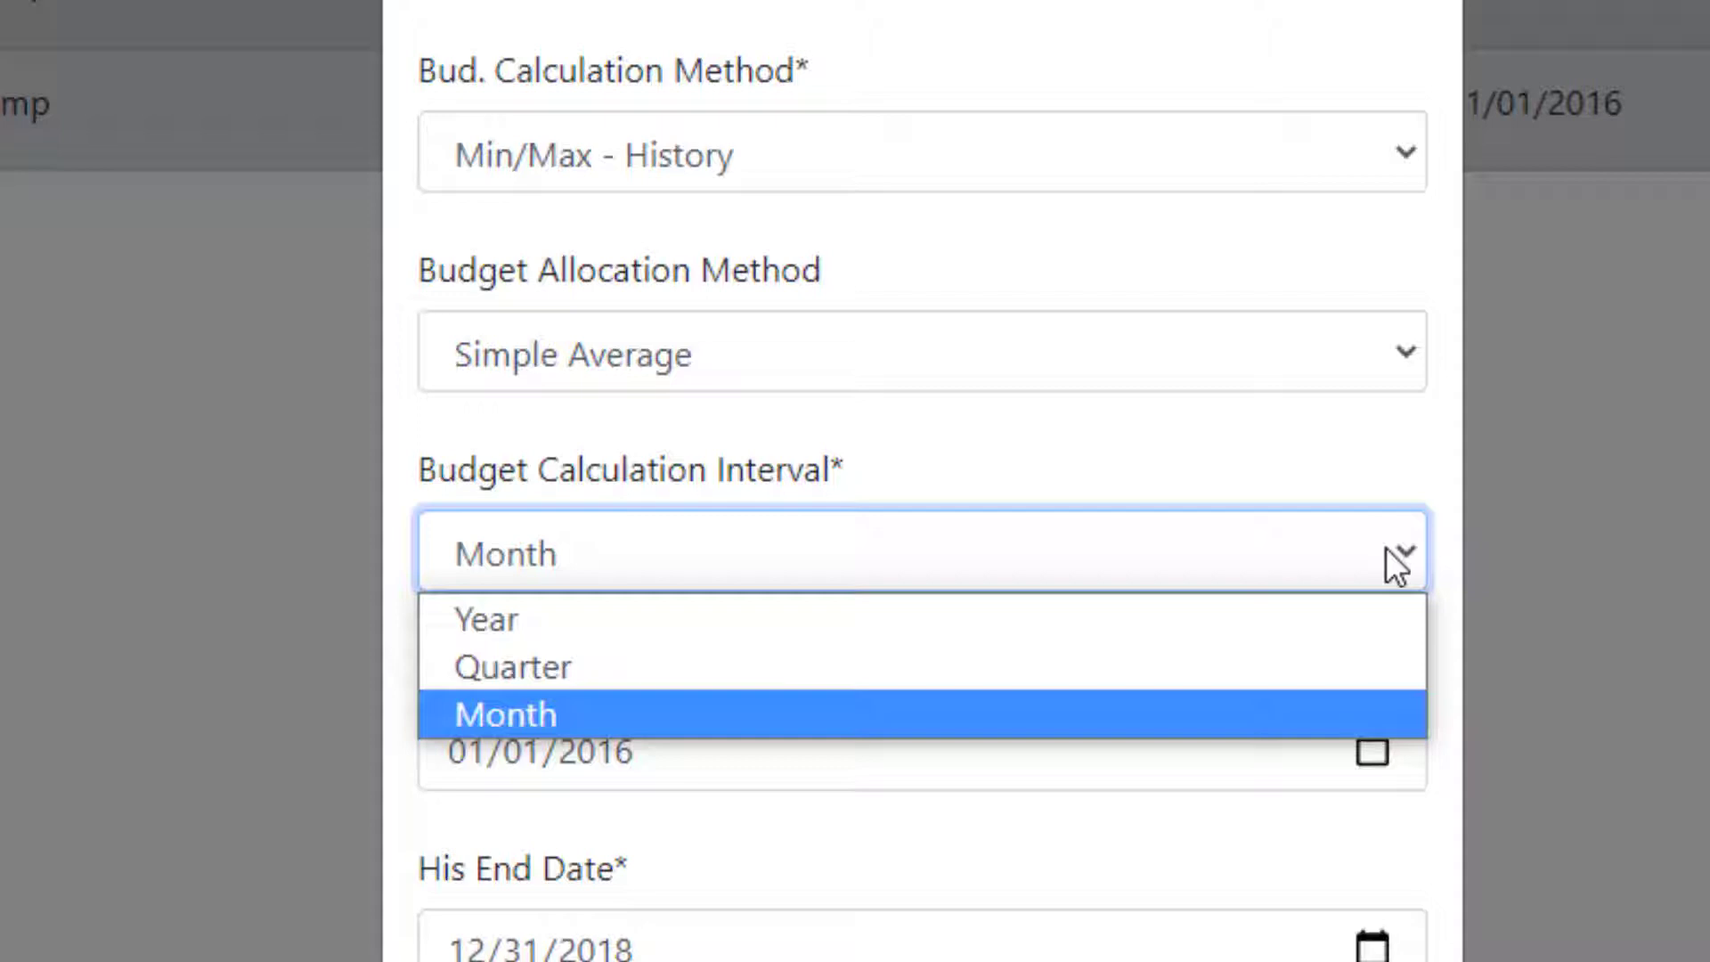
scroll(1441, 581, "down", 3)
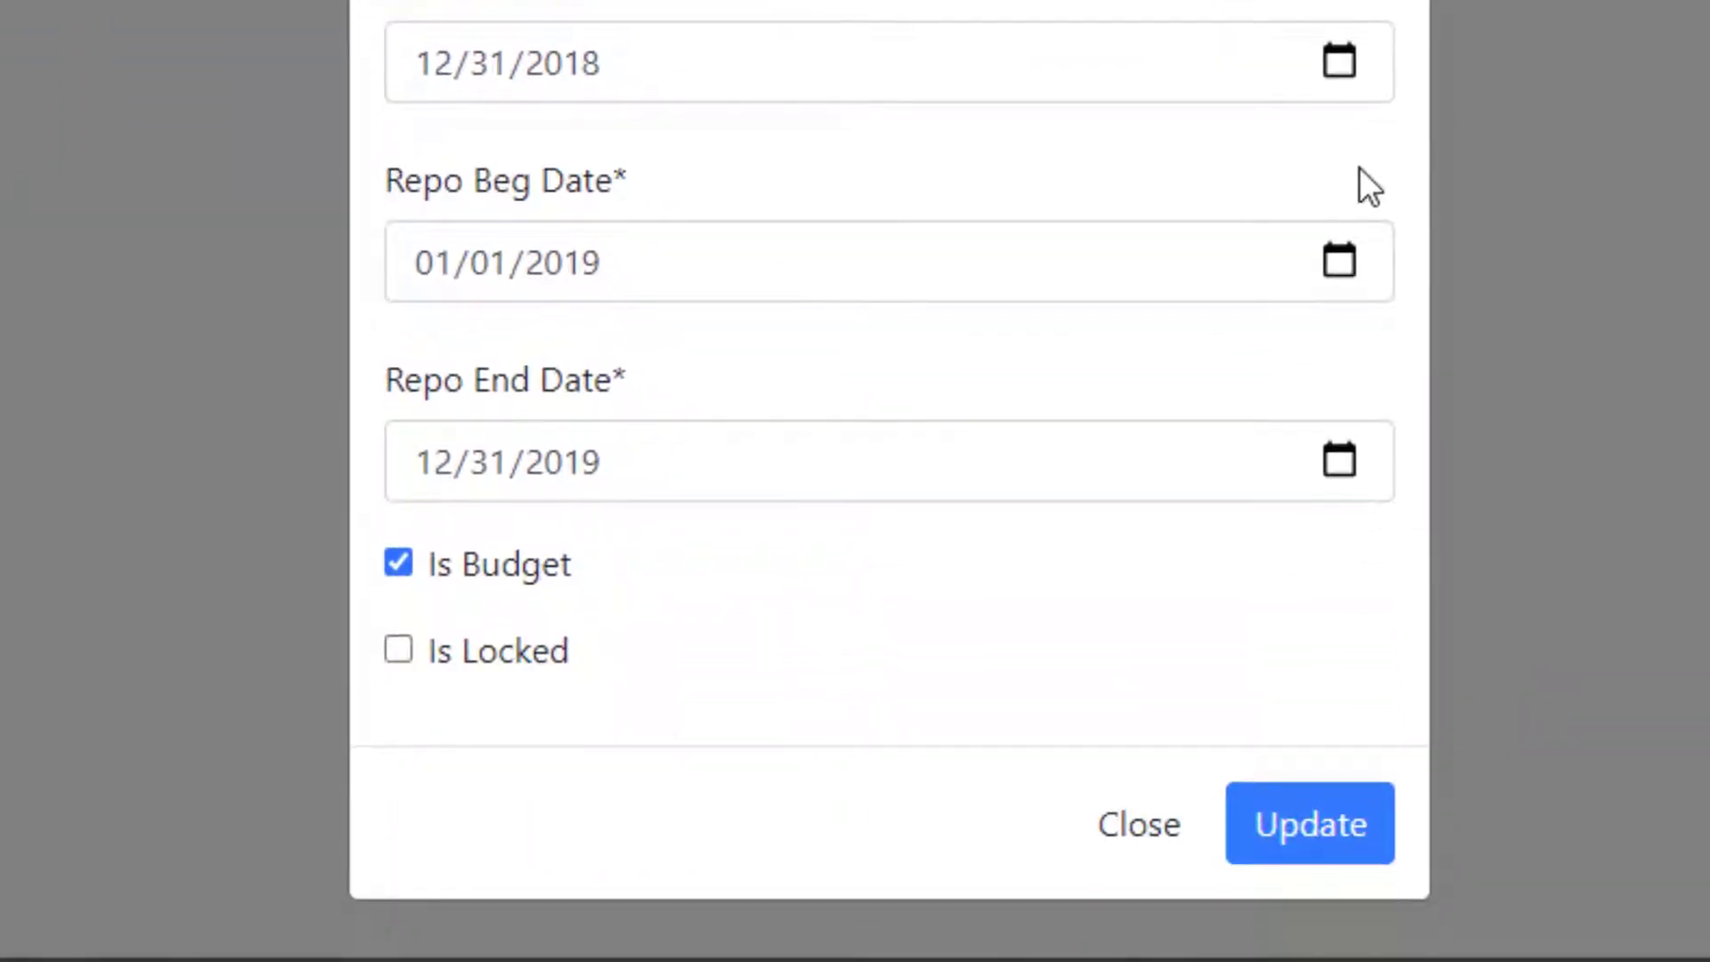
Check the 01/01/2019 Repo Beg Date, then close the 2019 period editor unsaved.
left_click(1337, 263)
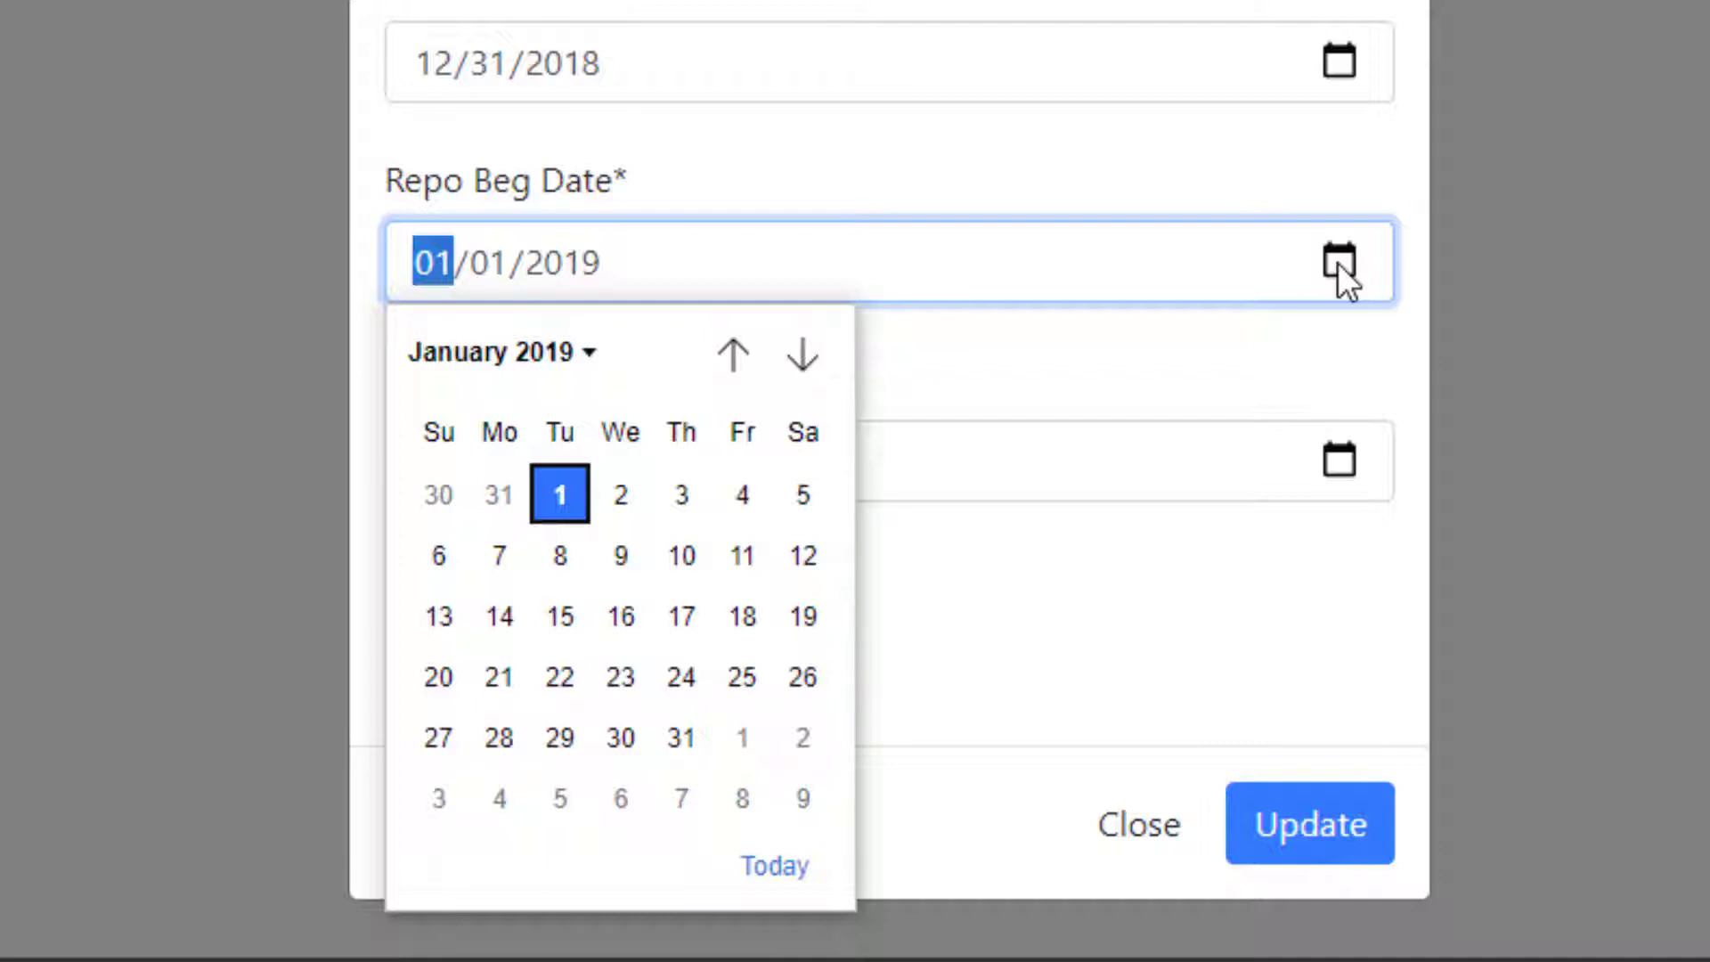
left_click(1327, 564)
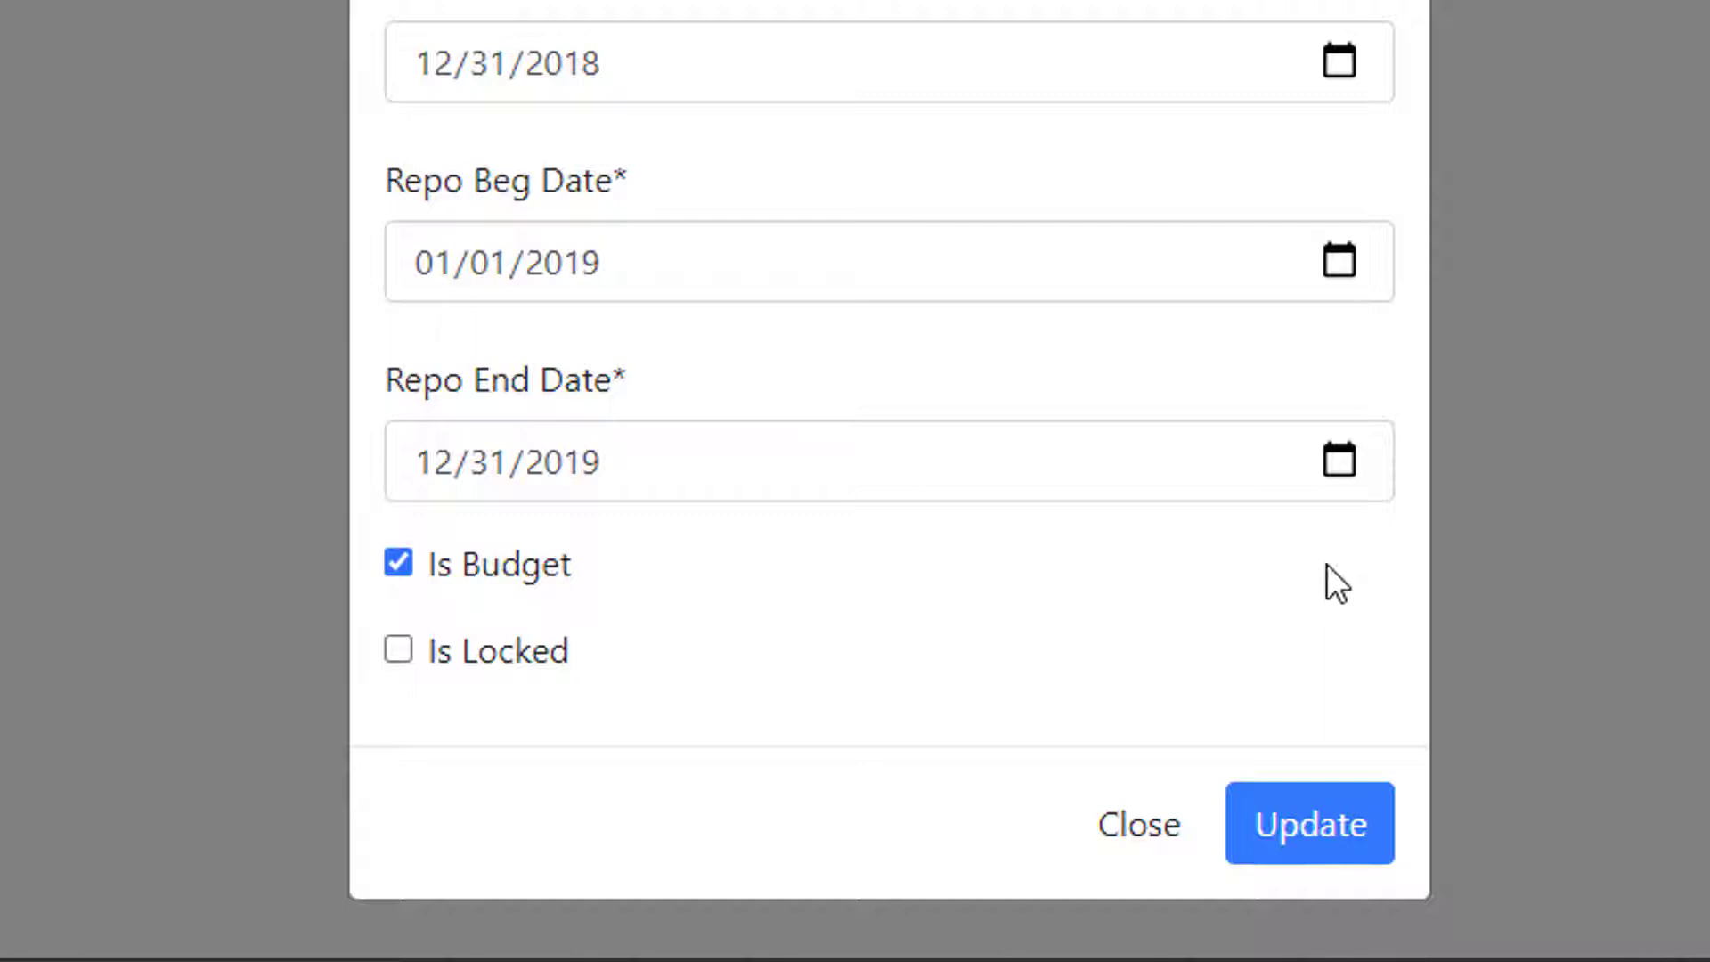
left_click(1128, 838)
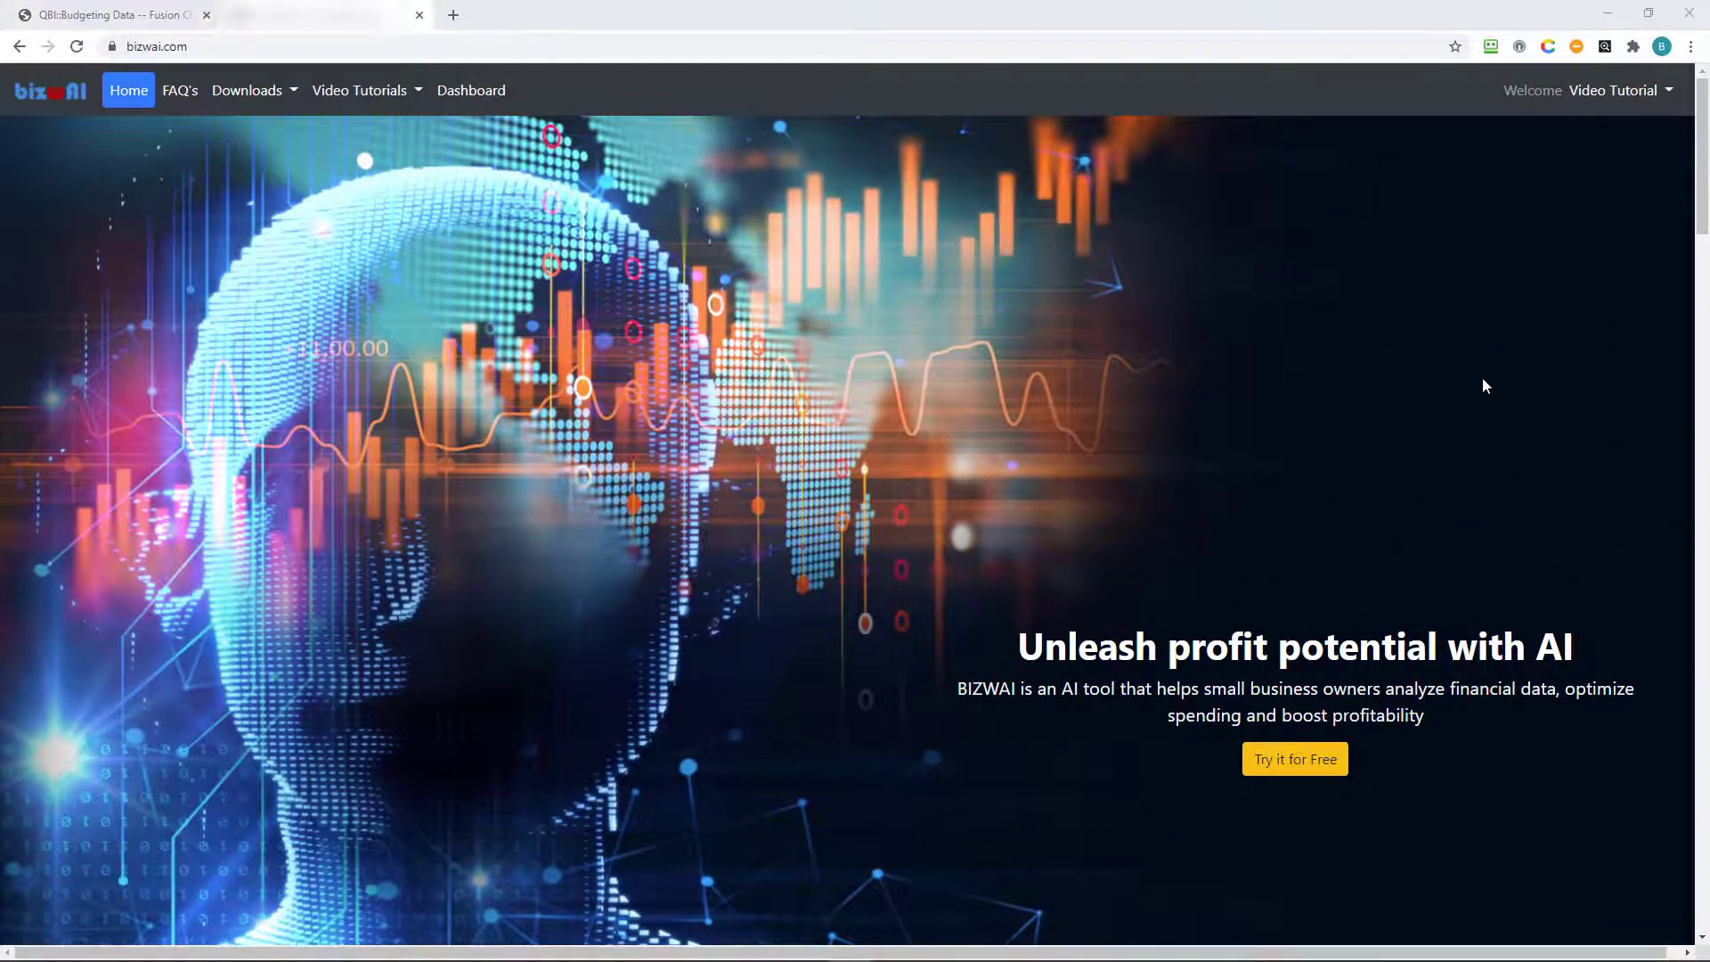
Load the Dashboard showing the 2019, Dec budget and variance charts.
left_click(1619, 90)
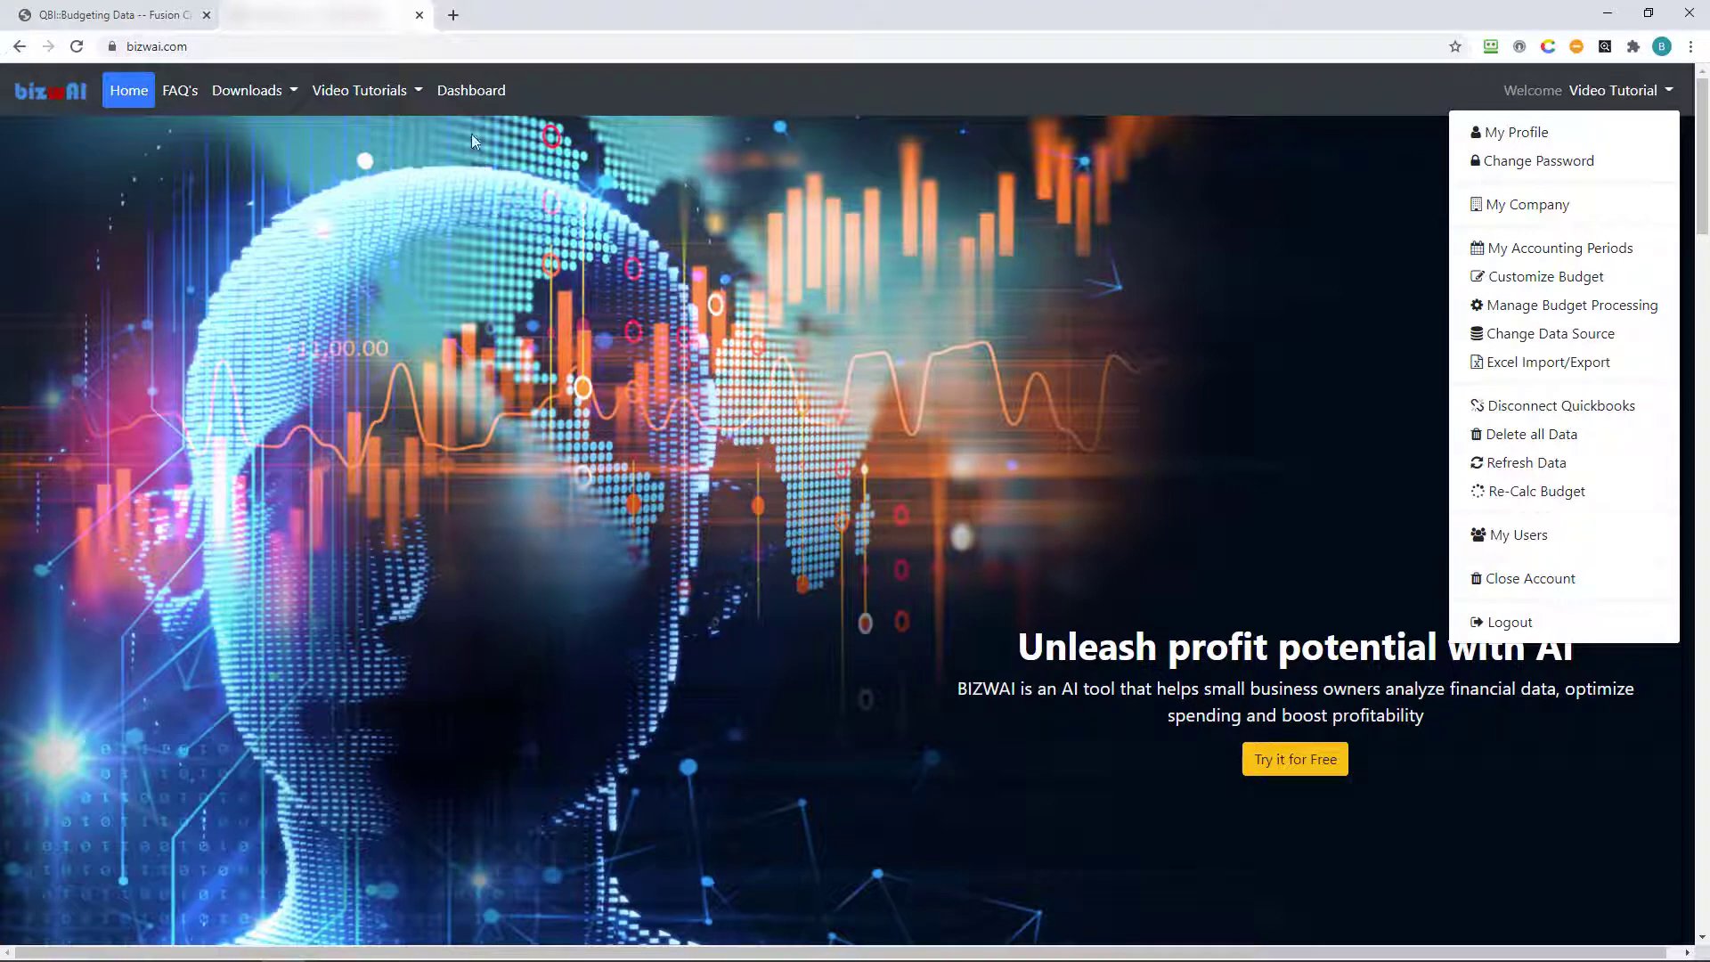
left_click(471, 93)
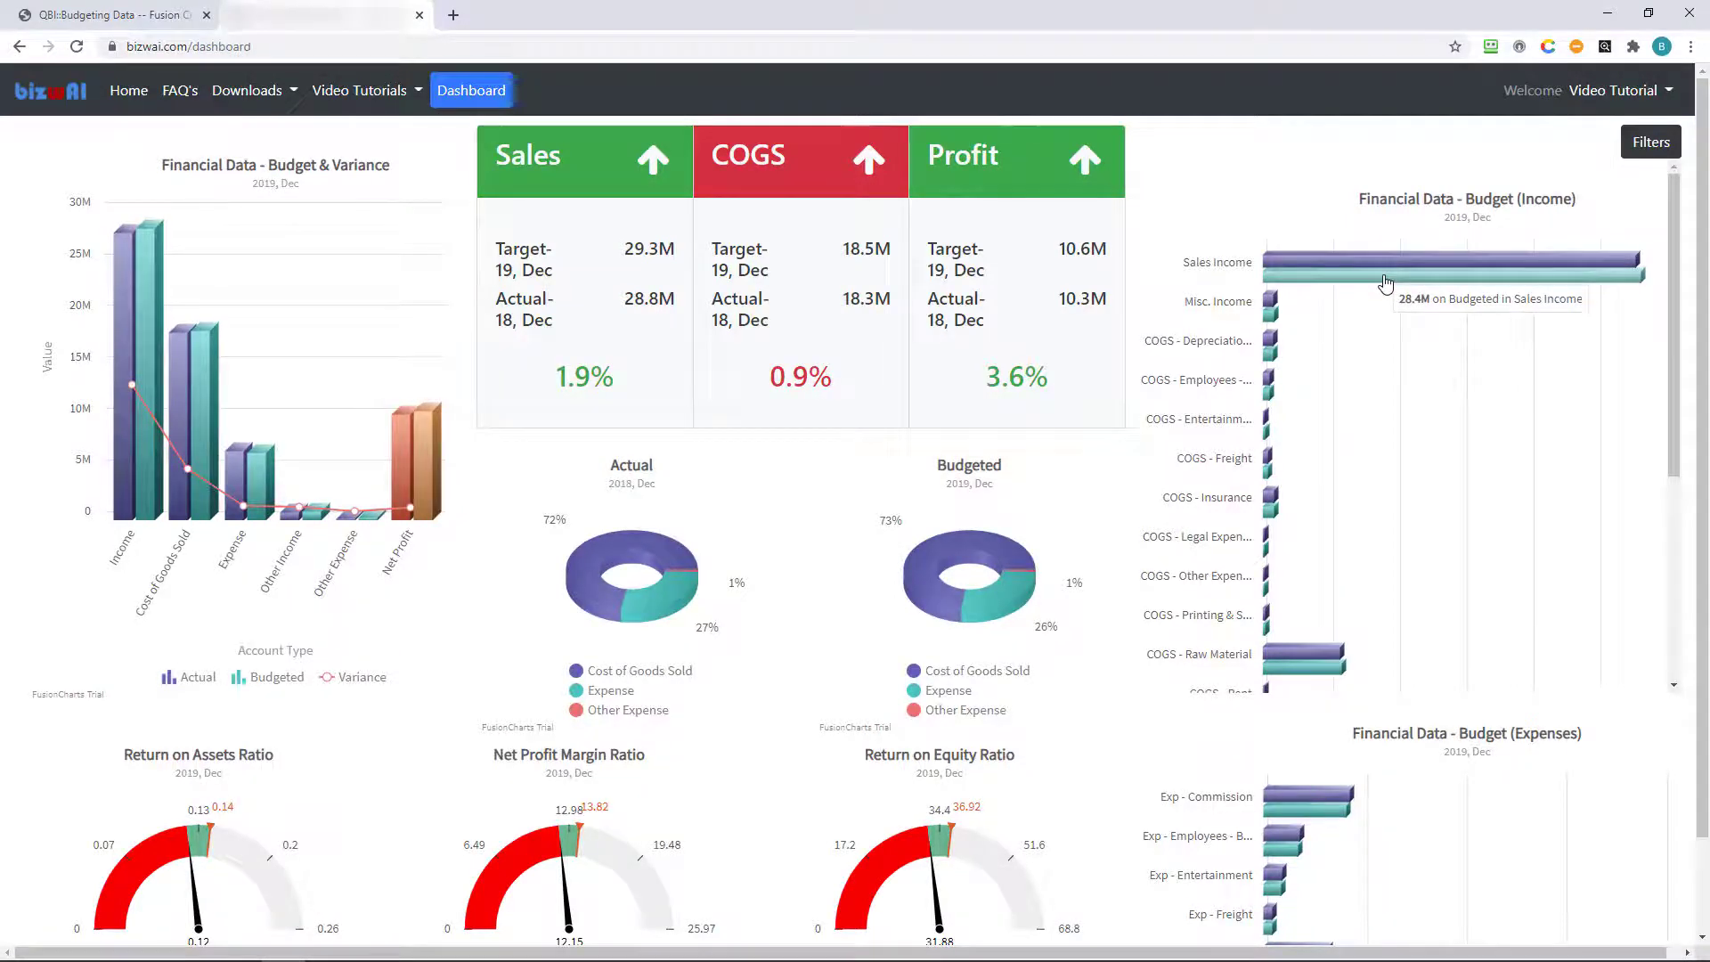
Open the budgeted trial data table and filter it to 2018, Dec.
left_click(1385, 282)
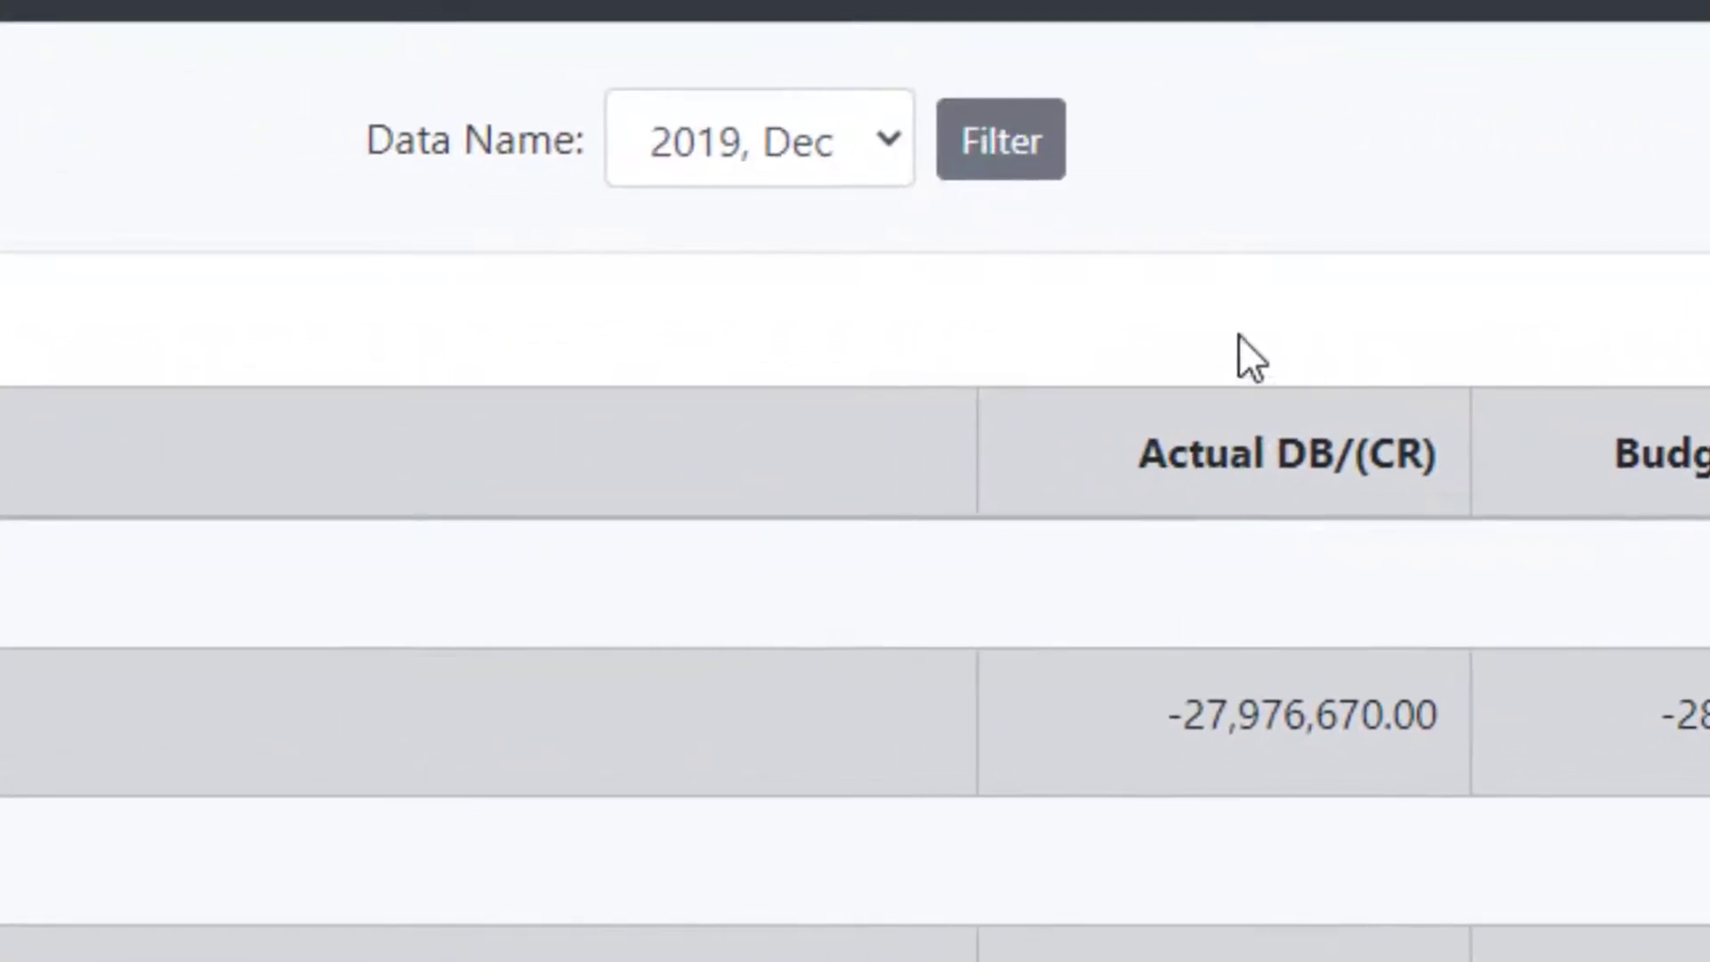
left_click(889, 143)
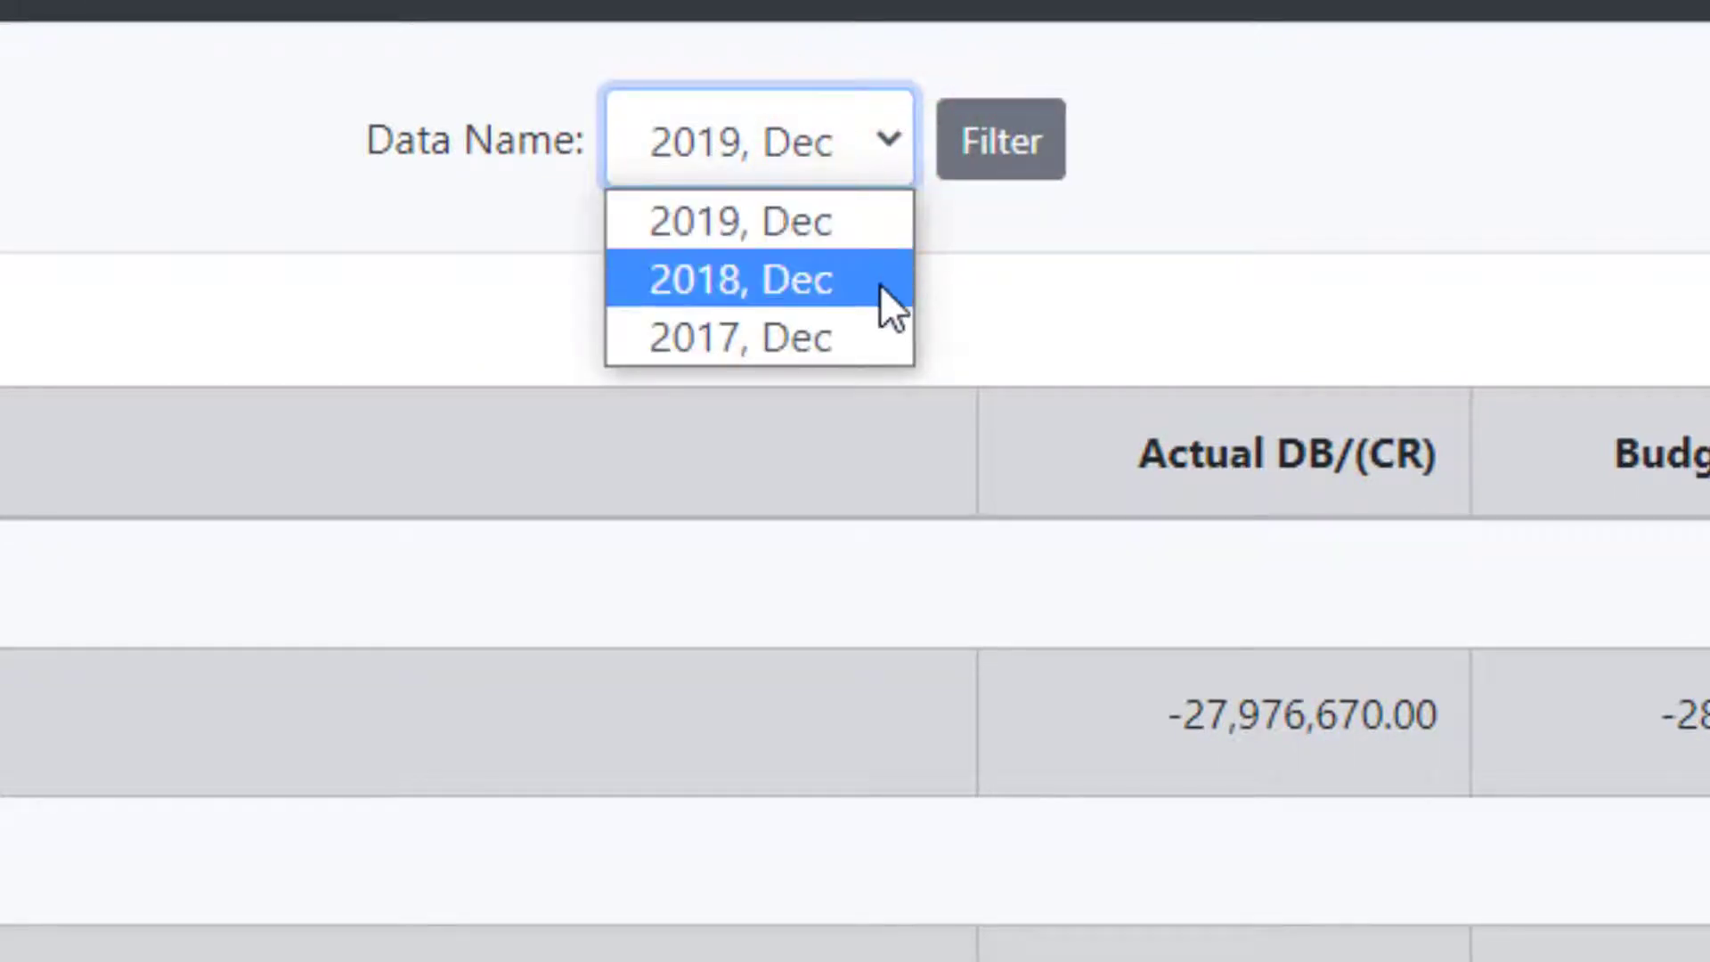
left_click(877, 280)
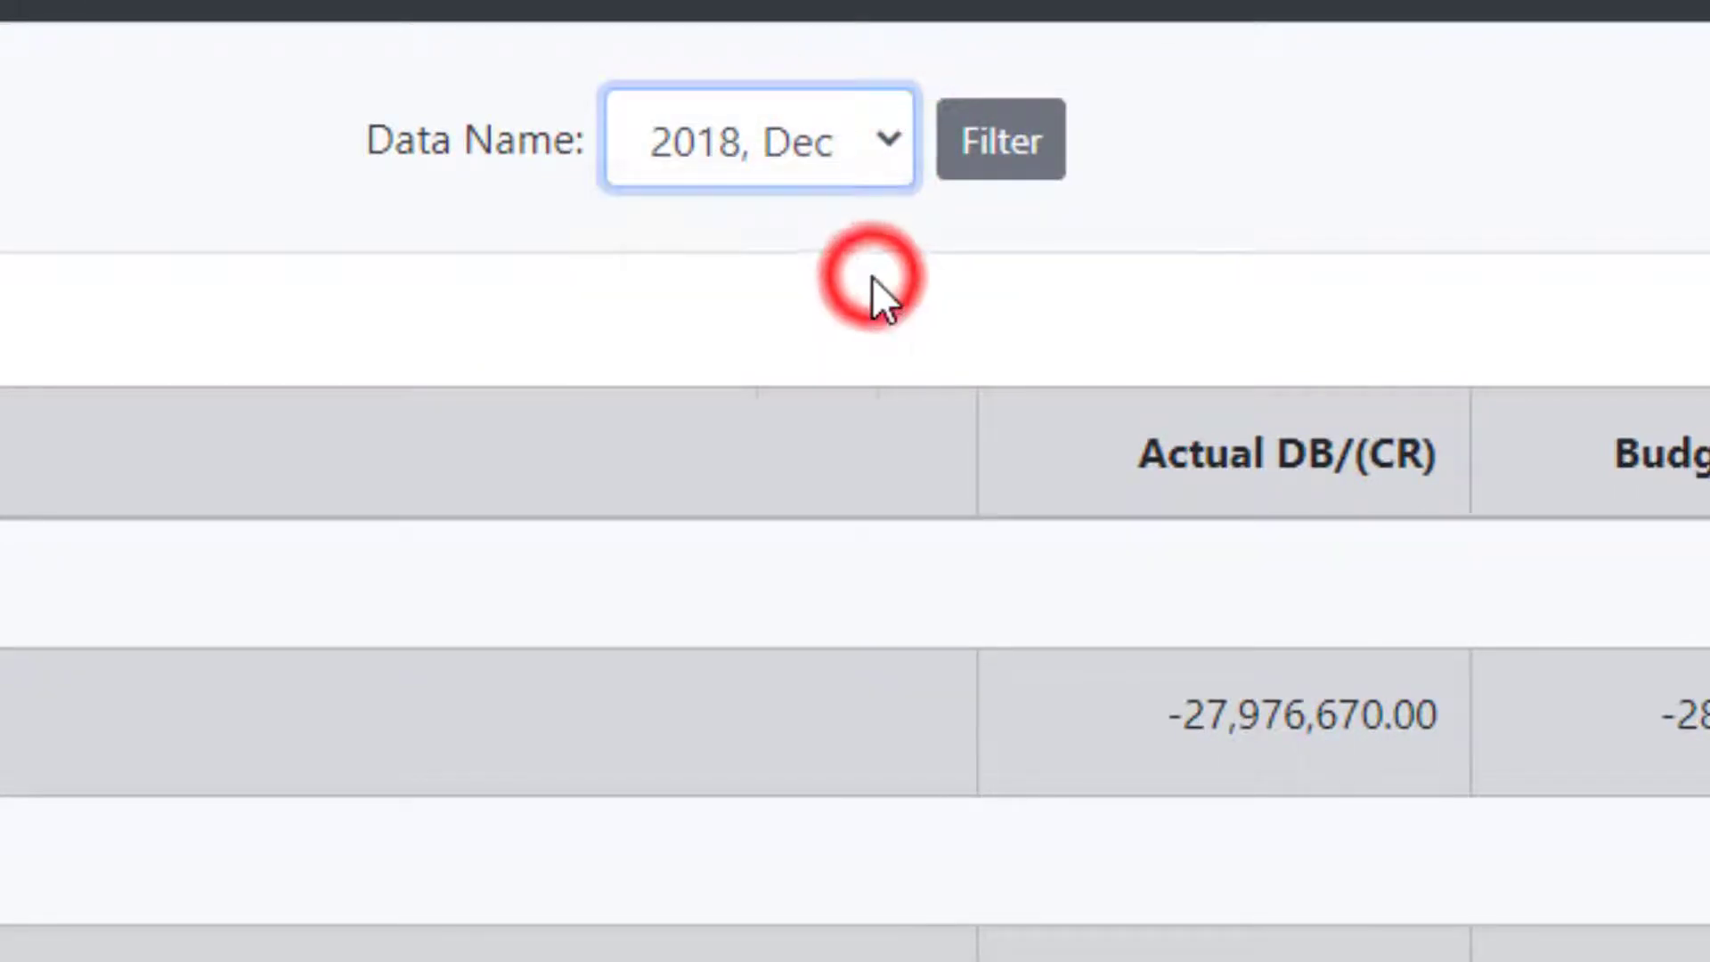
left_click(1031, 181)
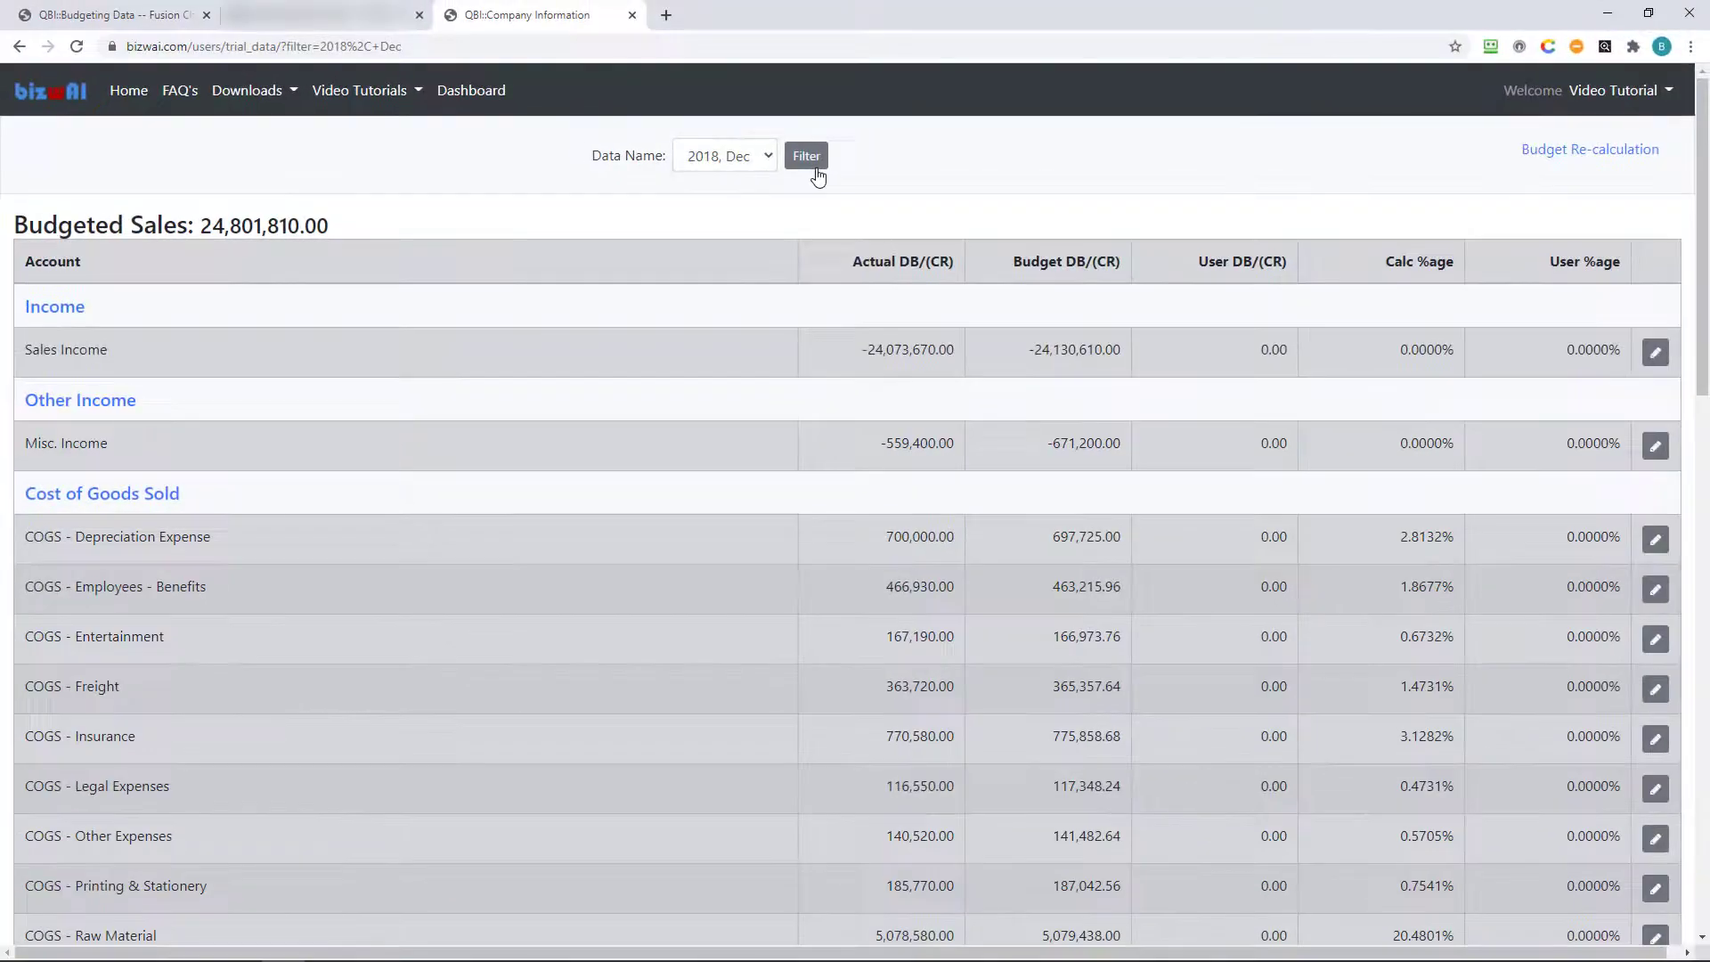
Filter the table to 2019, Dec and open the Sales Income budget editor.
left_click(766, 153)
left_click(767, 185)
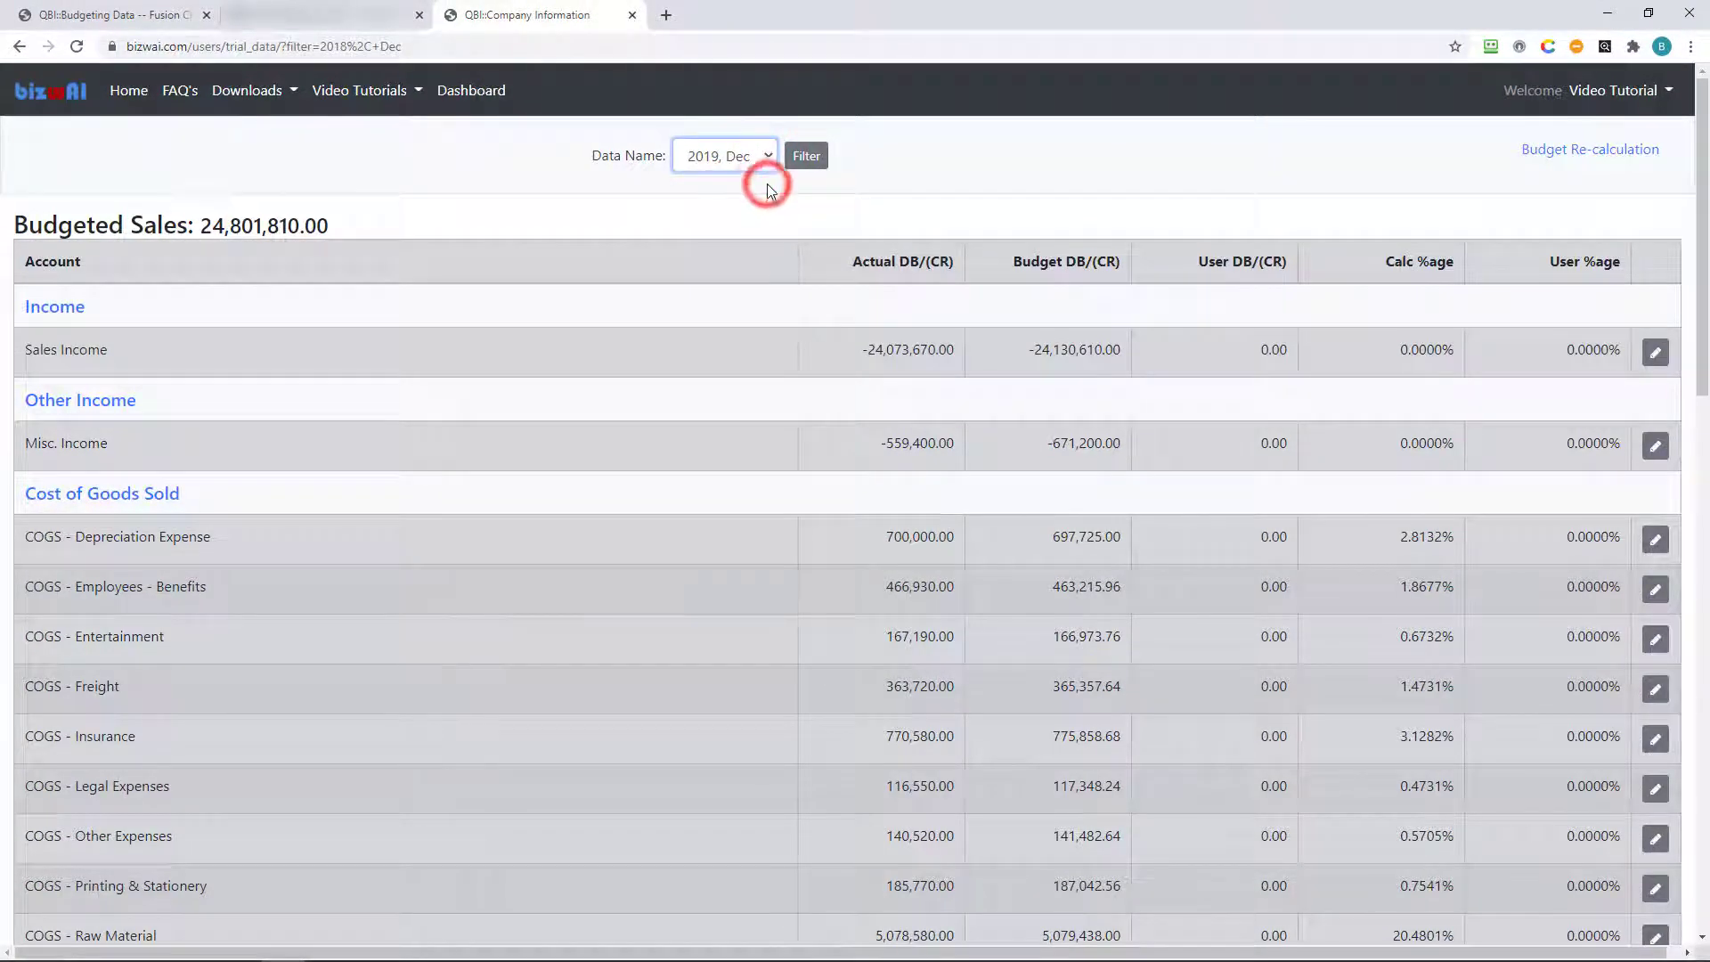
left_click(814, 167)
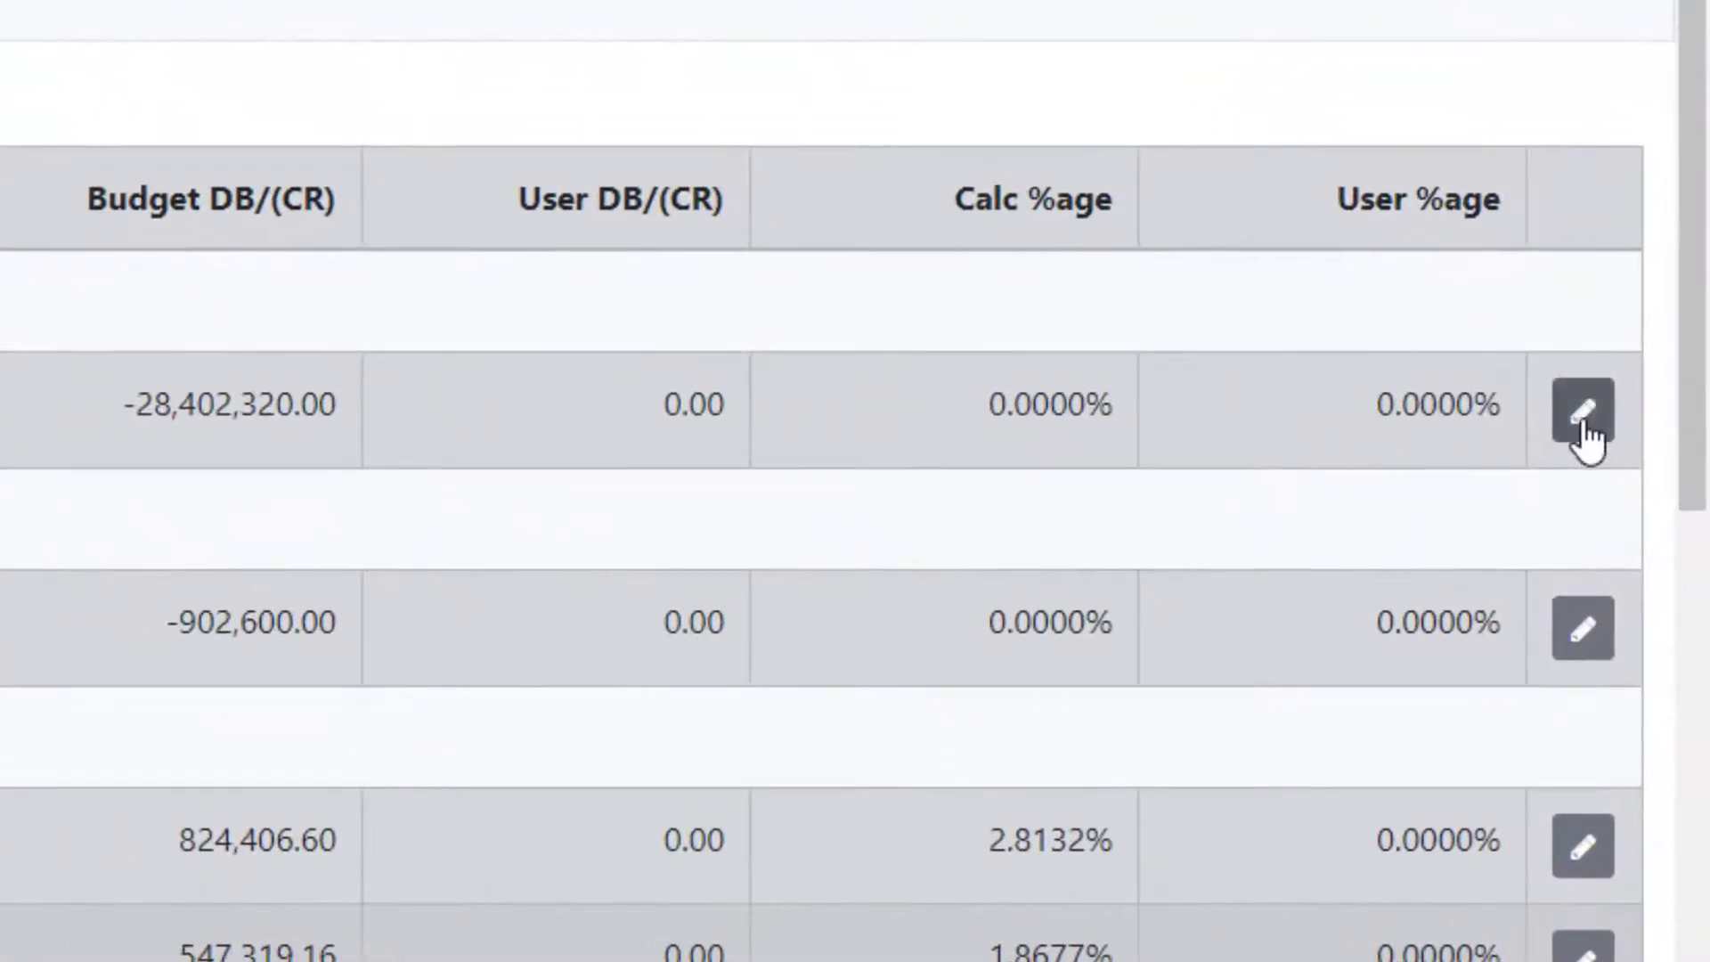
left_click(1591, 415)
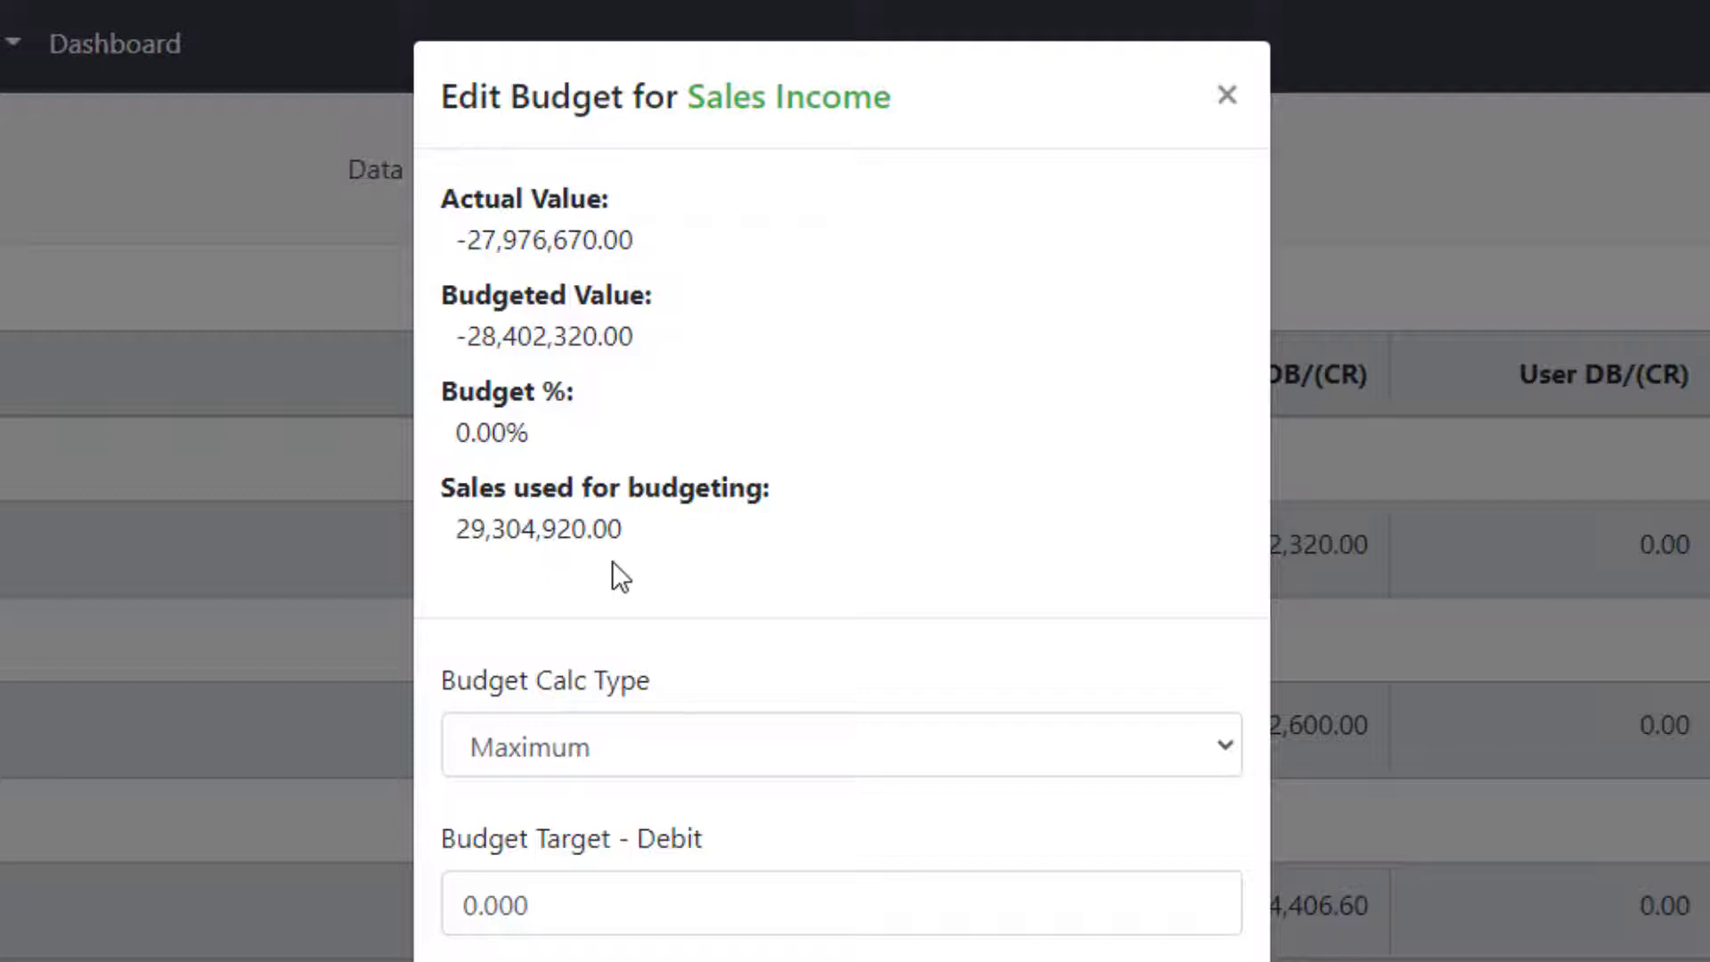
left_click(1220, 745)
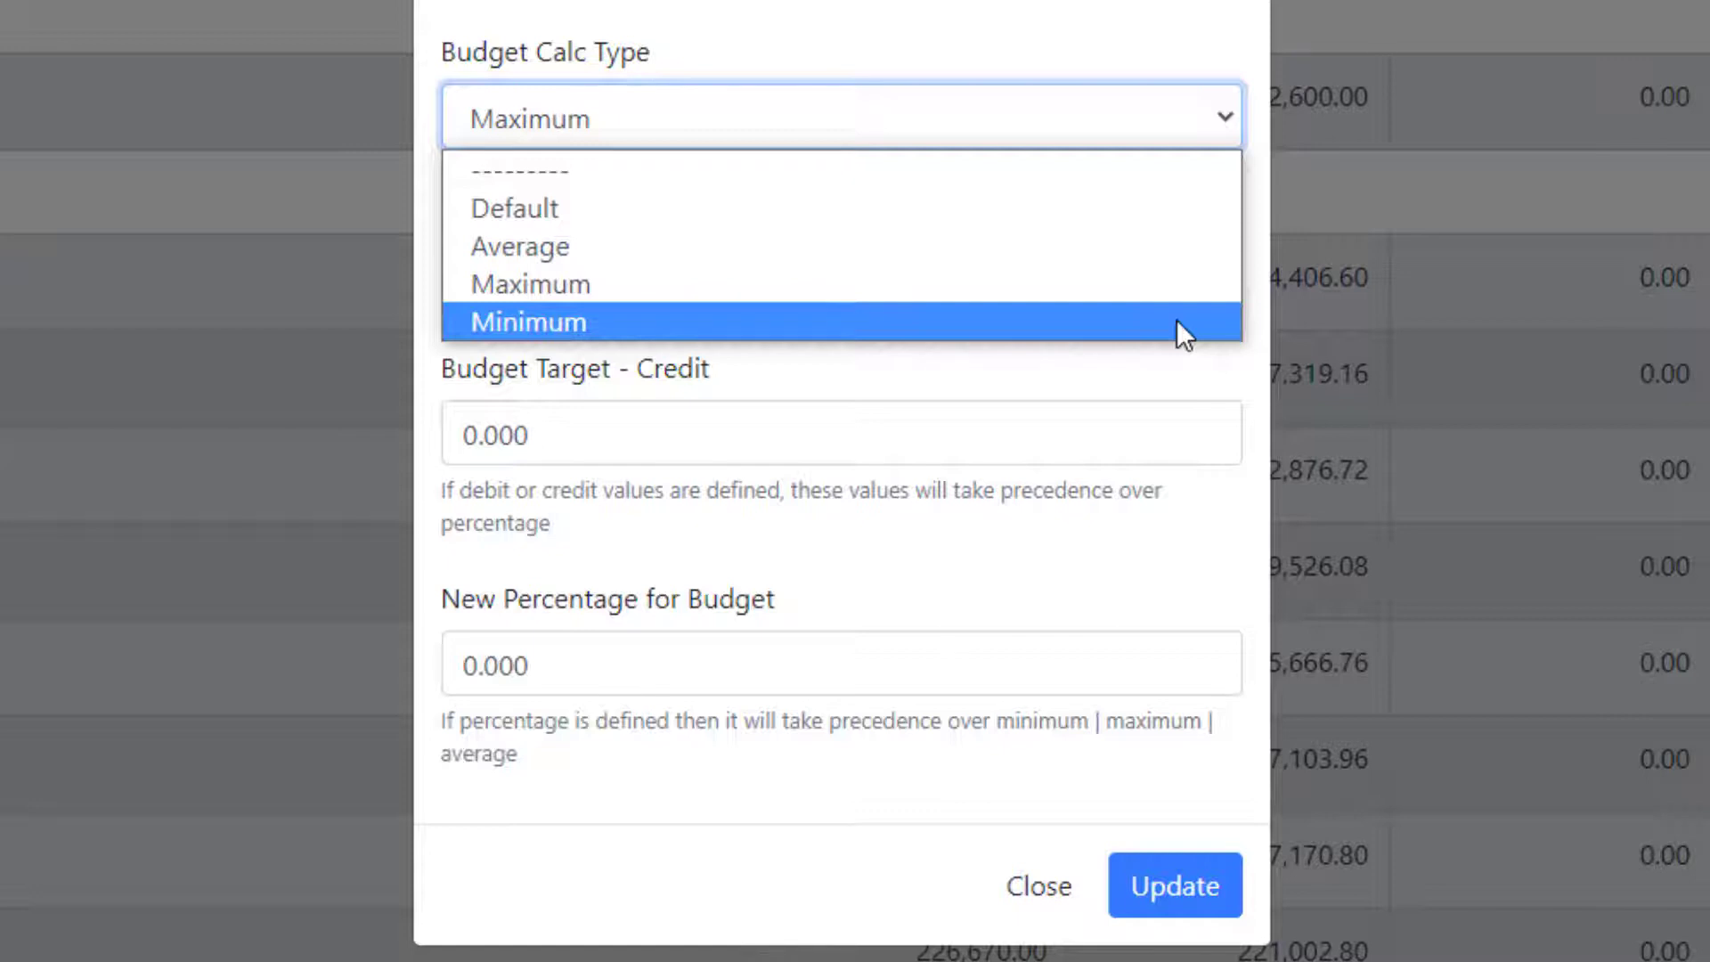
left_click(1173, 355)
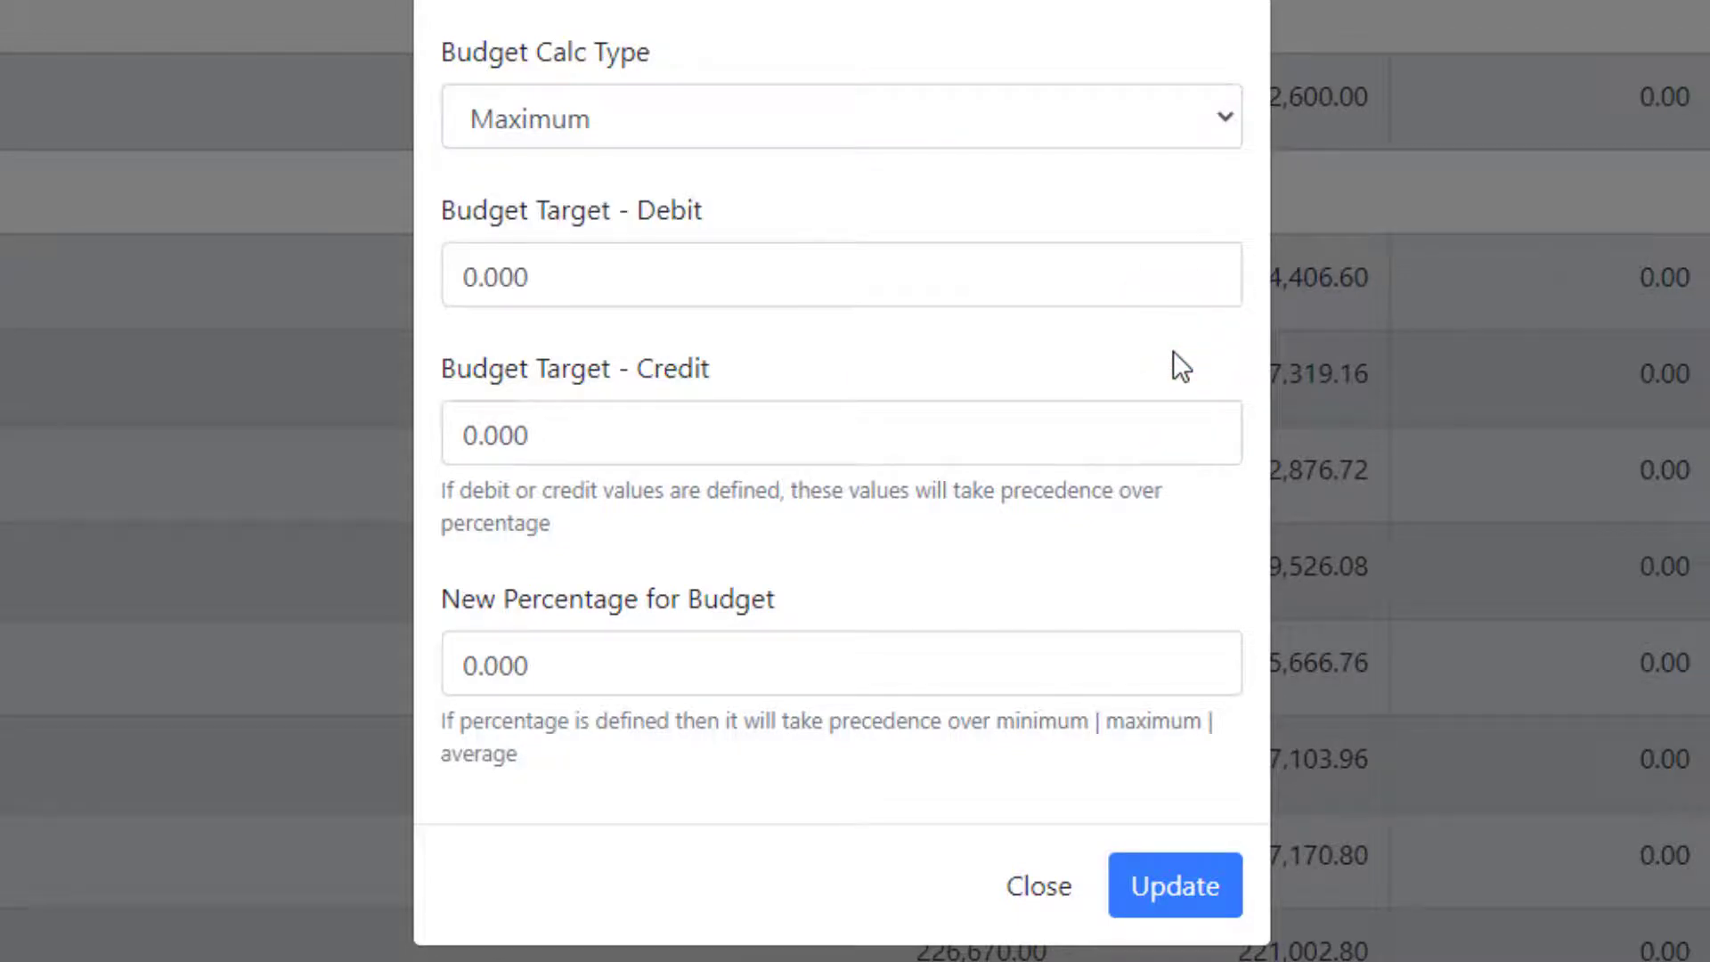
left_click(1160, 278)
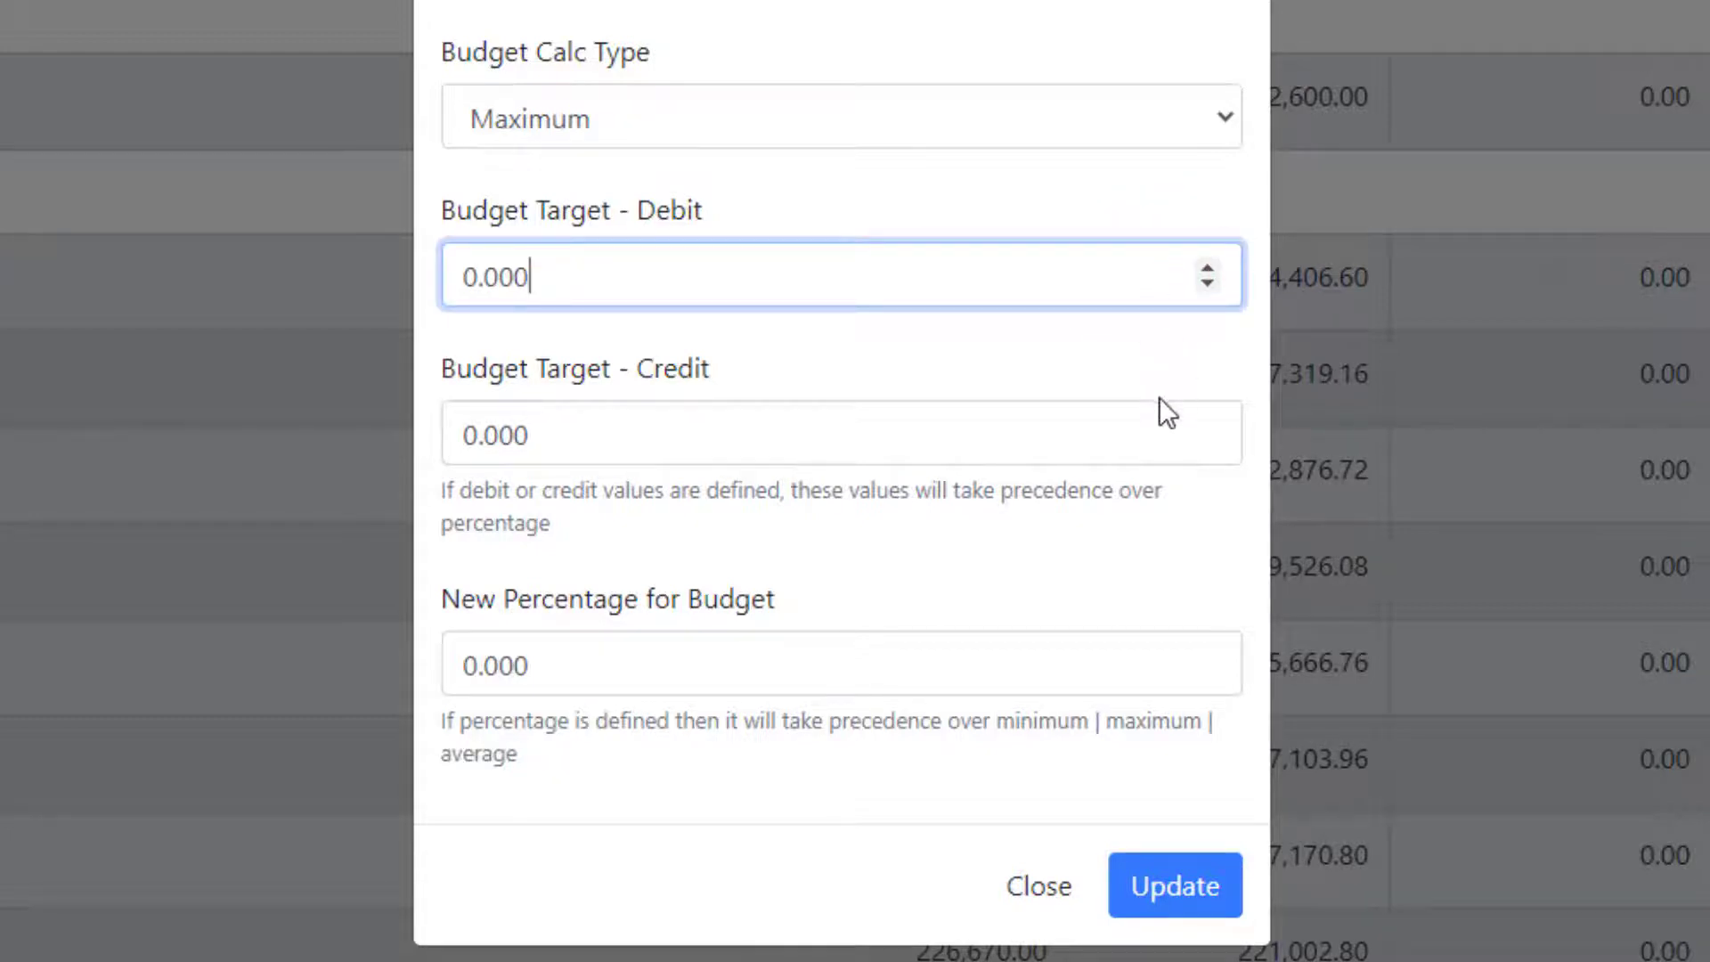
left_click(1159, 434)
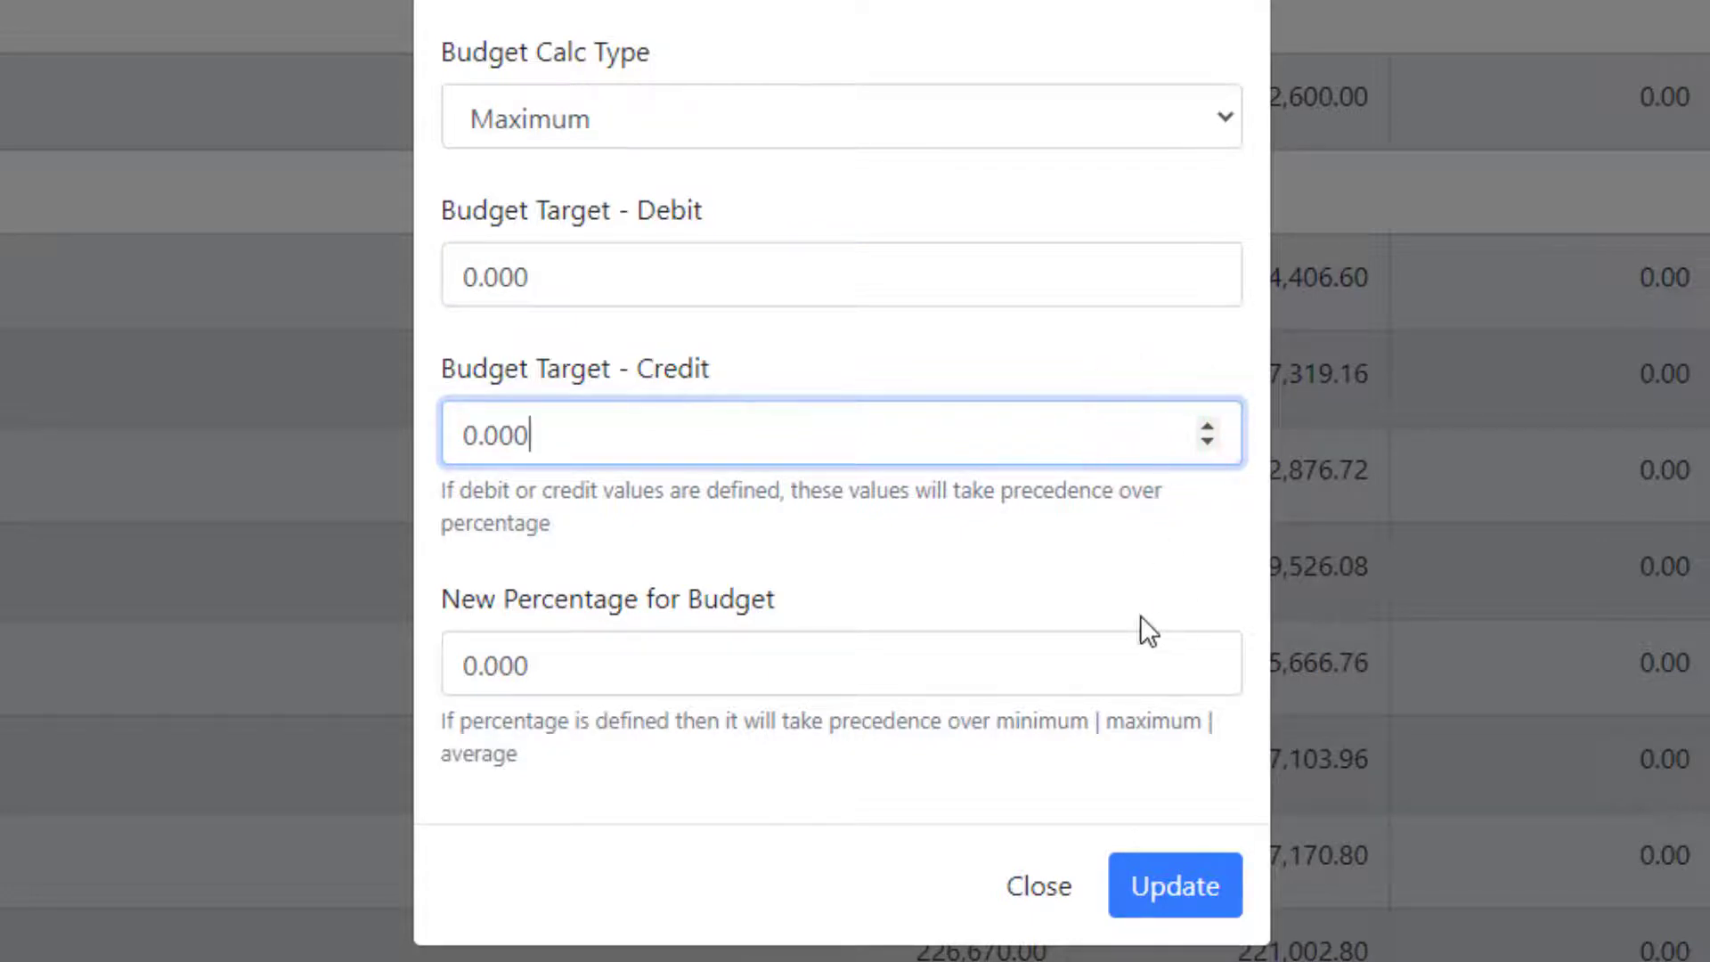
left_click(1114, 660)
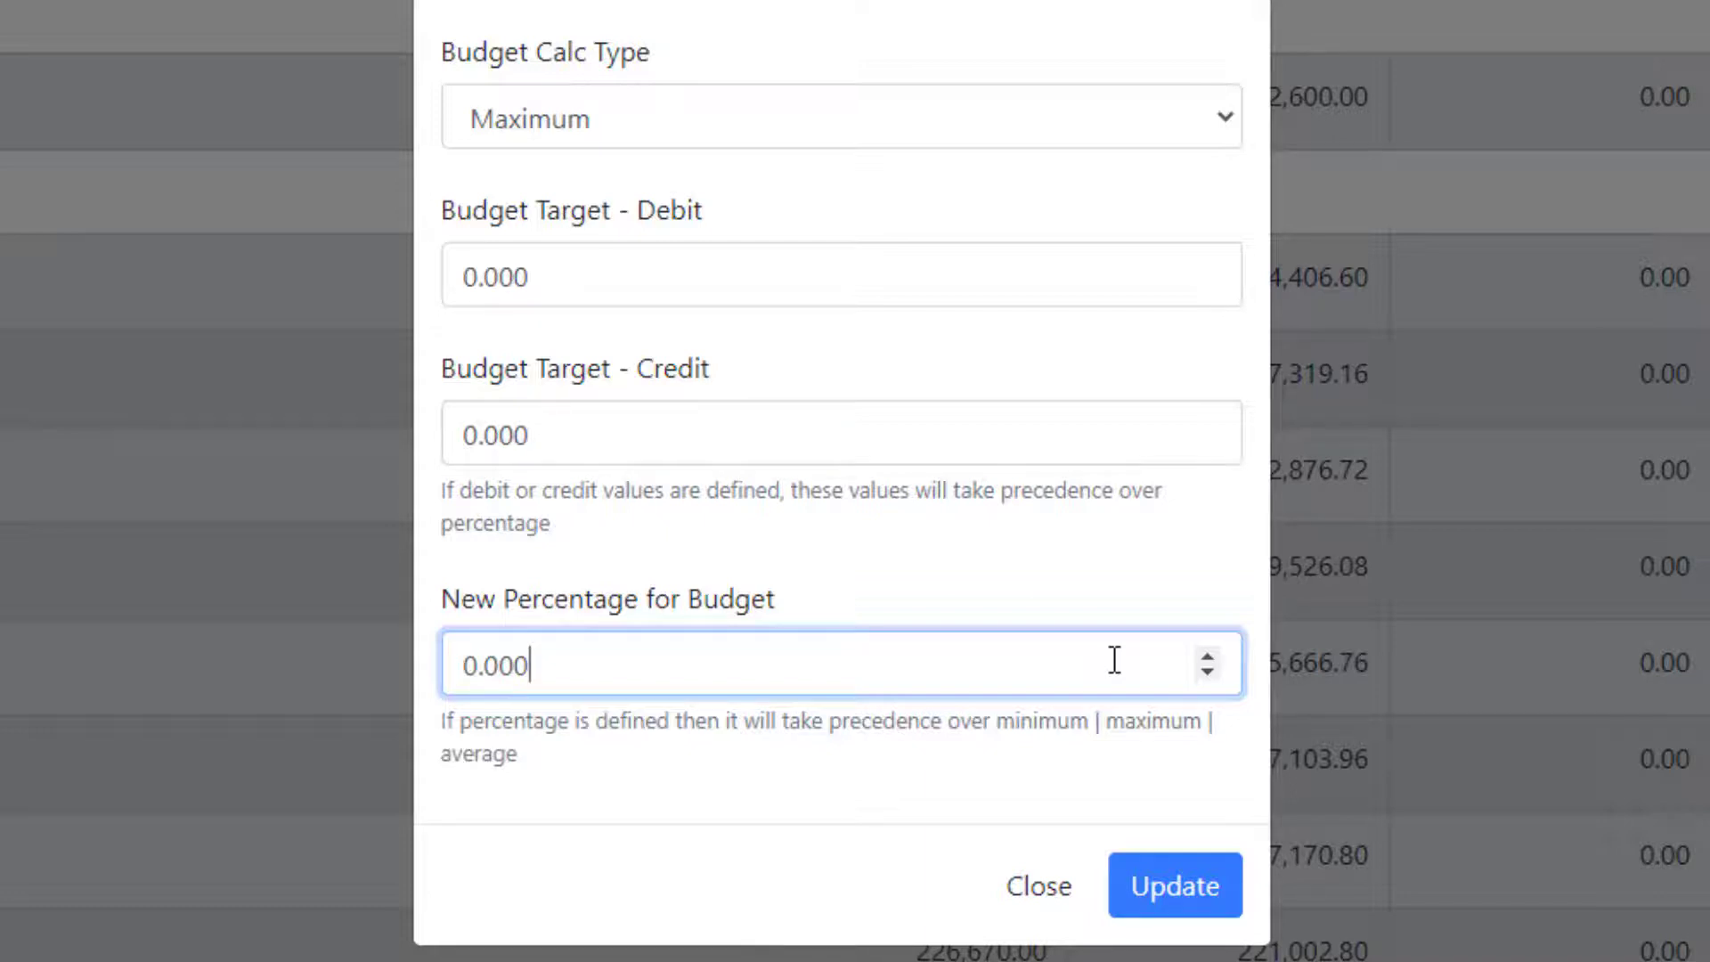
Change Sales Income's New Percentage for Budget to 100 and update it.
left_click(1061, 656)
key("ctrl+a")
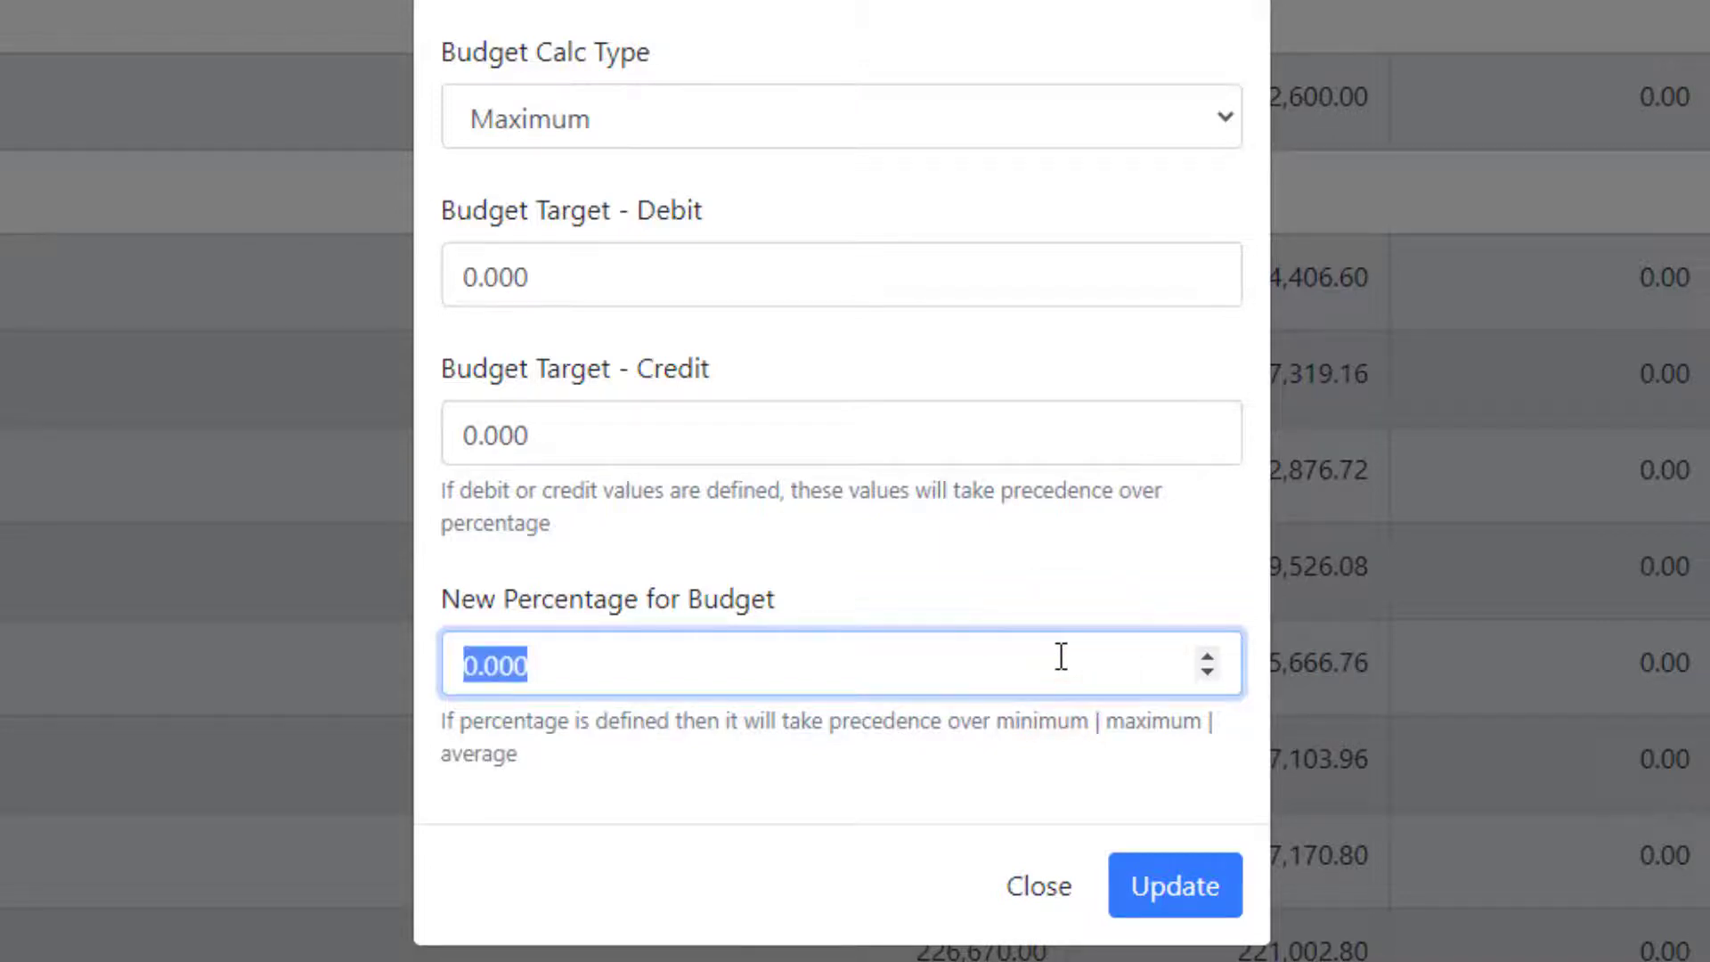
type("100")
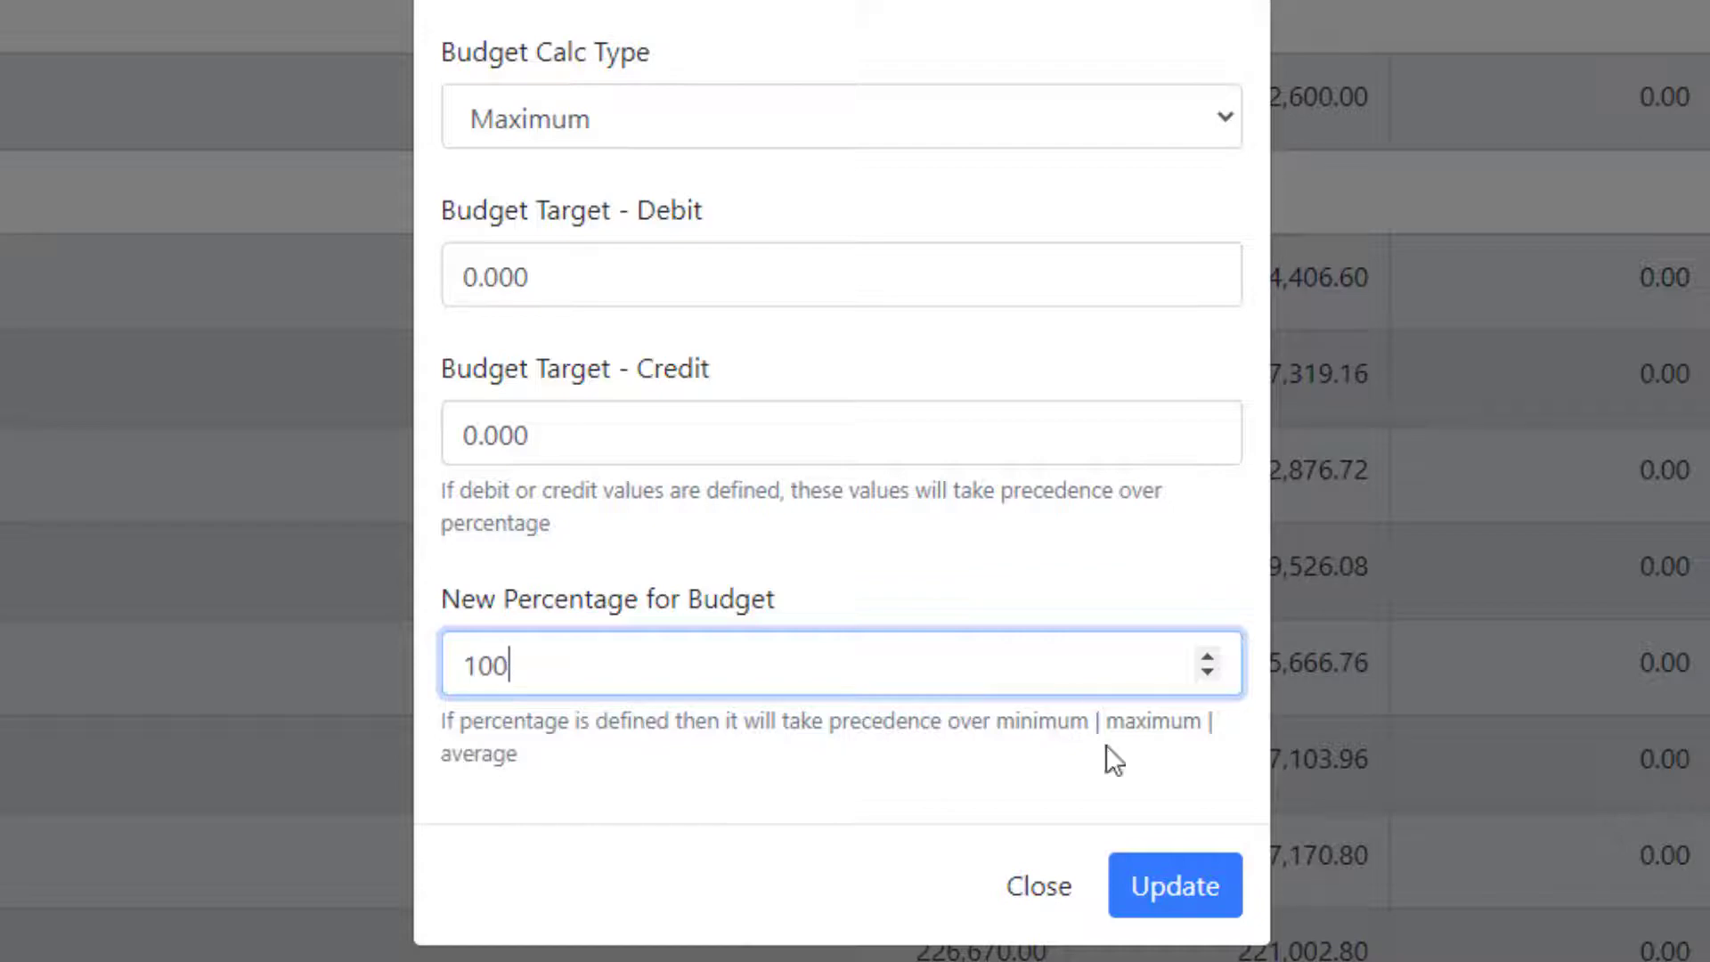
left_click(1162, 890)
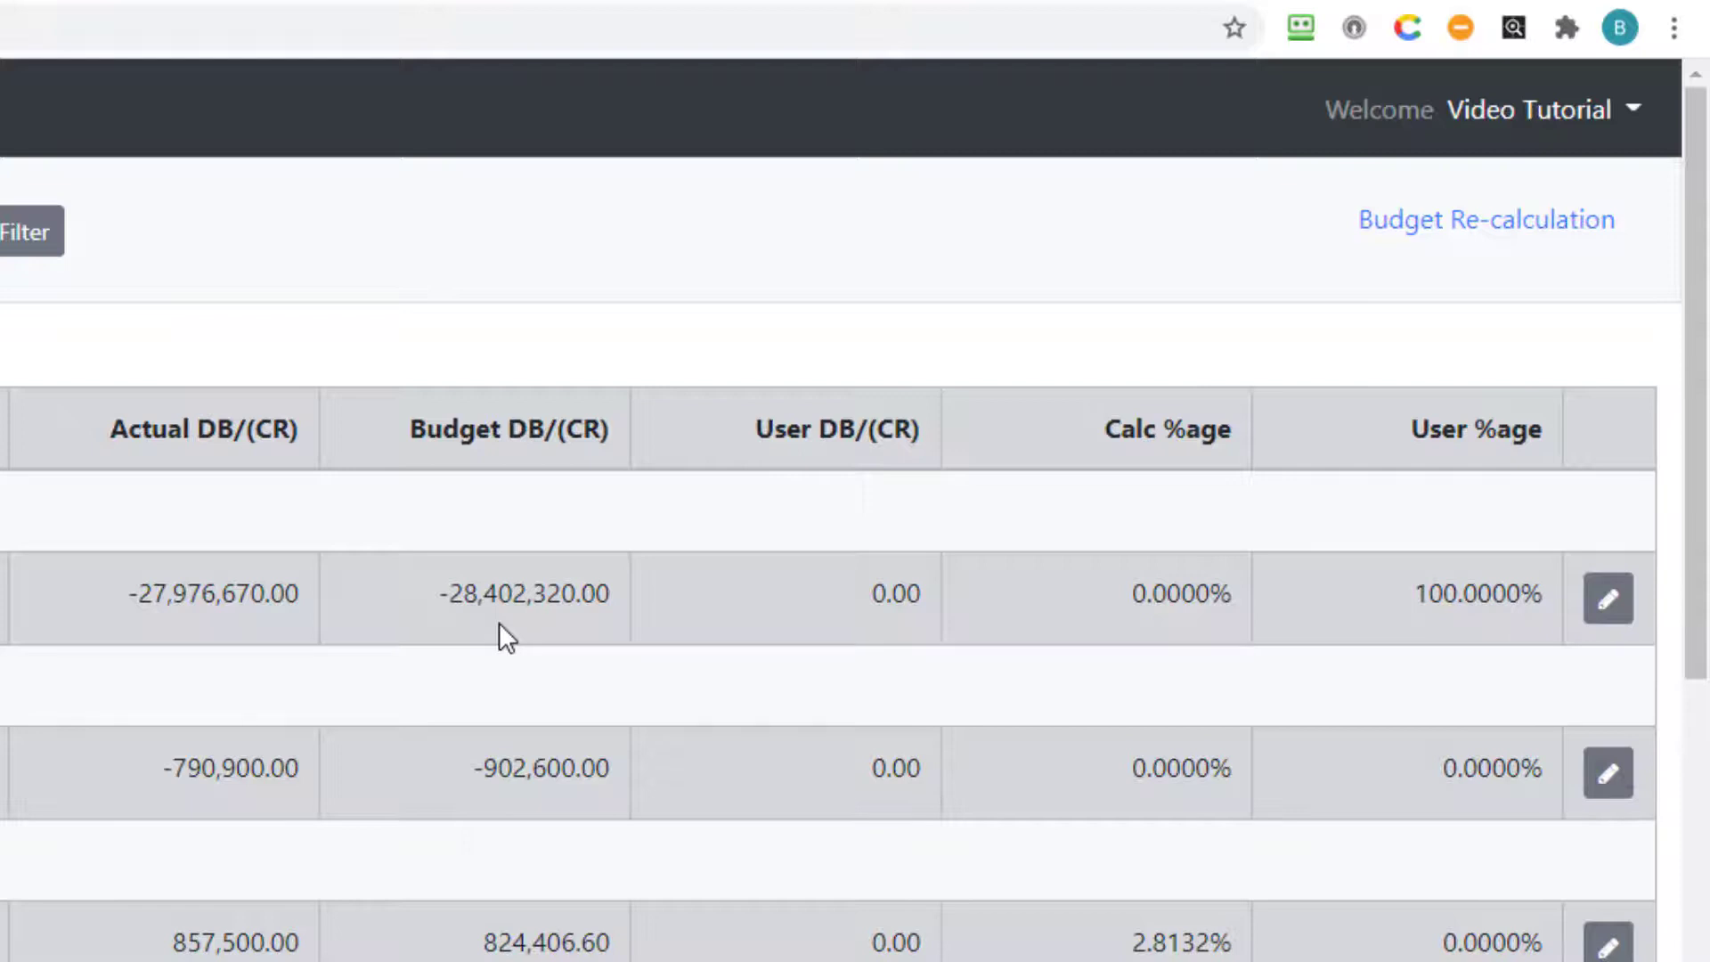
Run Budget Re-calculation, then open the Sales Income table from the Budget (Income) chart.
left_click(1512, 238)
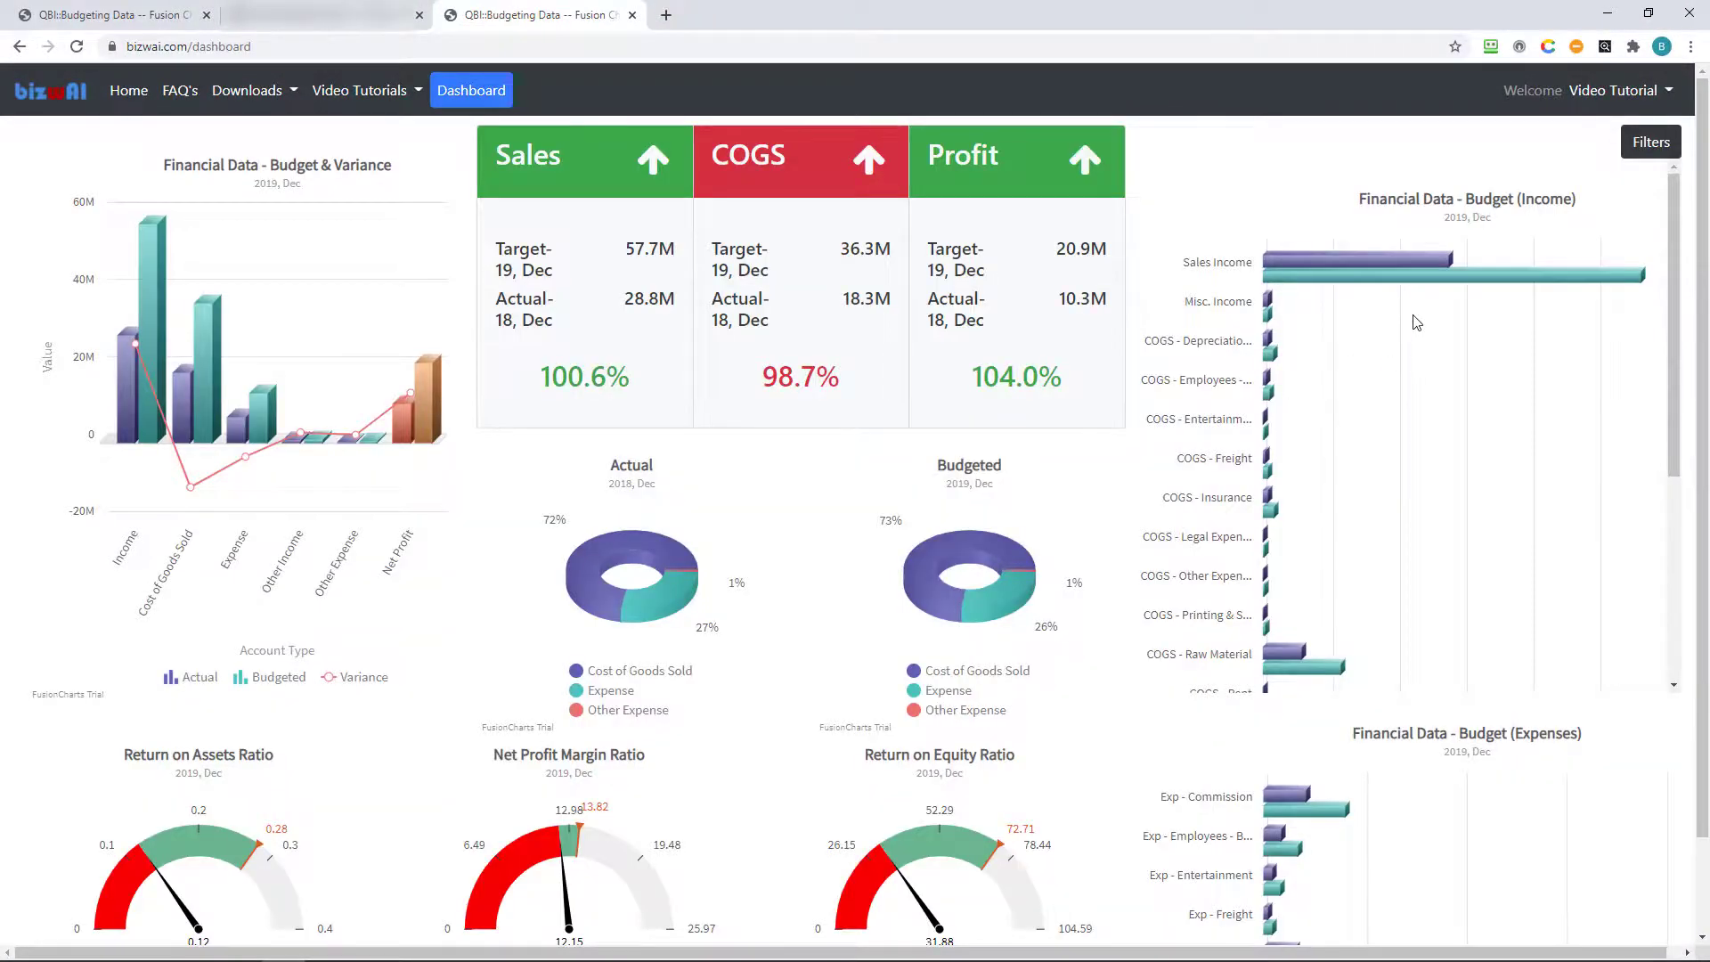
mouse_move(1390, 312)
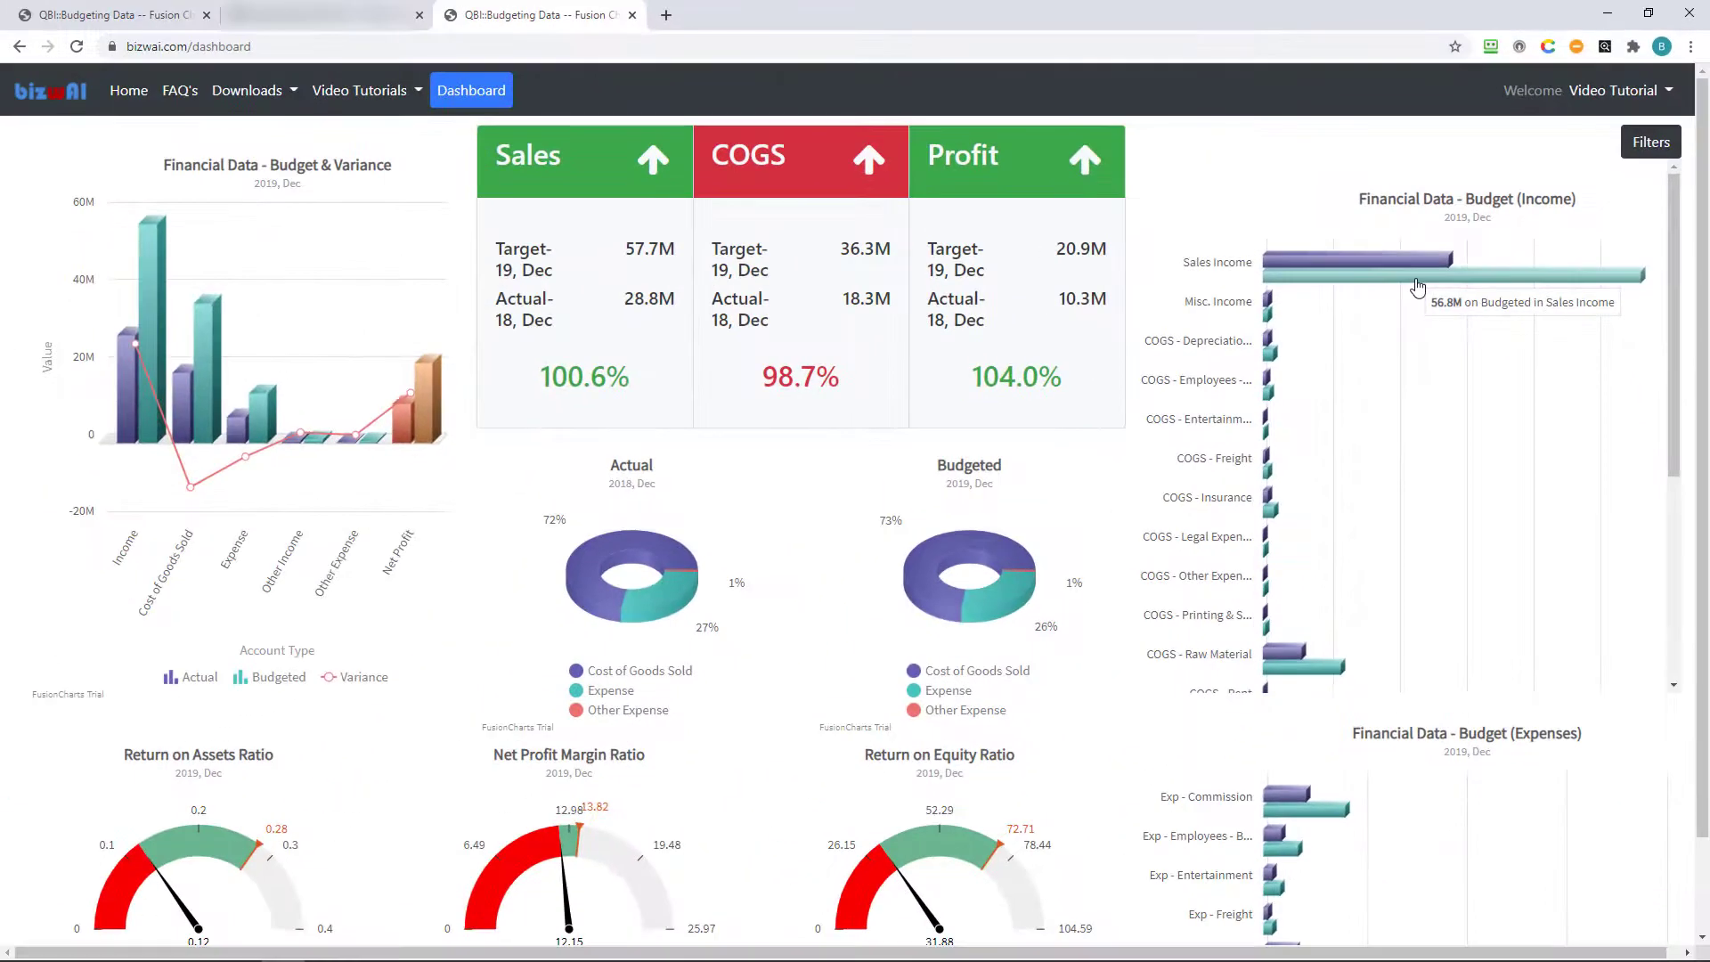
left_click(1366, 276)
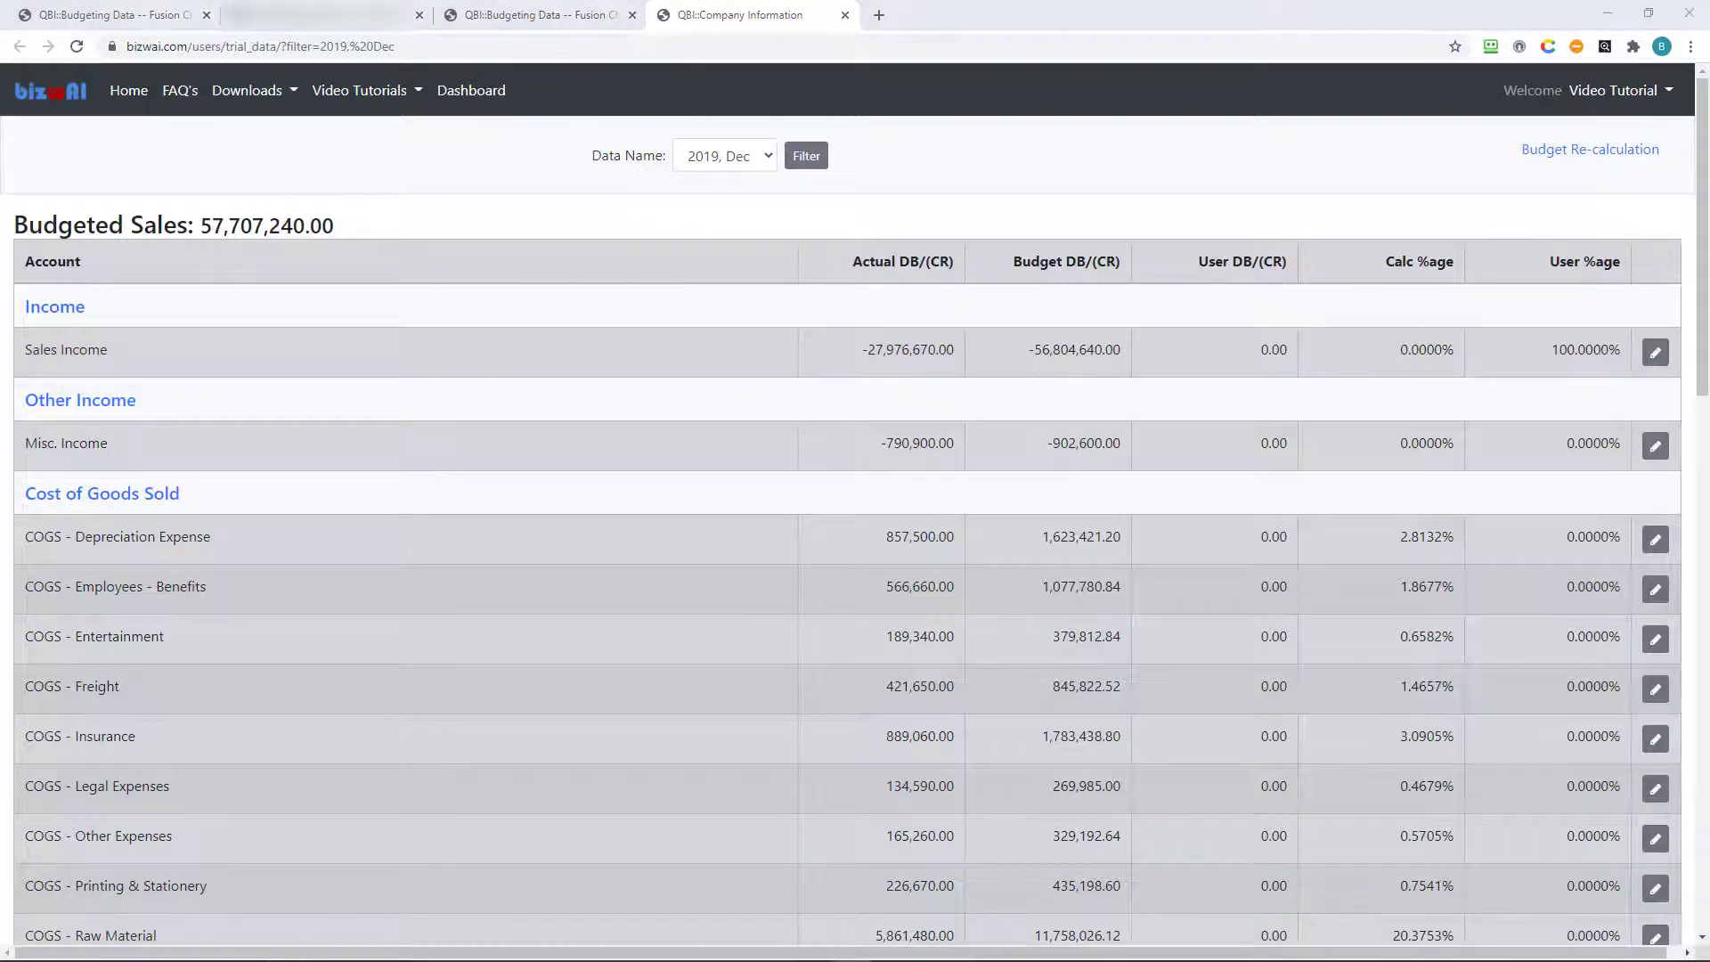
Enter 30000000 as Sales Income's Budget Target - Credit, update, and re-calculate the budget.
left_click(1660, 358)
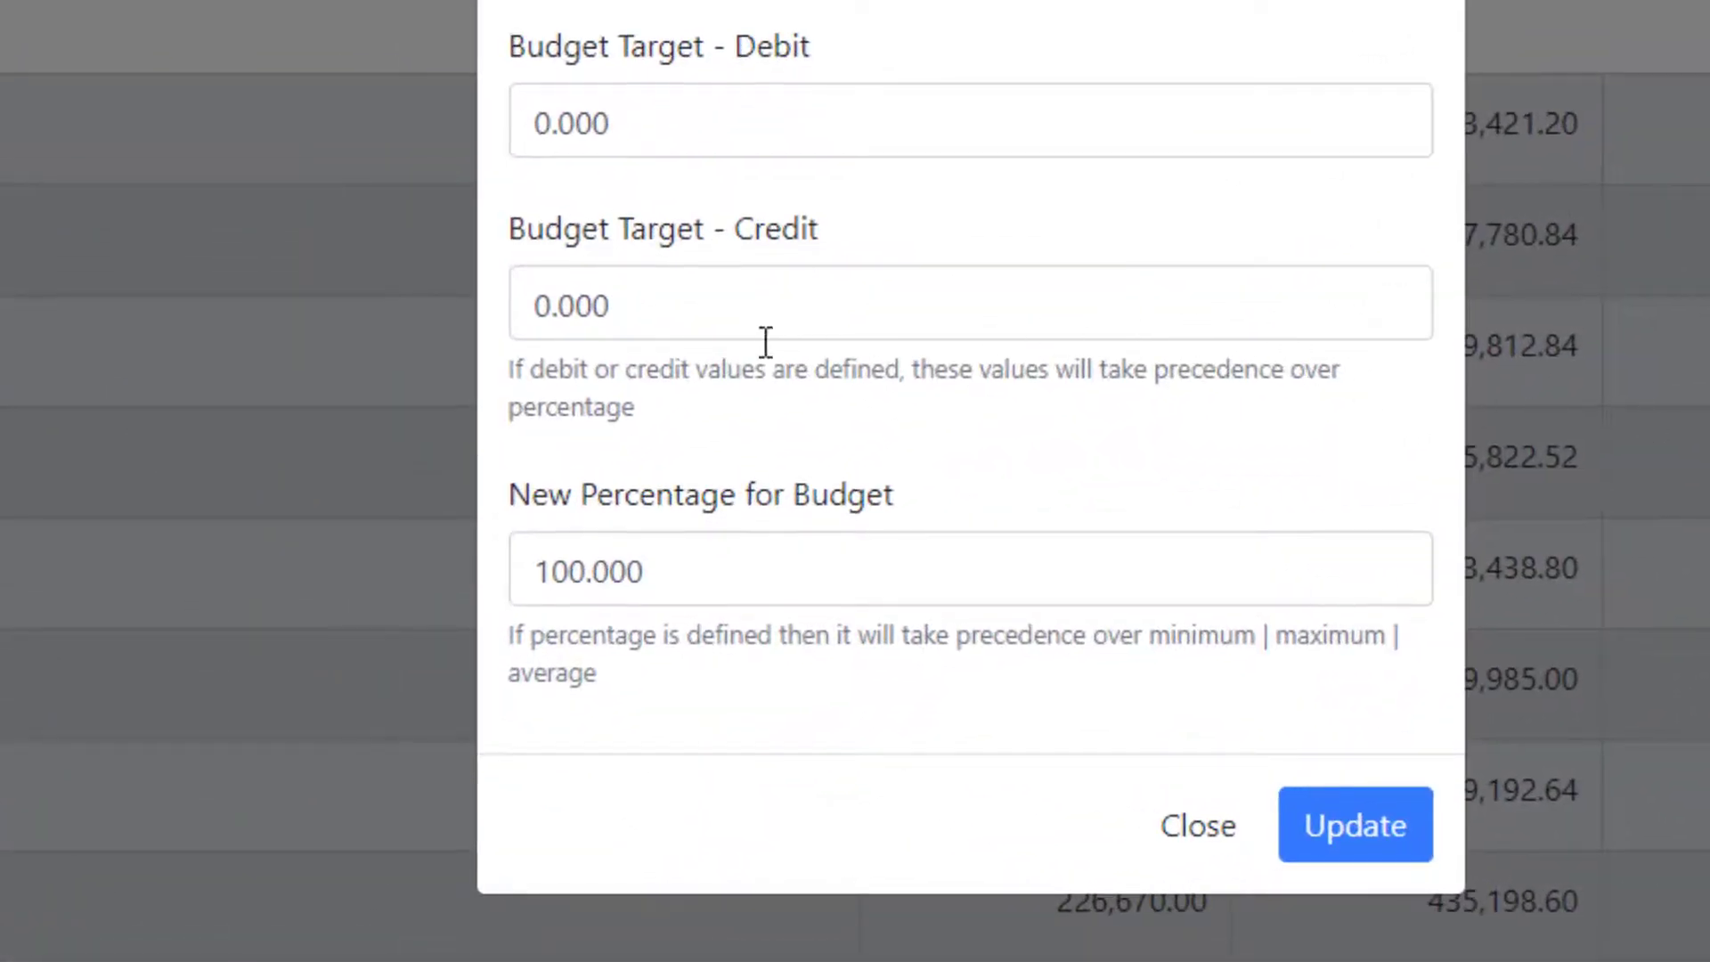
left_click(1142, 301)
key("ctrl+a")
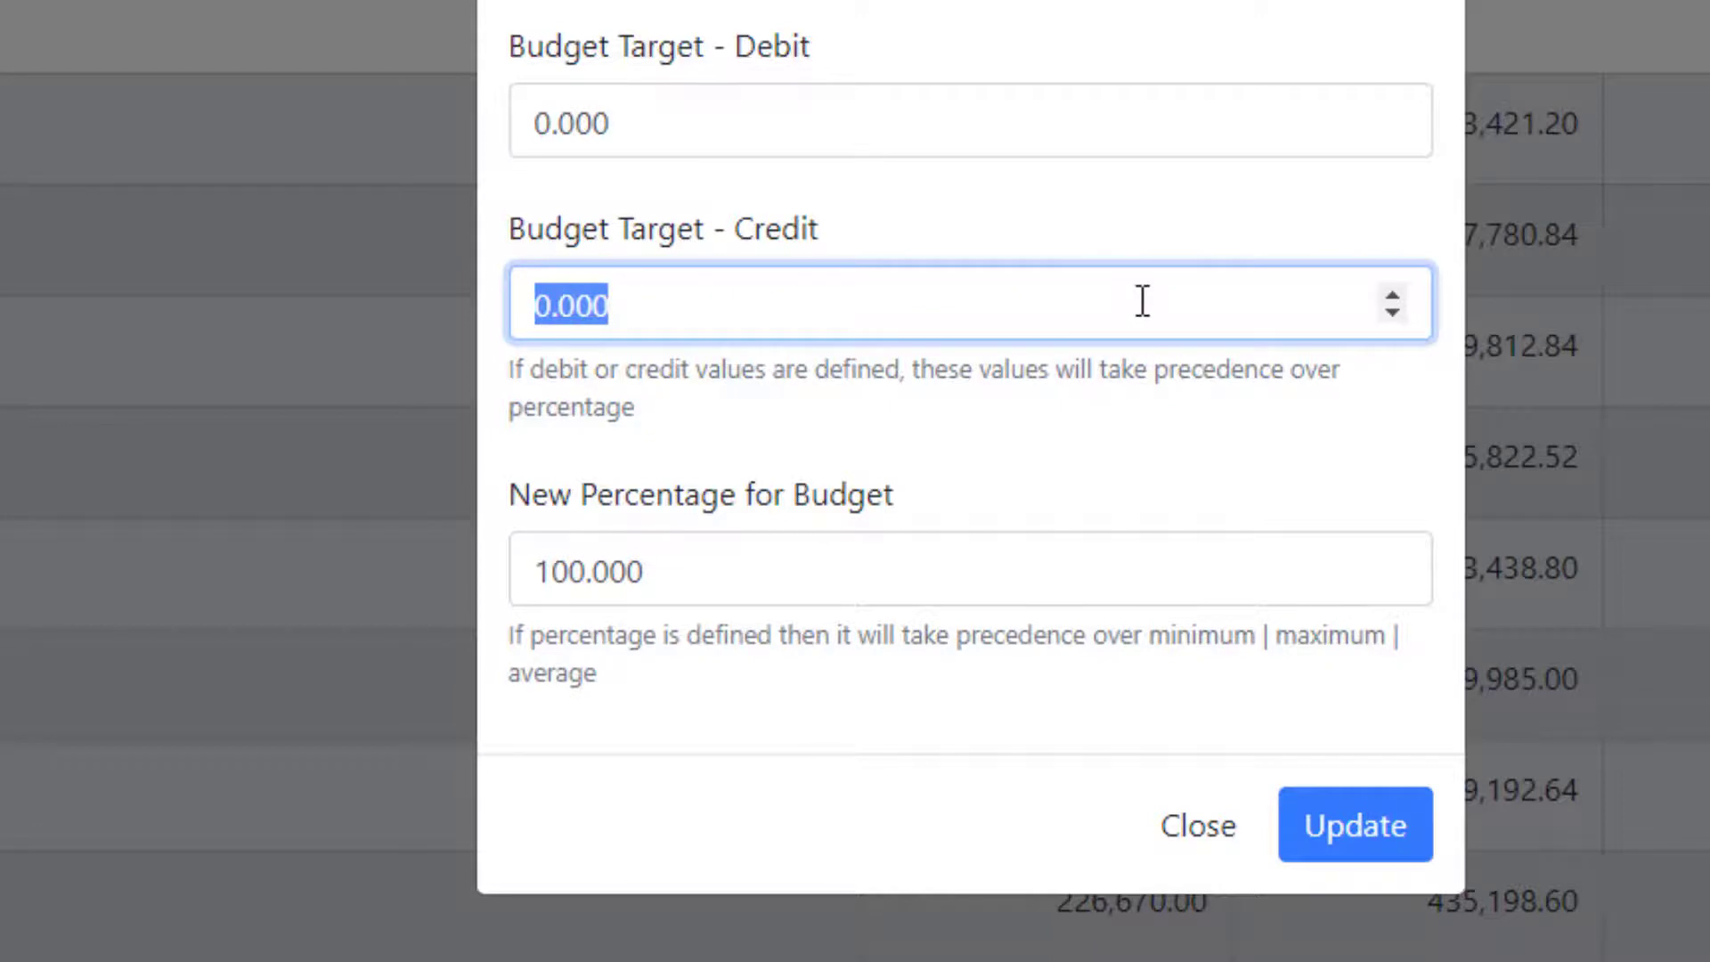
type("30")
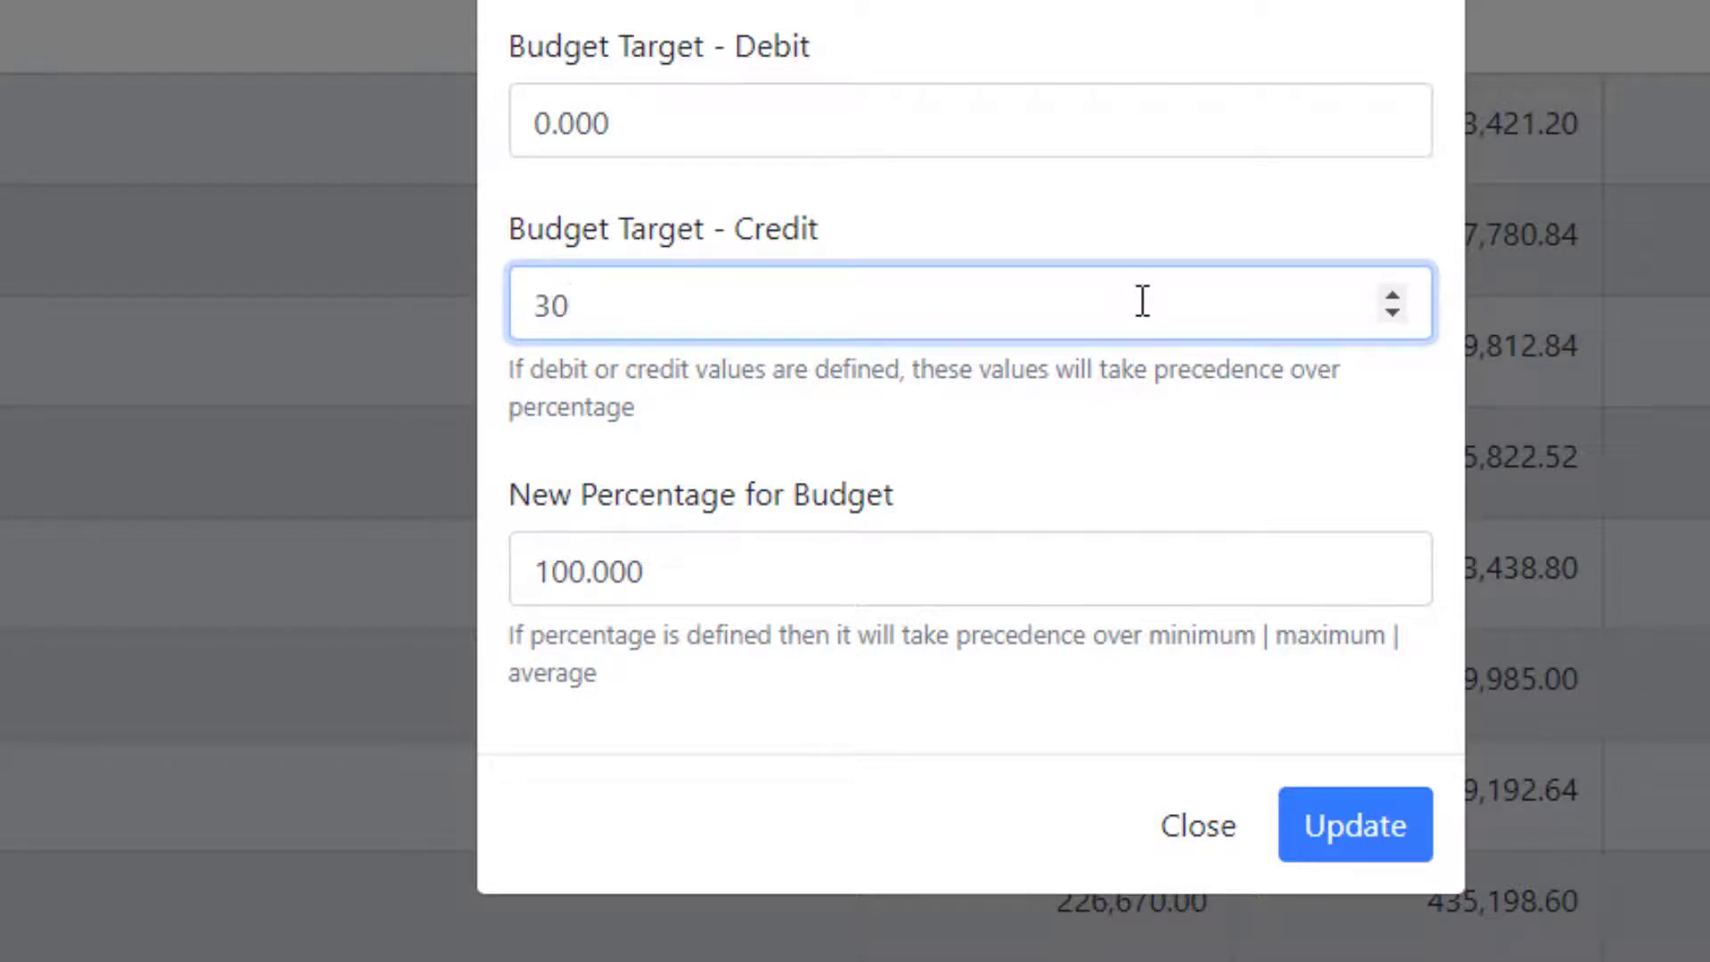
type("000000")
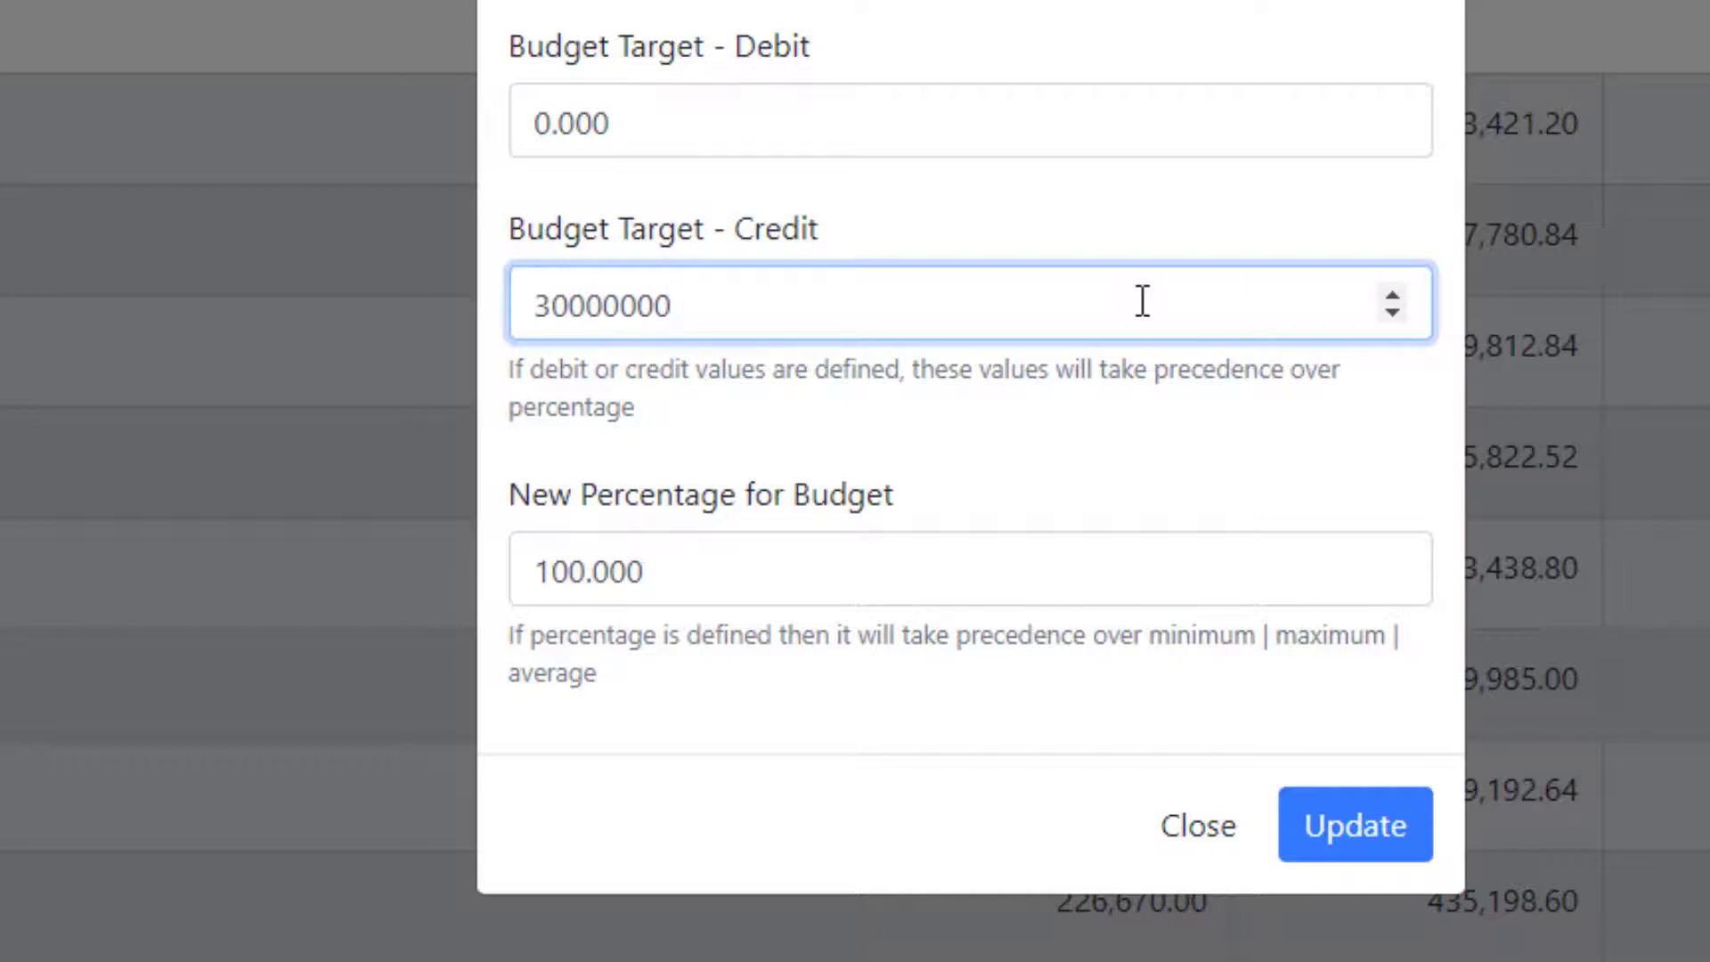
left_click(1331, 833)
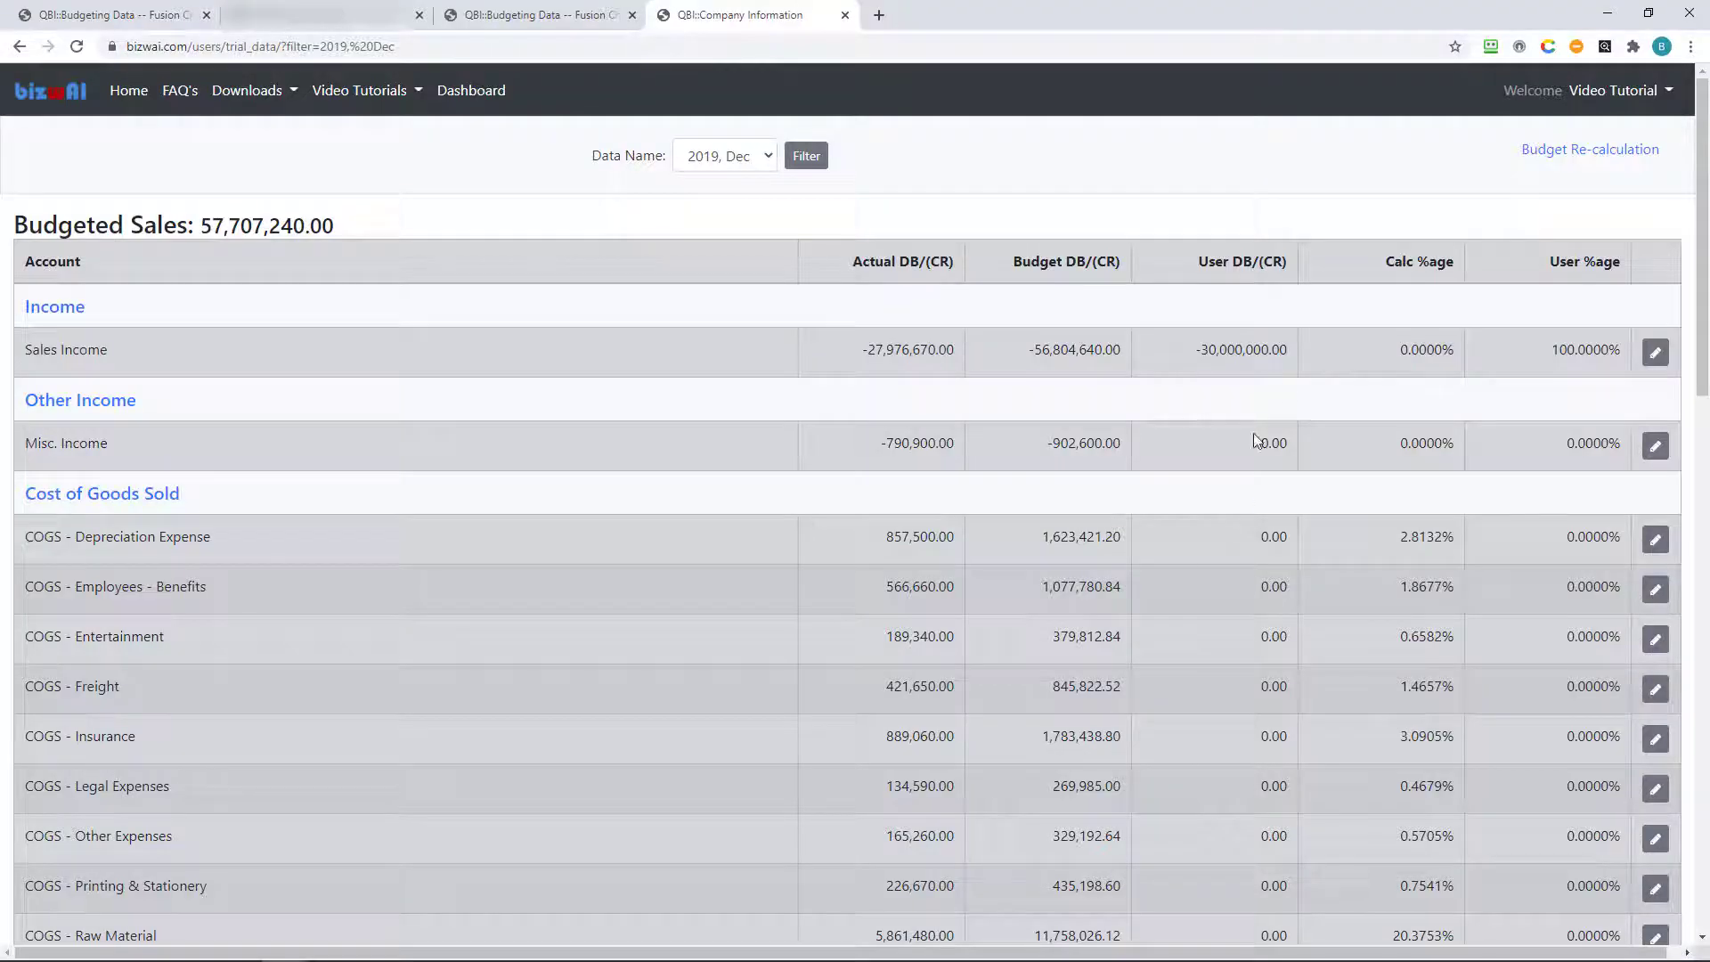
left_click(1614, 150)
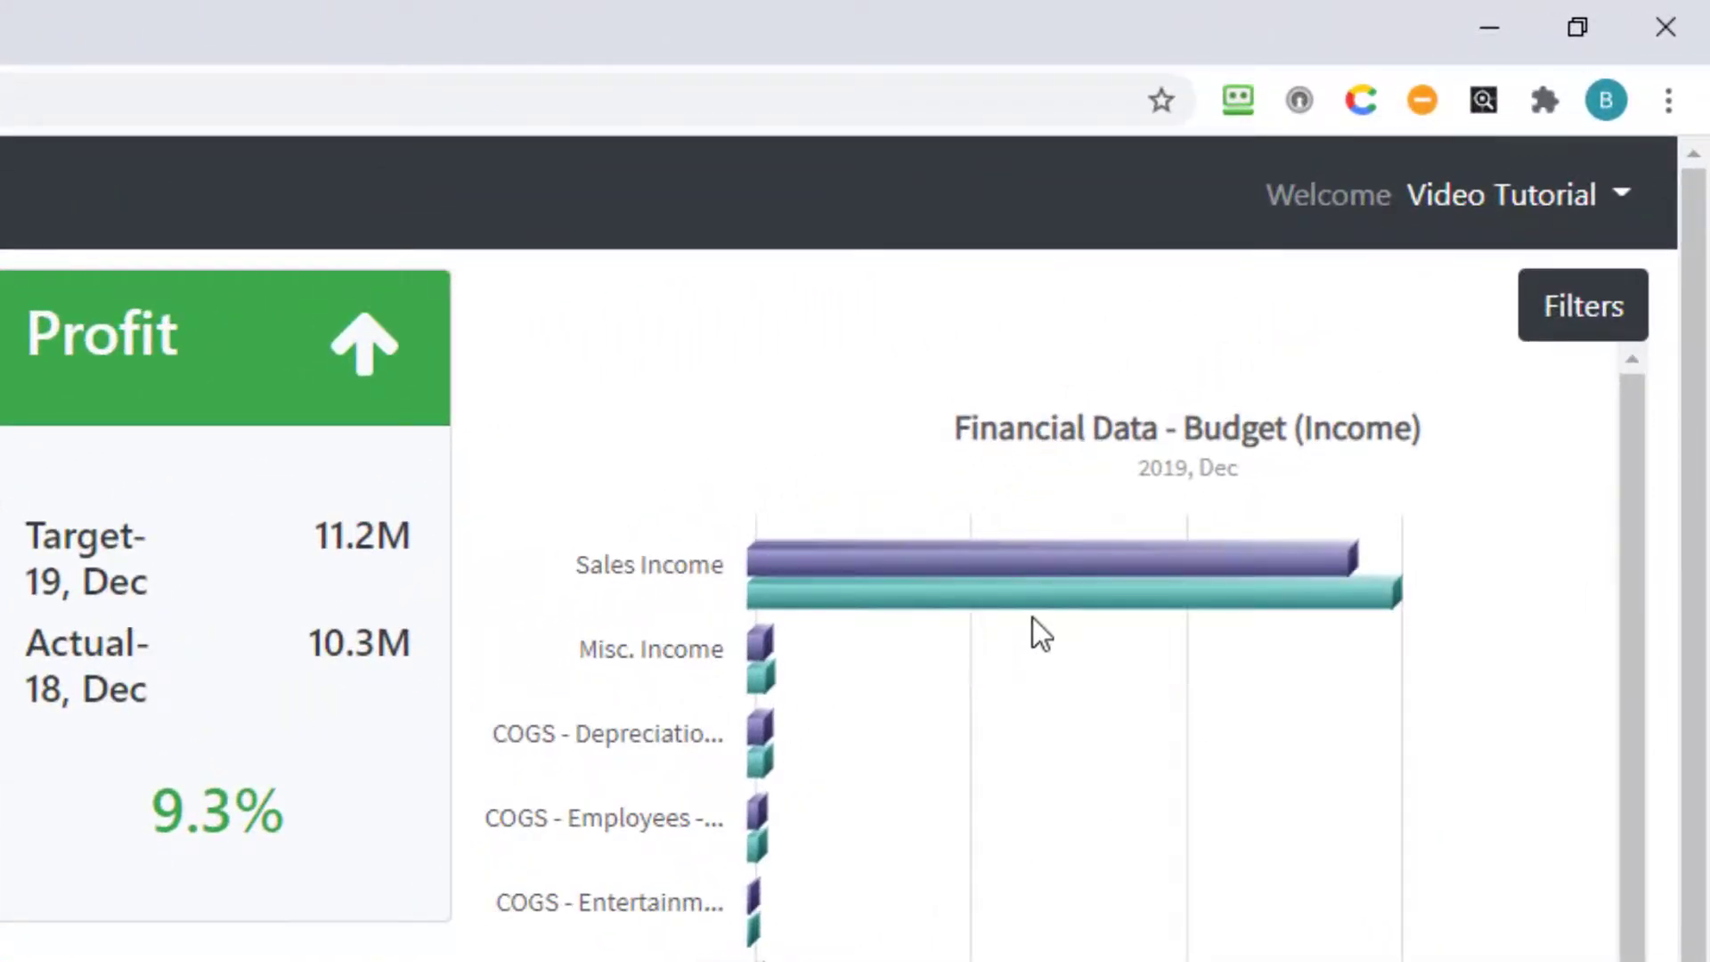
Open the 2019, Dec budget table from the Budgeted Sales Income bar in the Budget (Income) chart.
mouse_move(1033, 607)
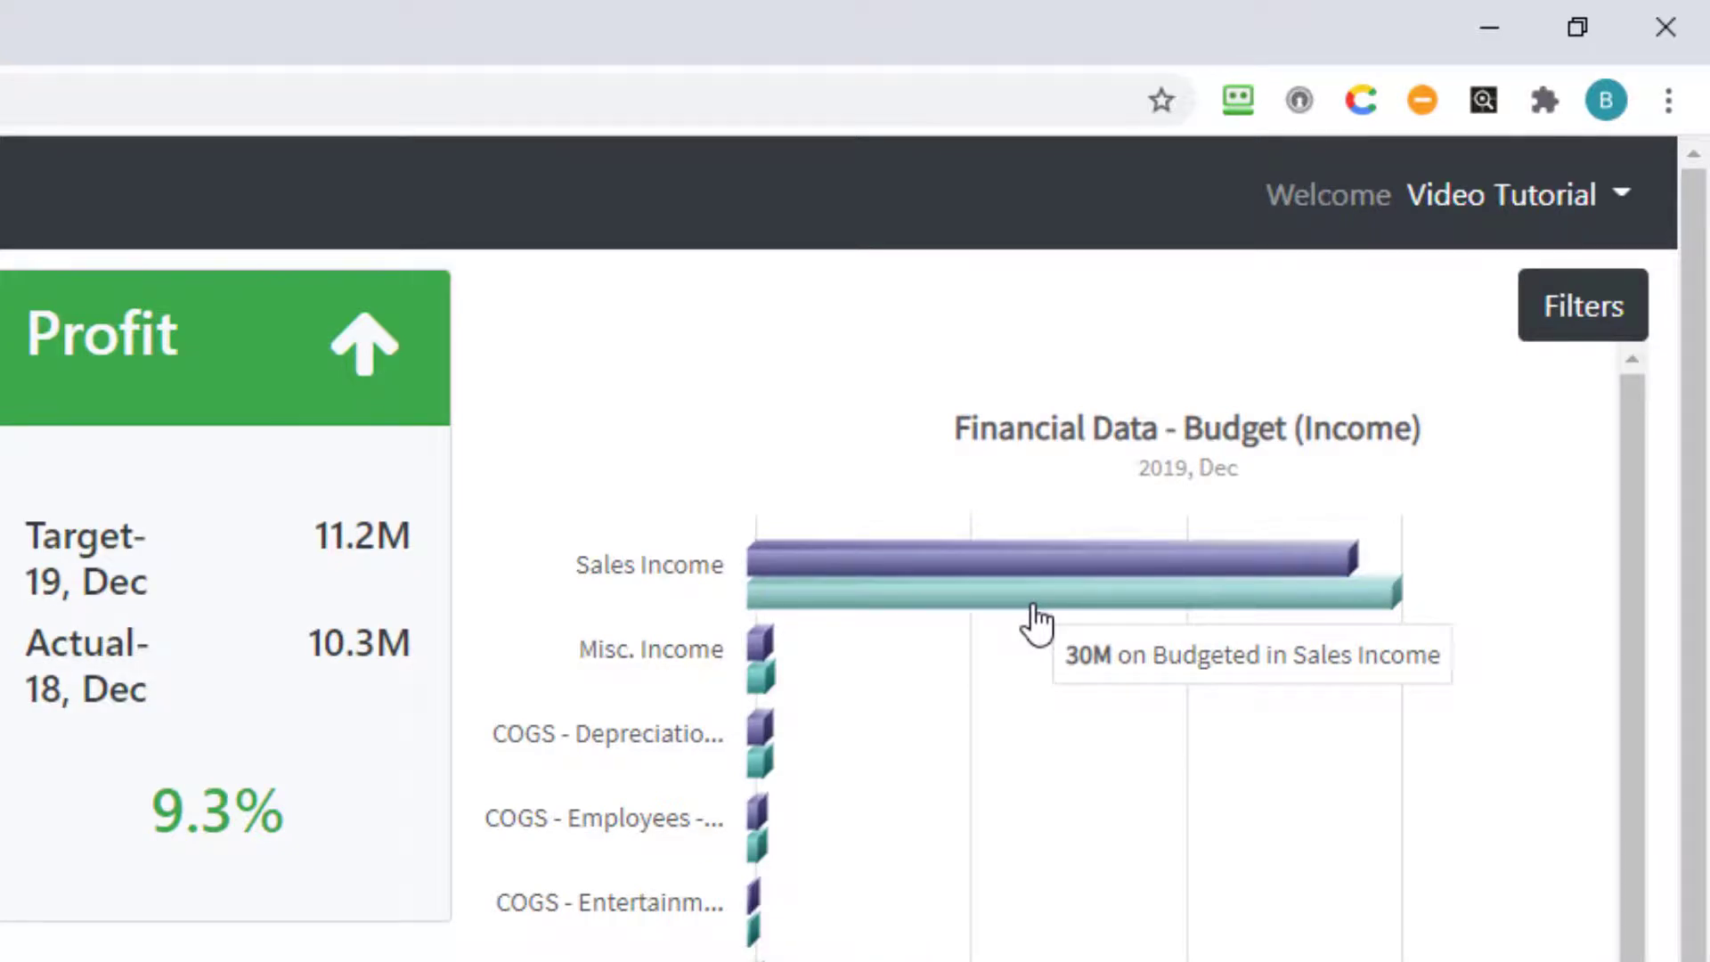
left_click(1033, 609)
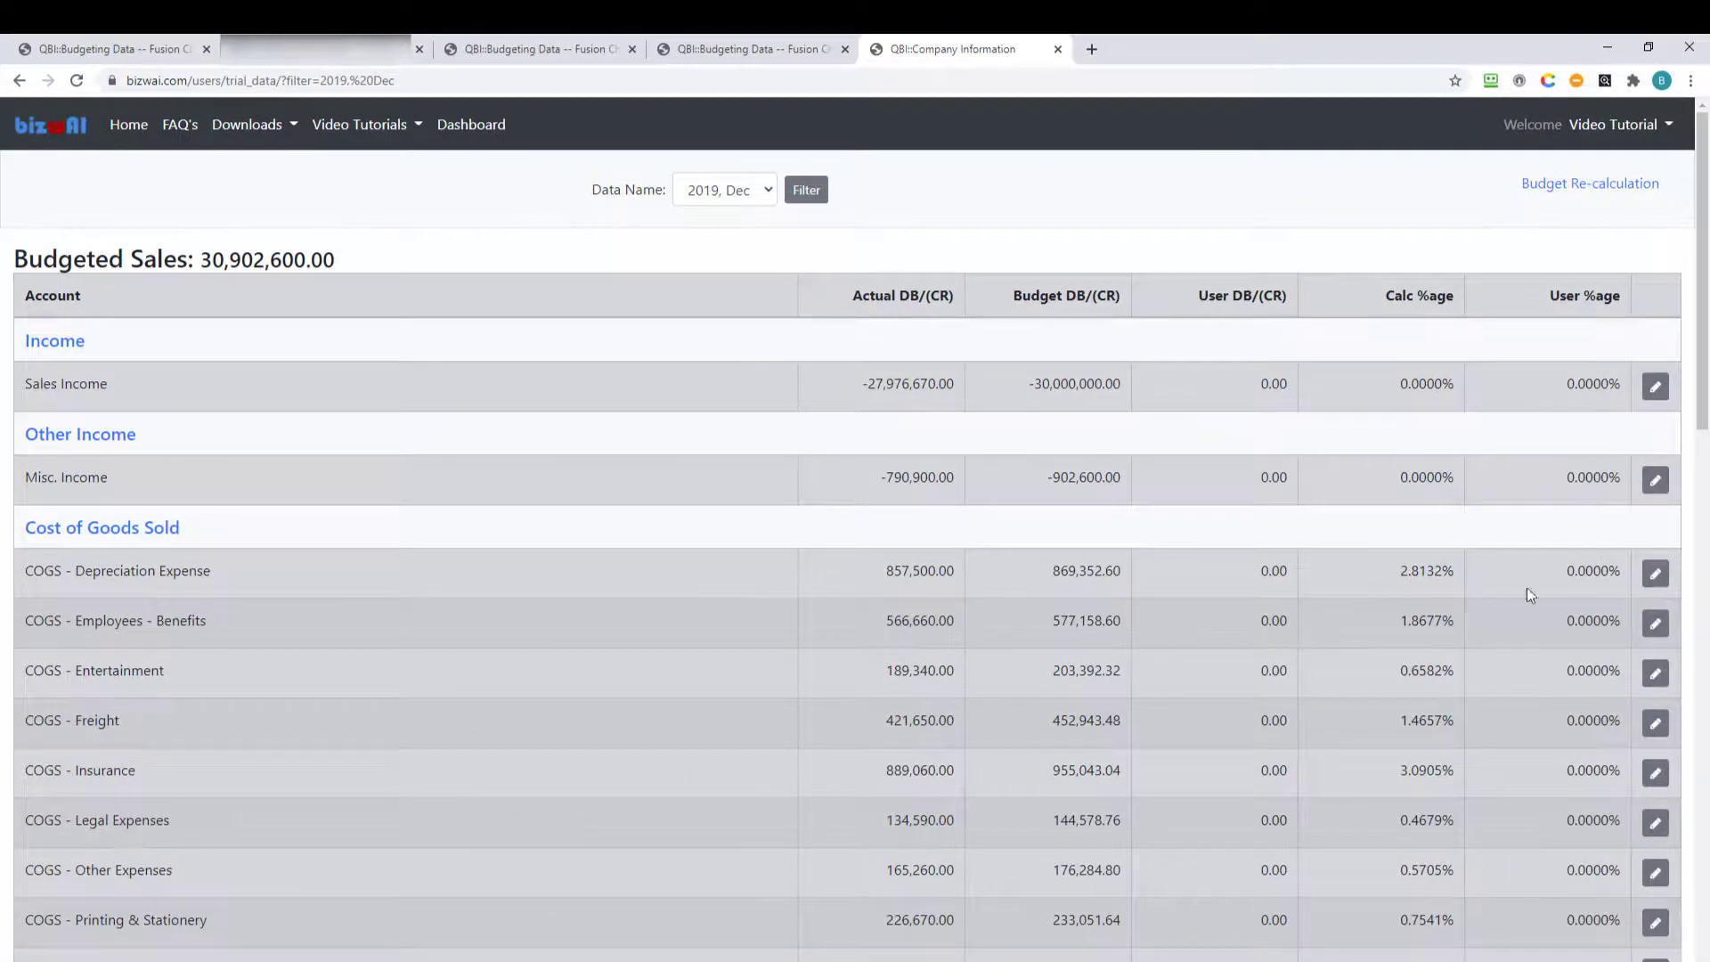
Set COGS - Depreciation Expense's new budget percentage to 25, then run Budget Re-calculation.
left_click(1656, 575)
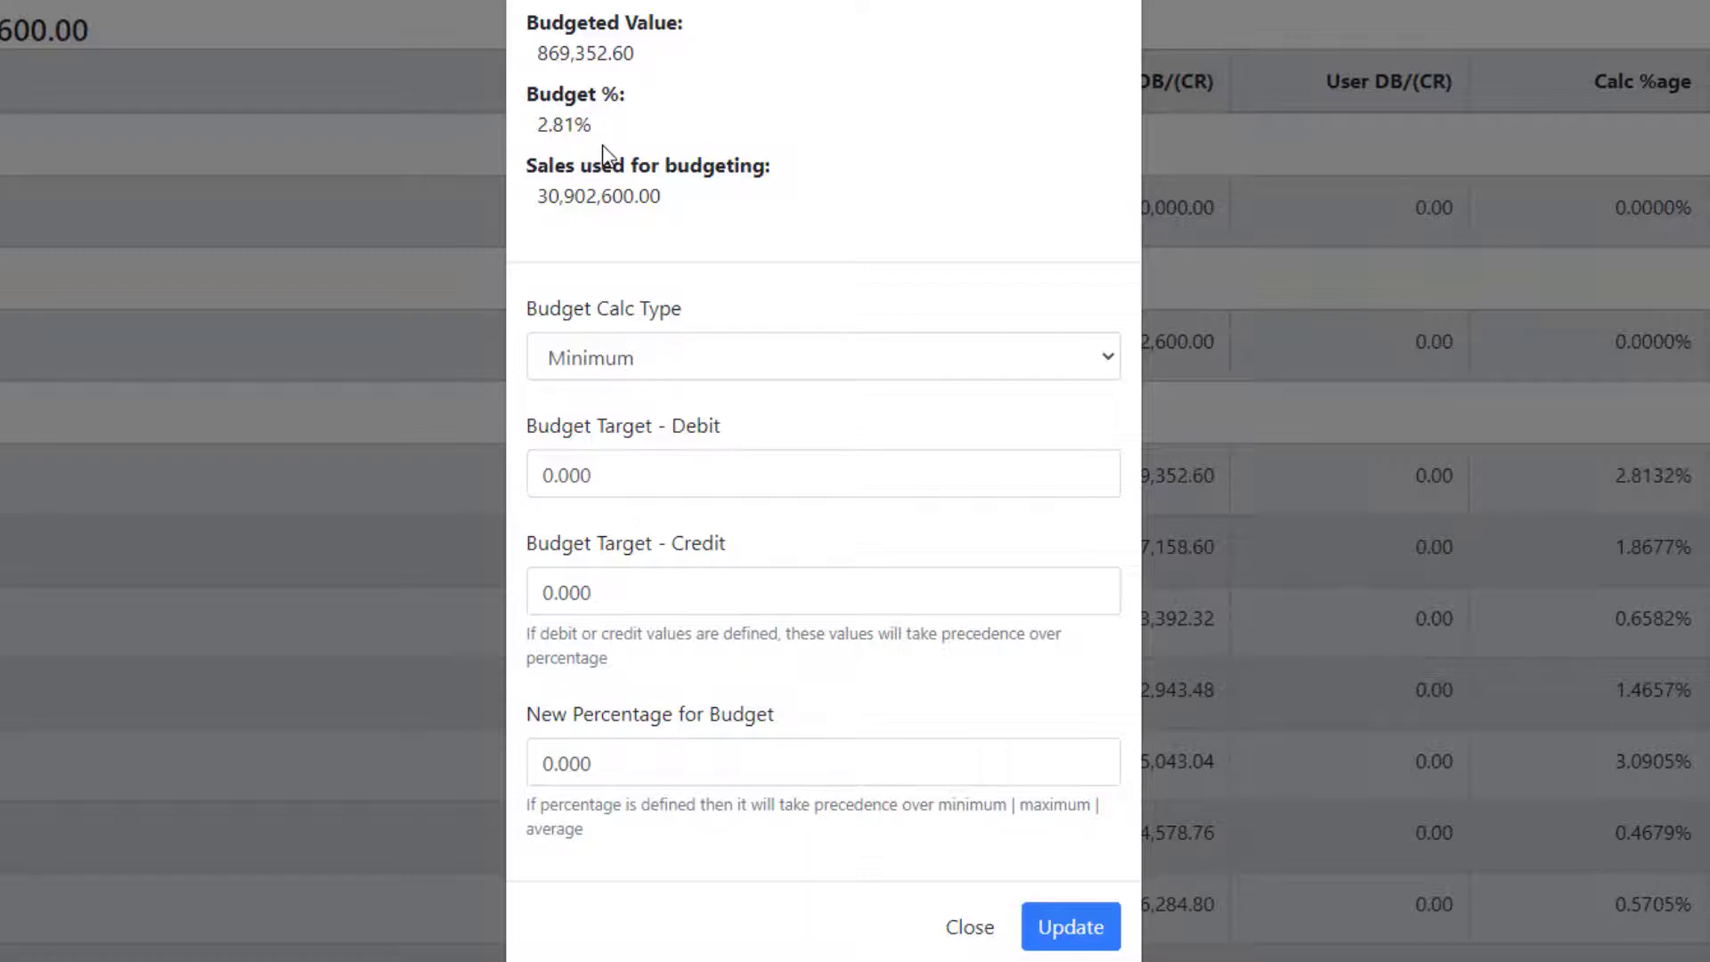
left_click(944, 762)
double_click(945, 761)
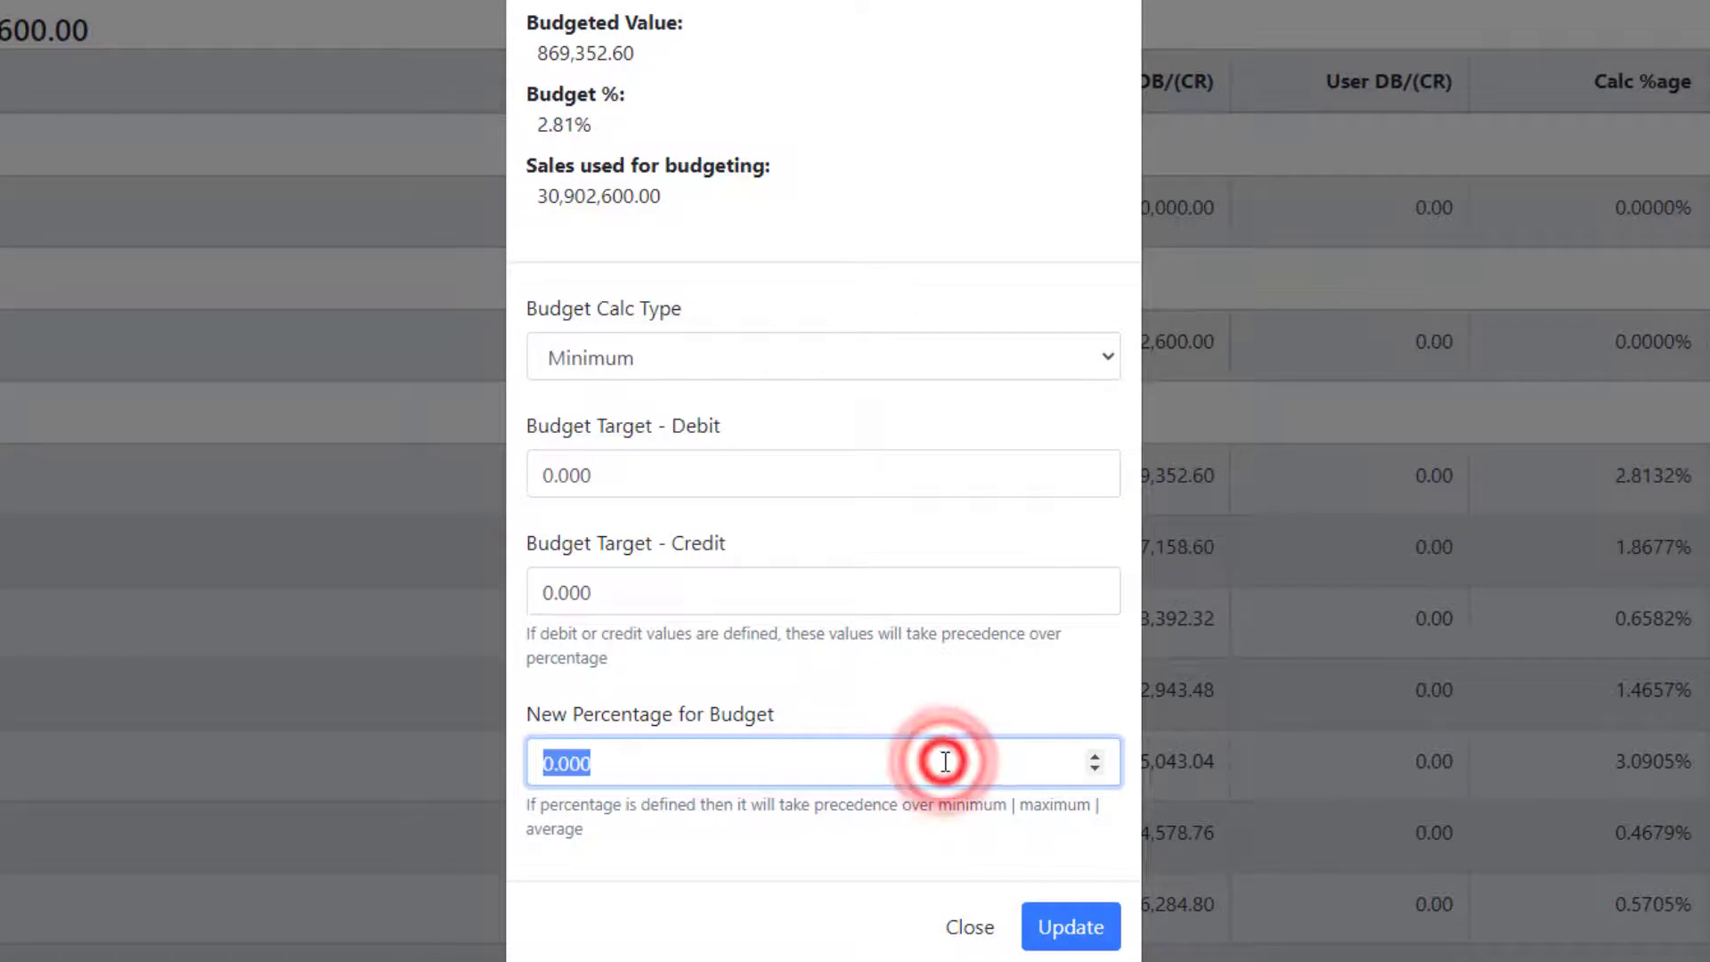
type("25")
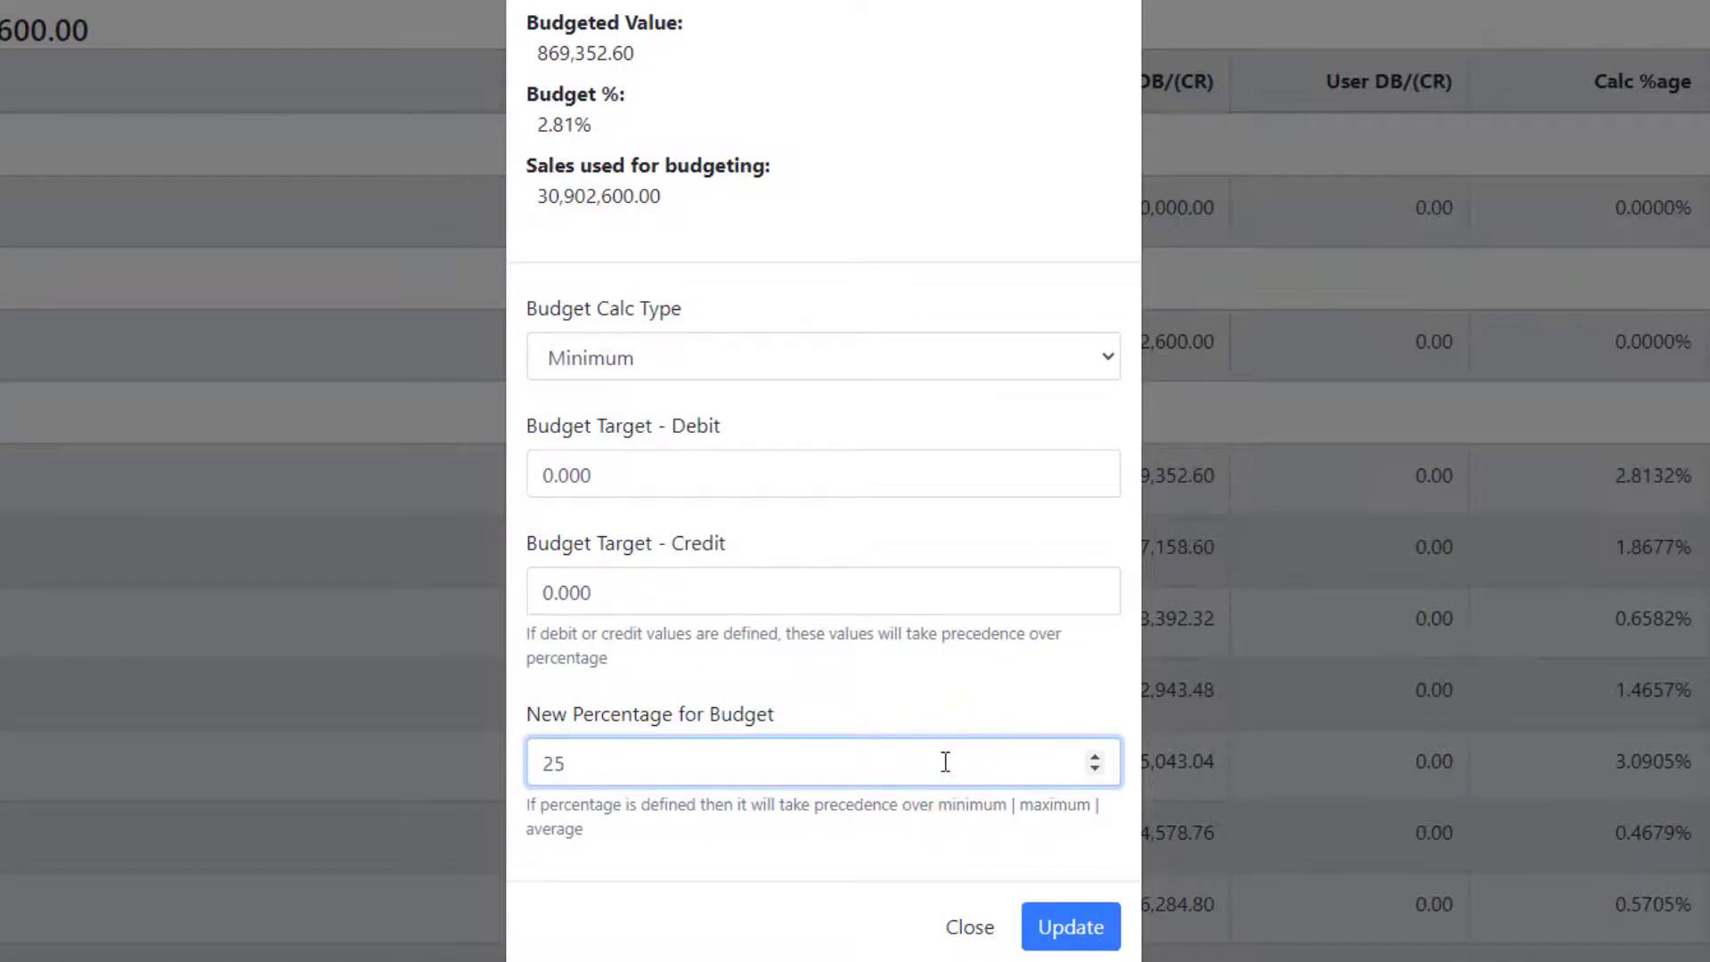
left_click(1066, 926)
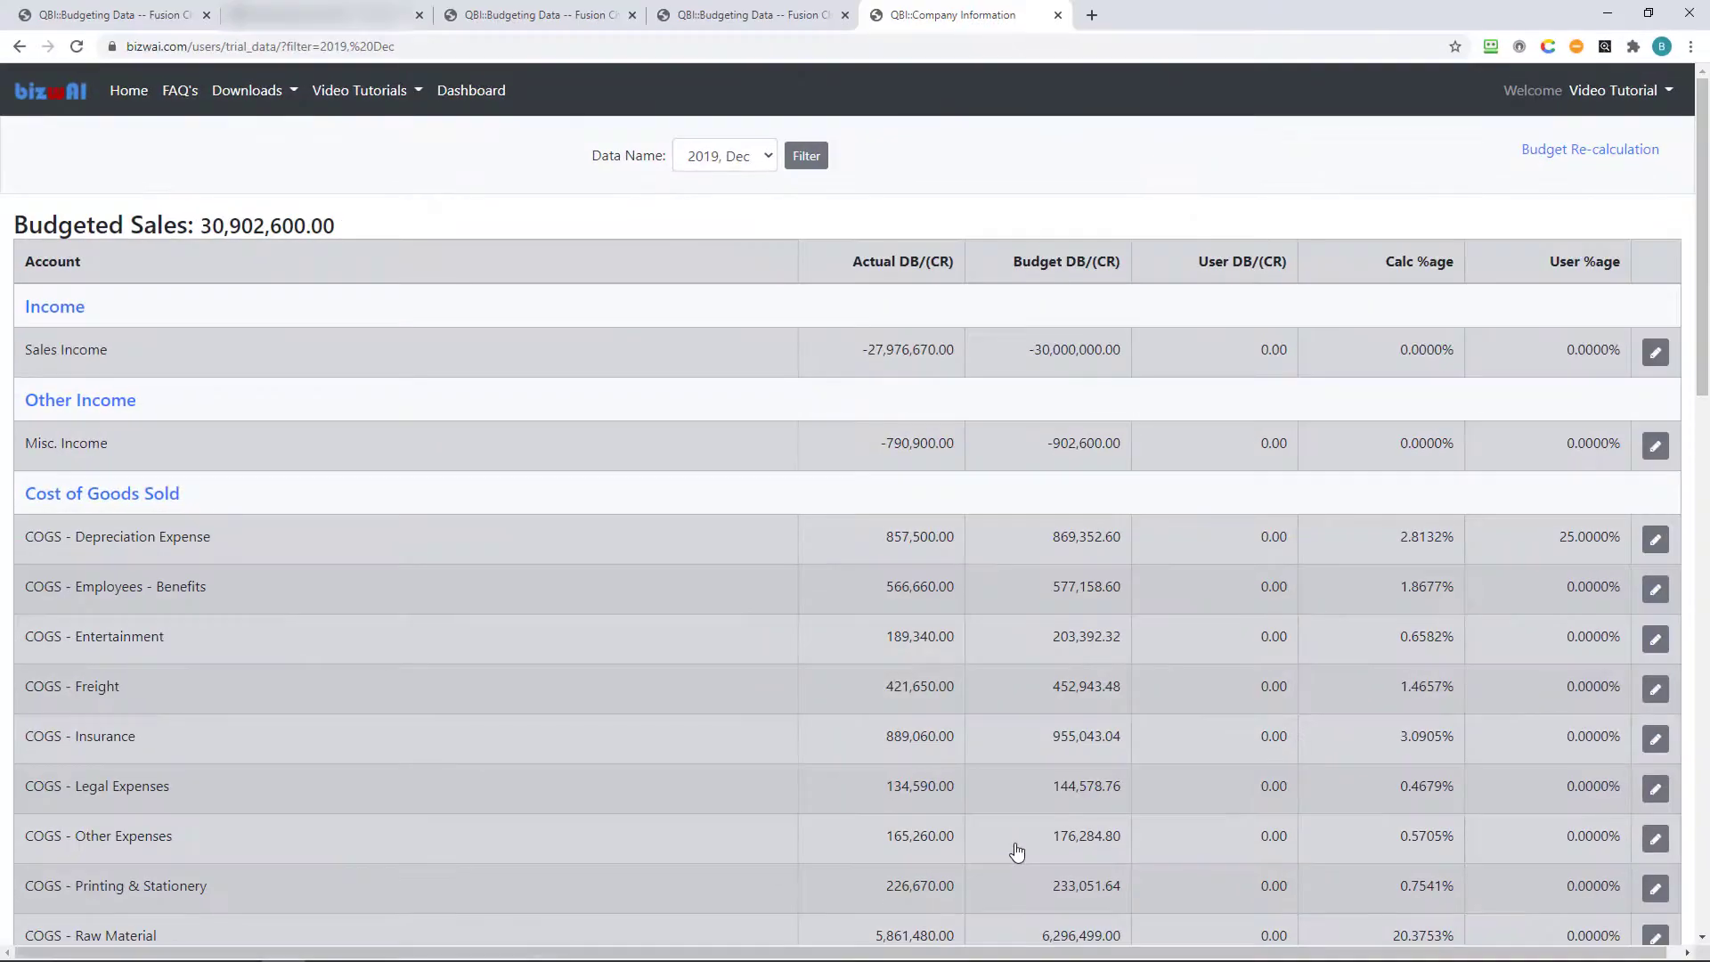
left_click(1568, 155)
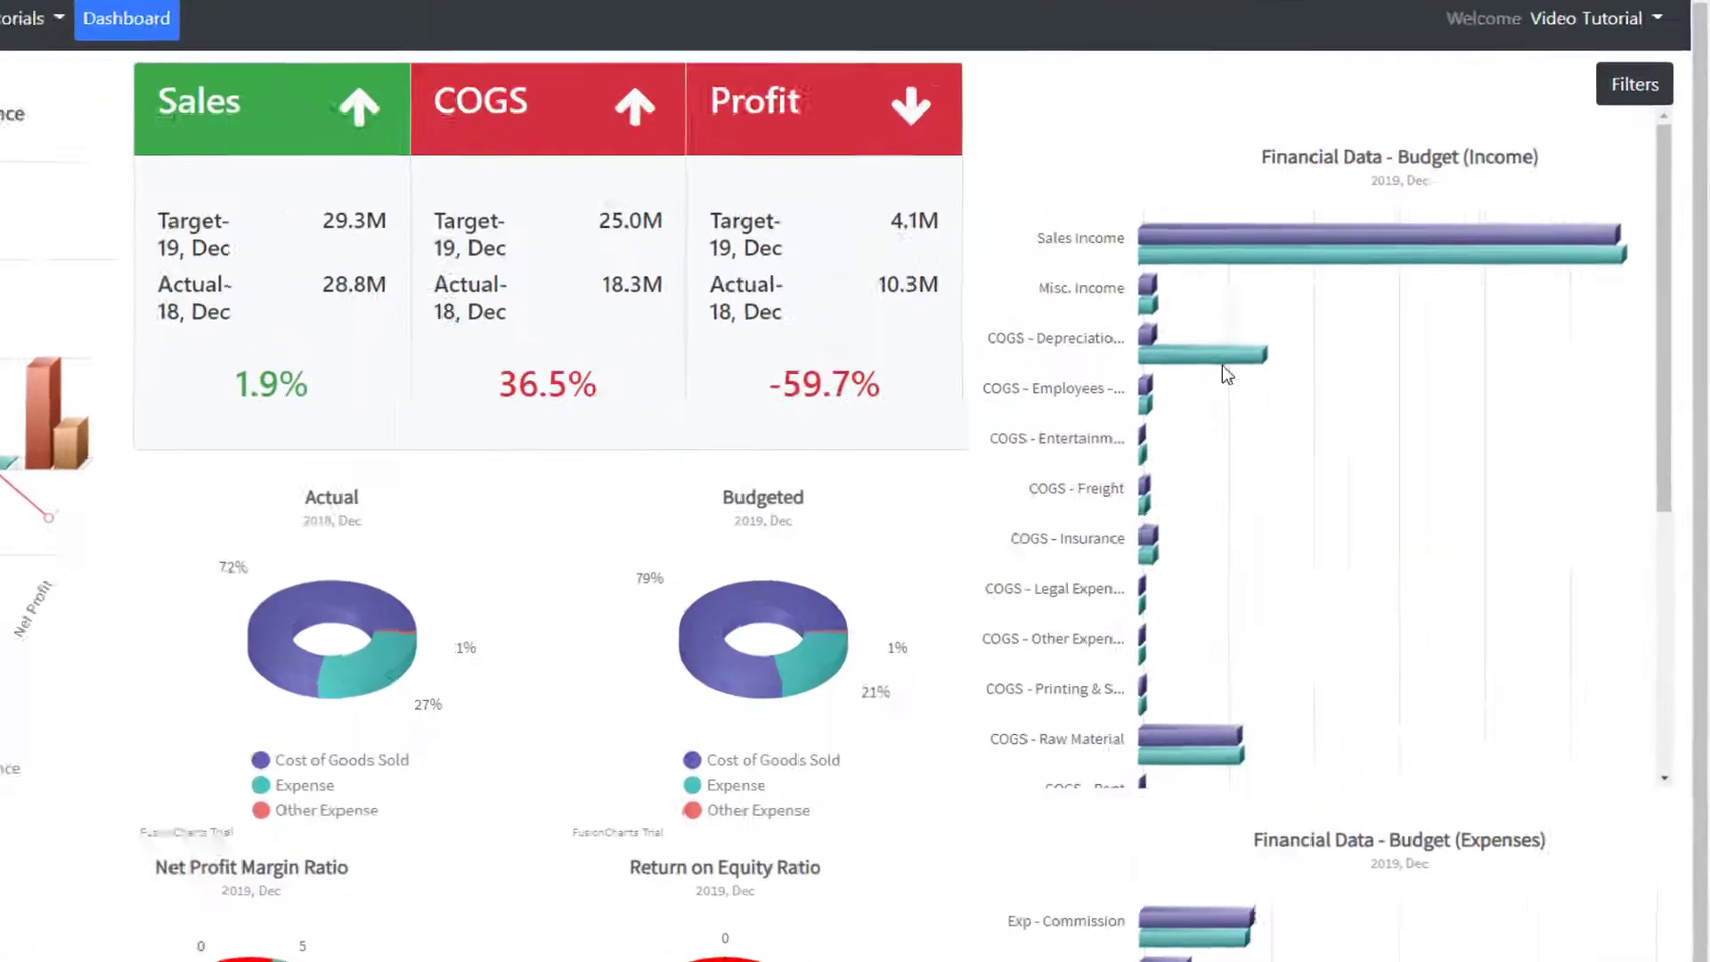
Open the budget table behind the COGS - Depreciation bar, budgeted at 7,326,230.04 with 25%.
mouse_move(1223, 368)
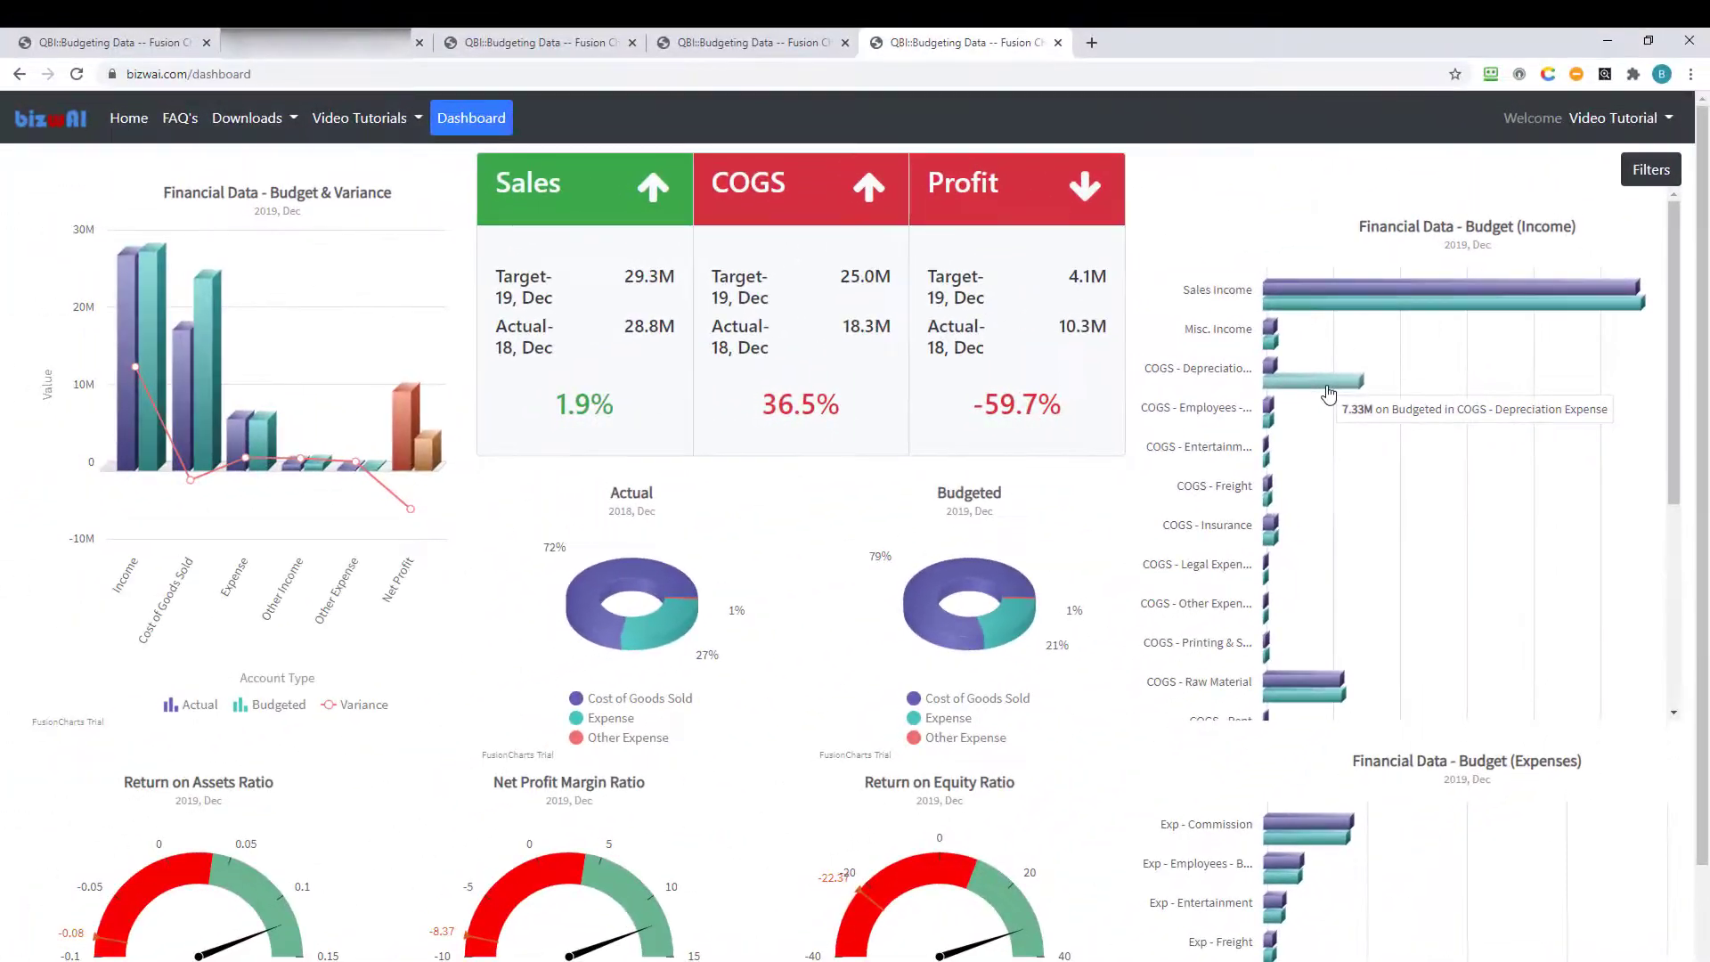
left_click(1327, 385)
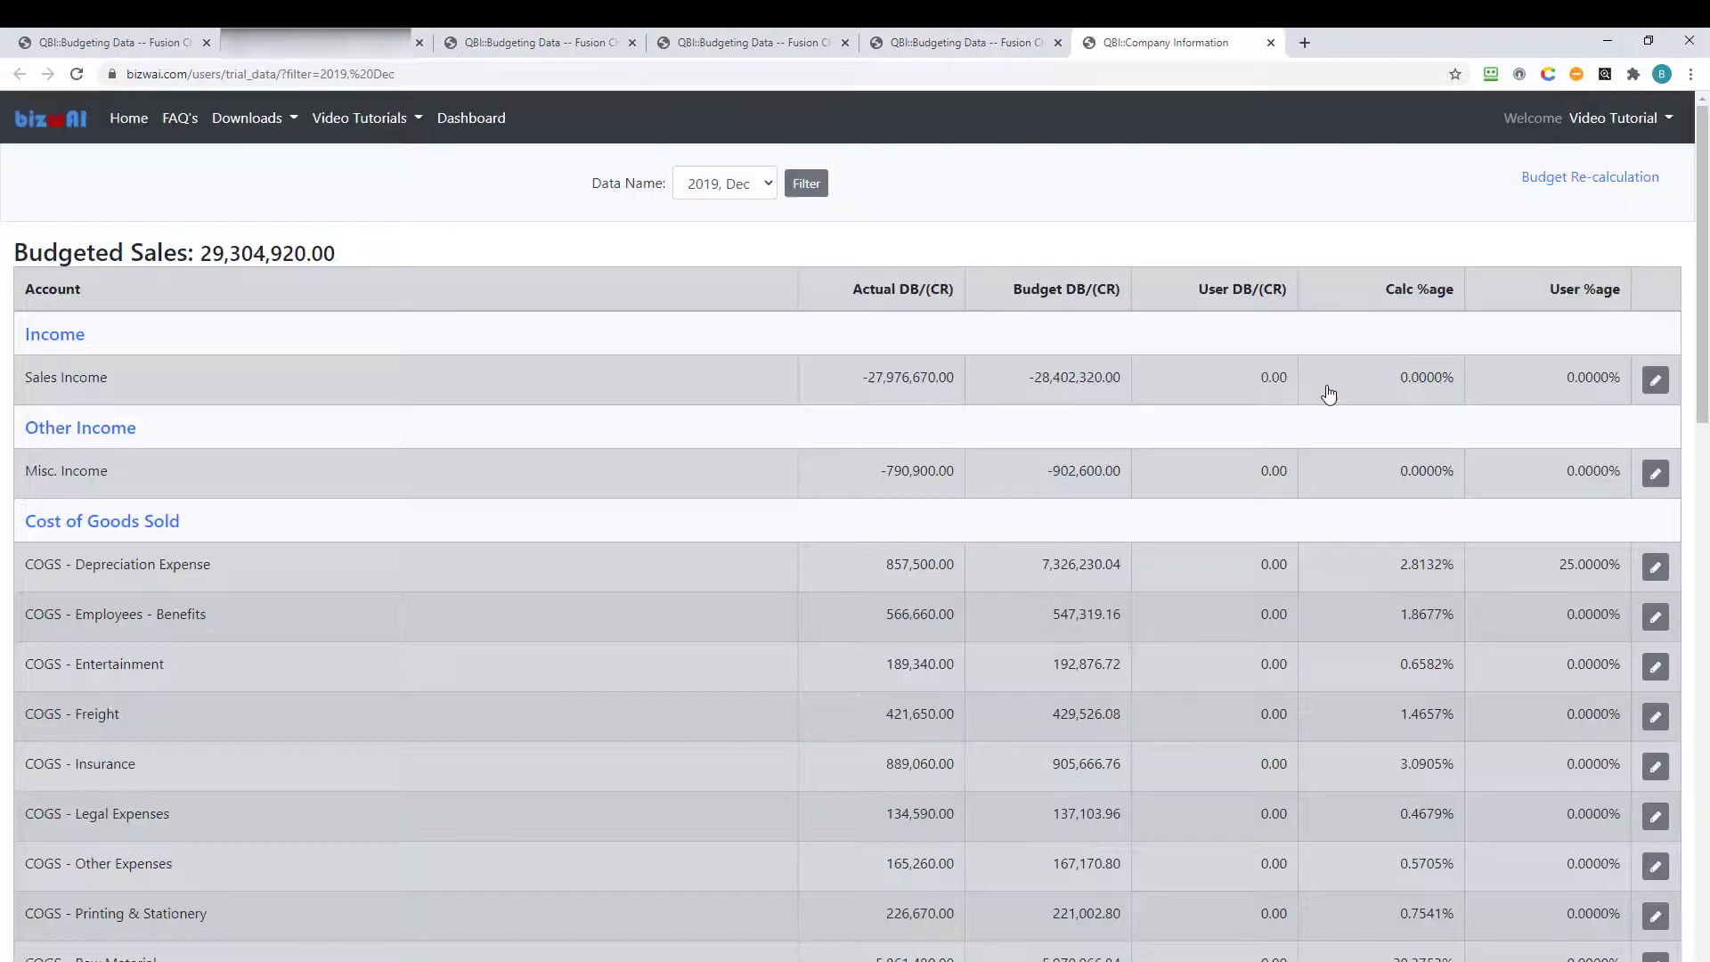
Enter 1000000 as COGS - Depreciation Expense's Budget Target - Debit and update it.
left_click(1655, 568)
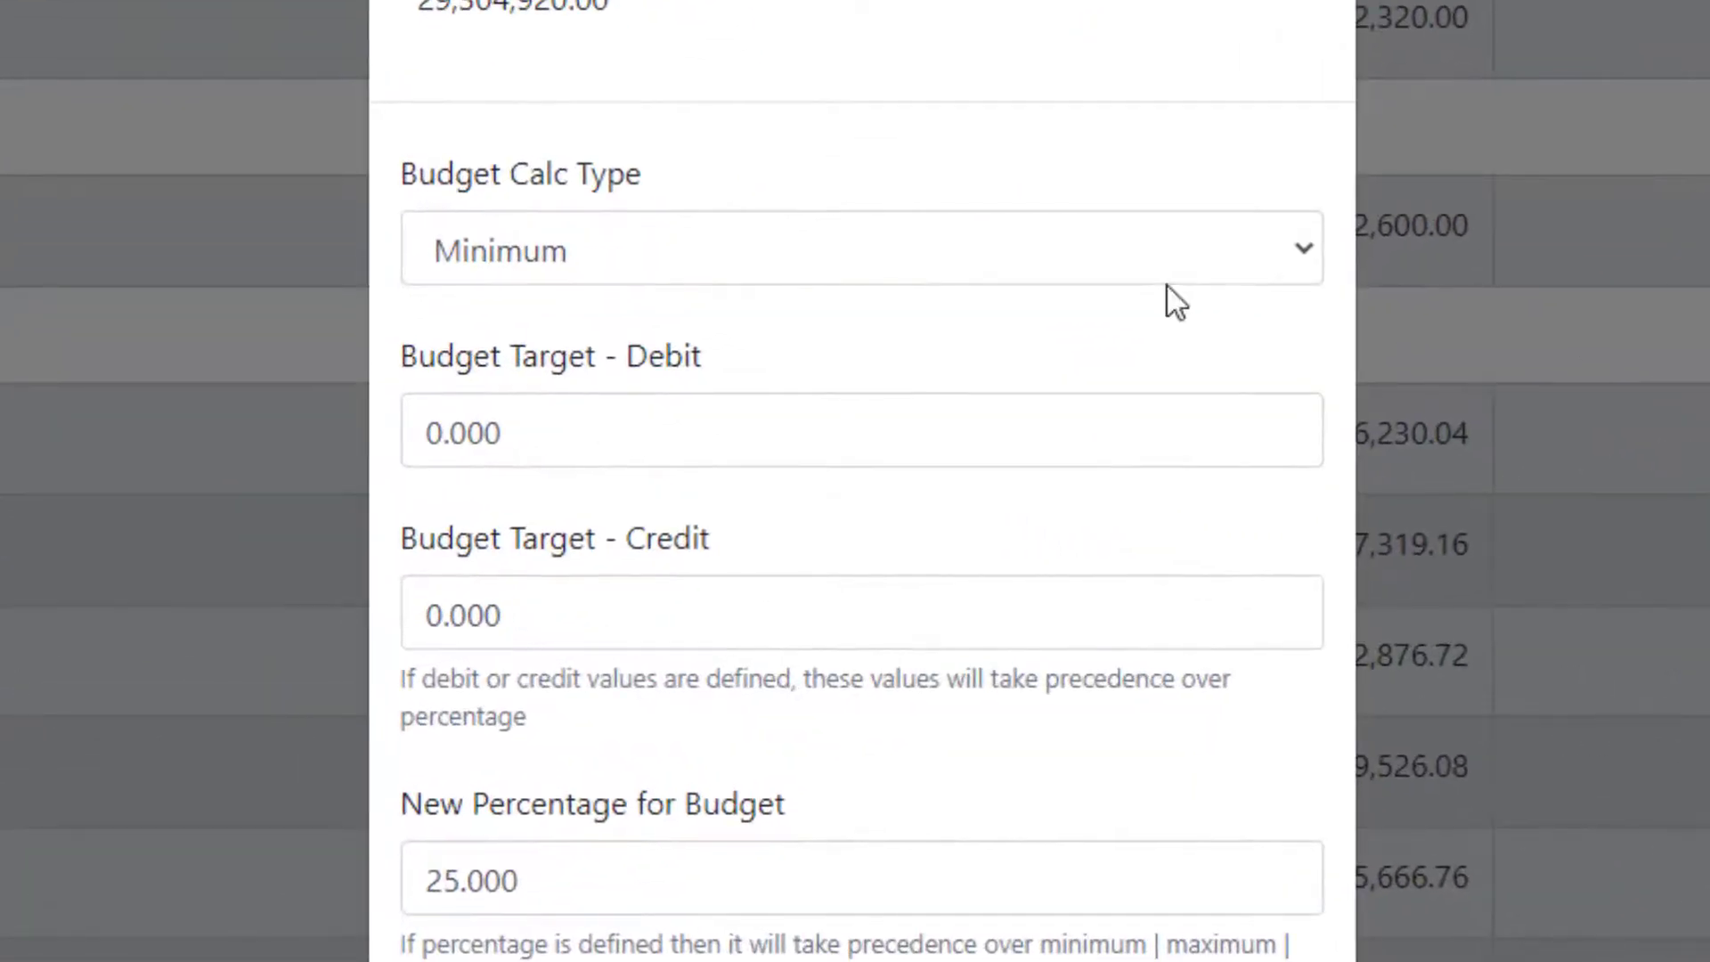
left_click(955, 431)
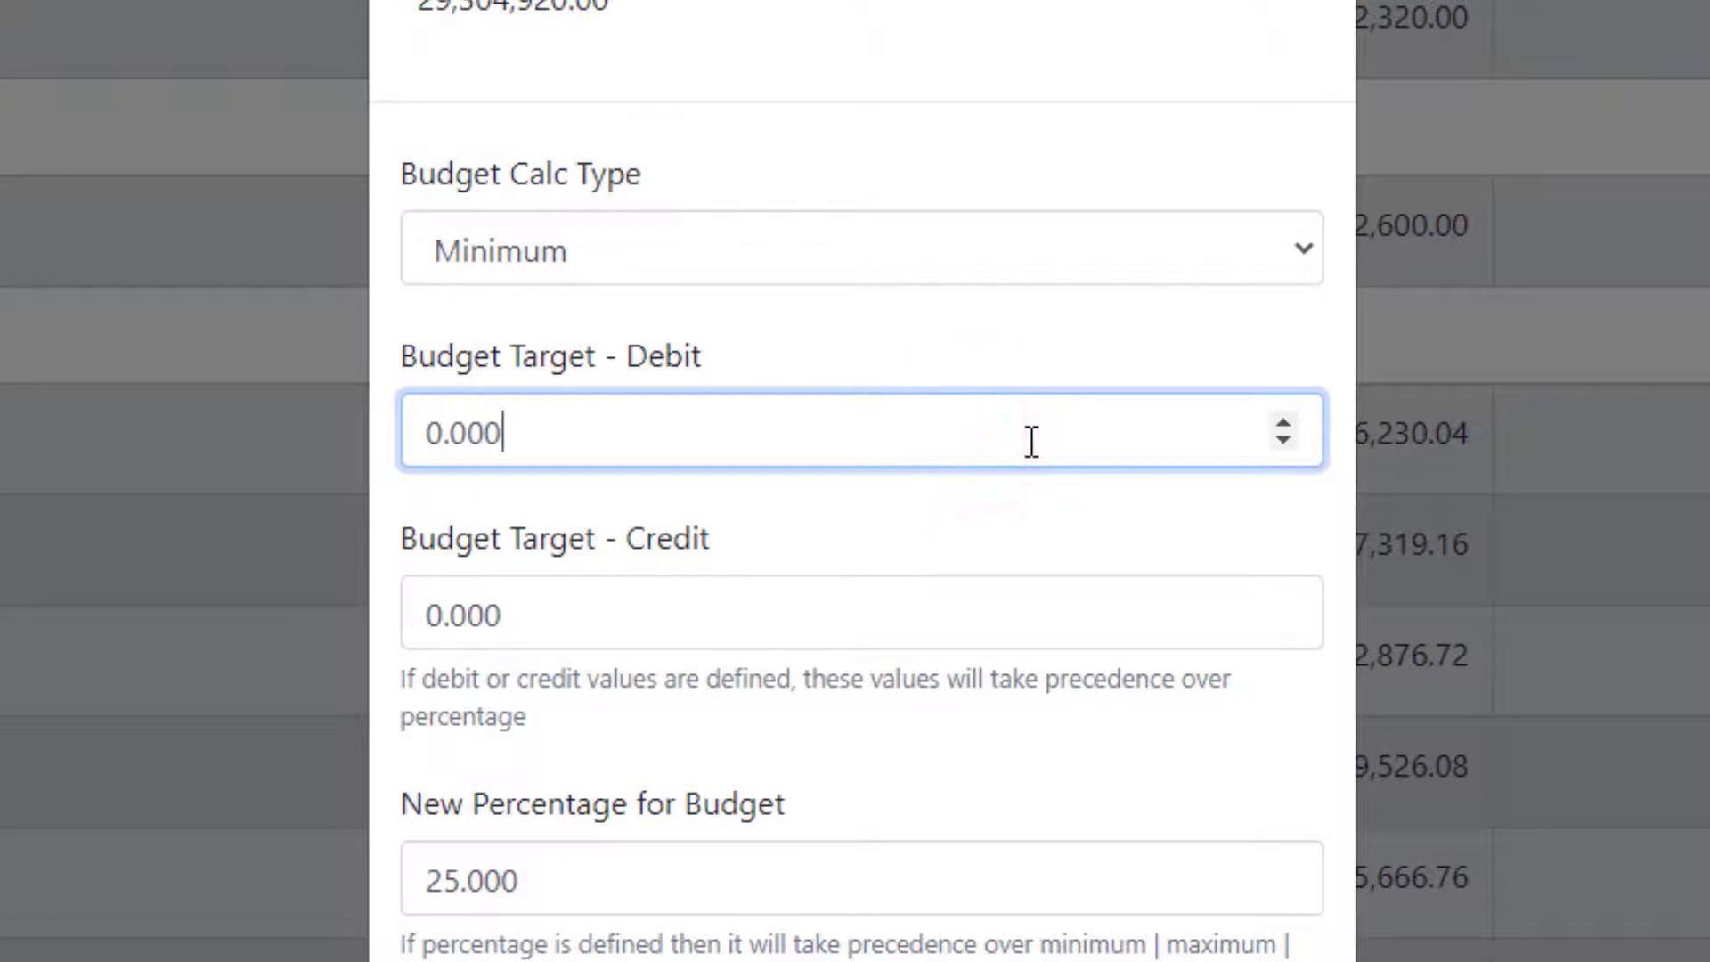
key("ctrl+a")
type("1000000")
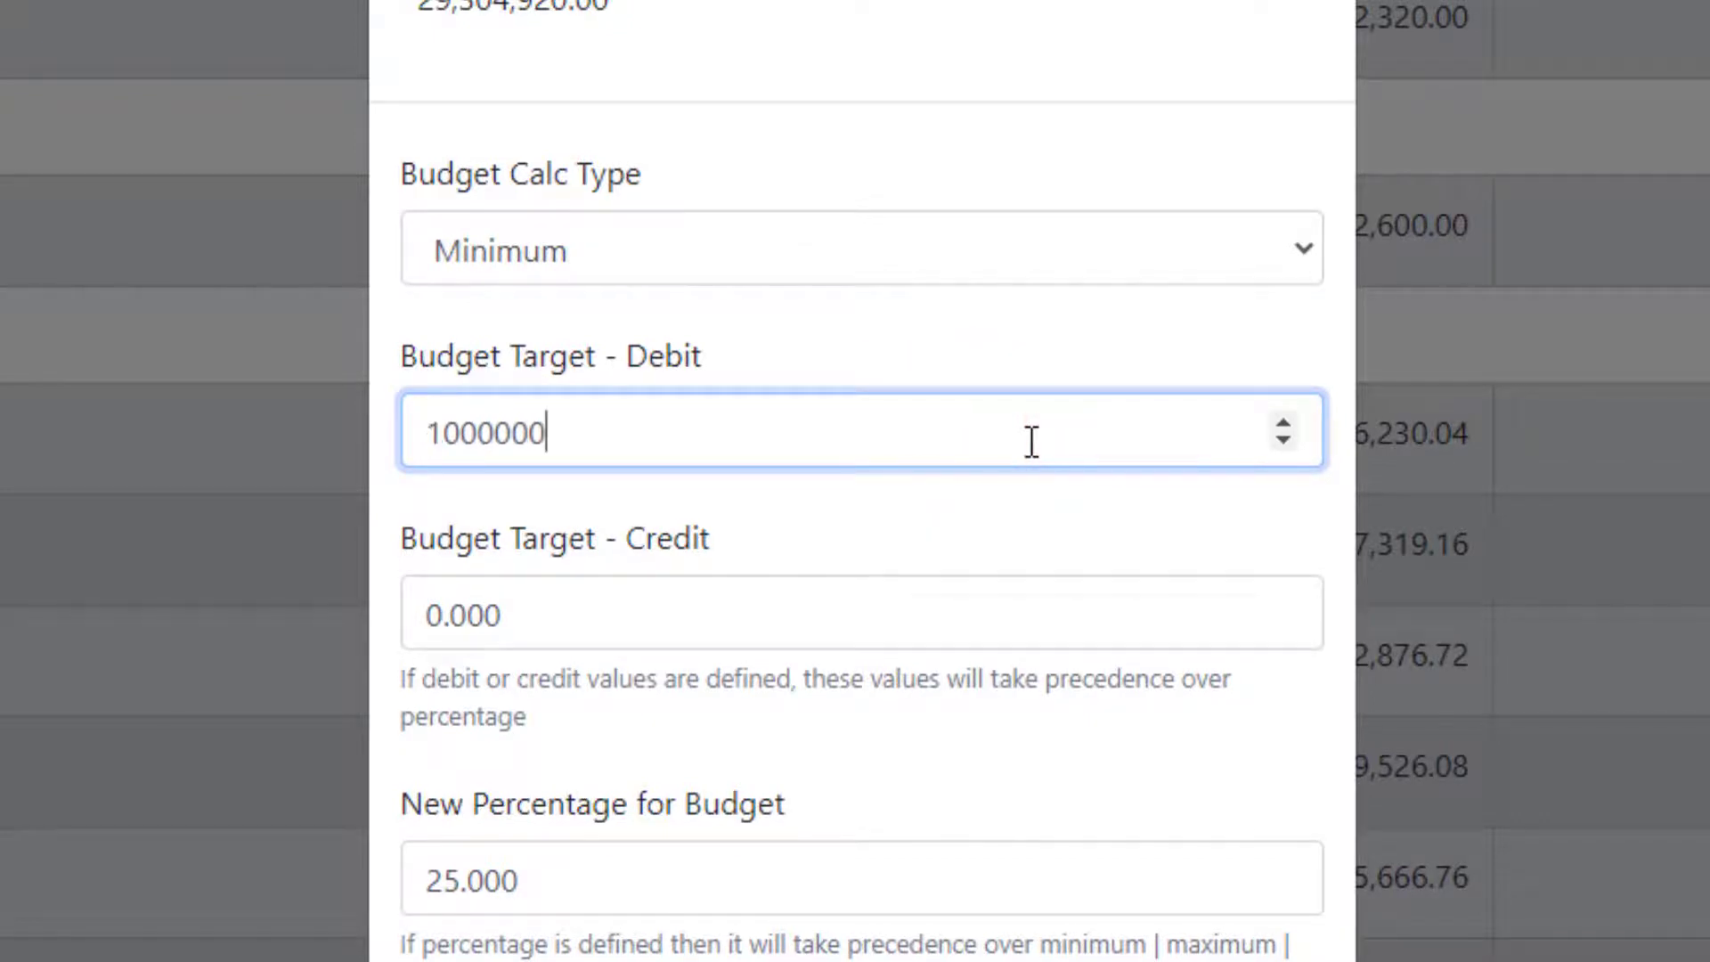
left_click(1212, 806)
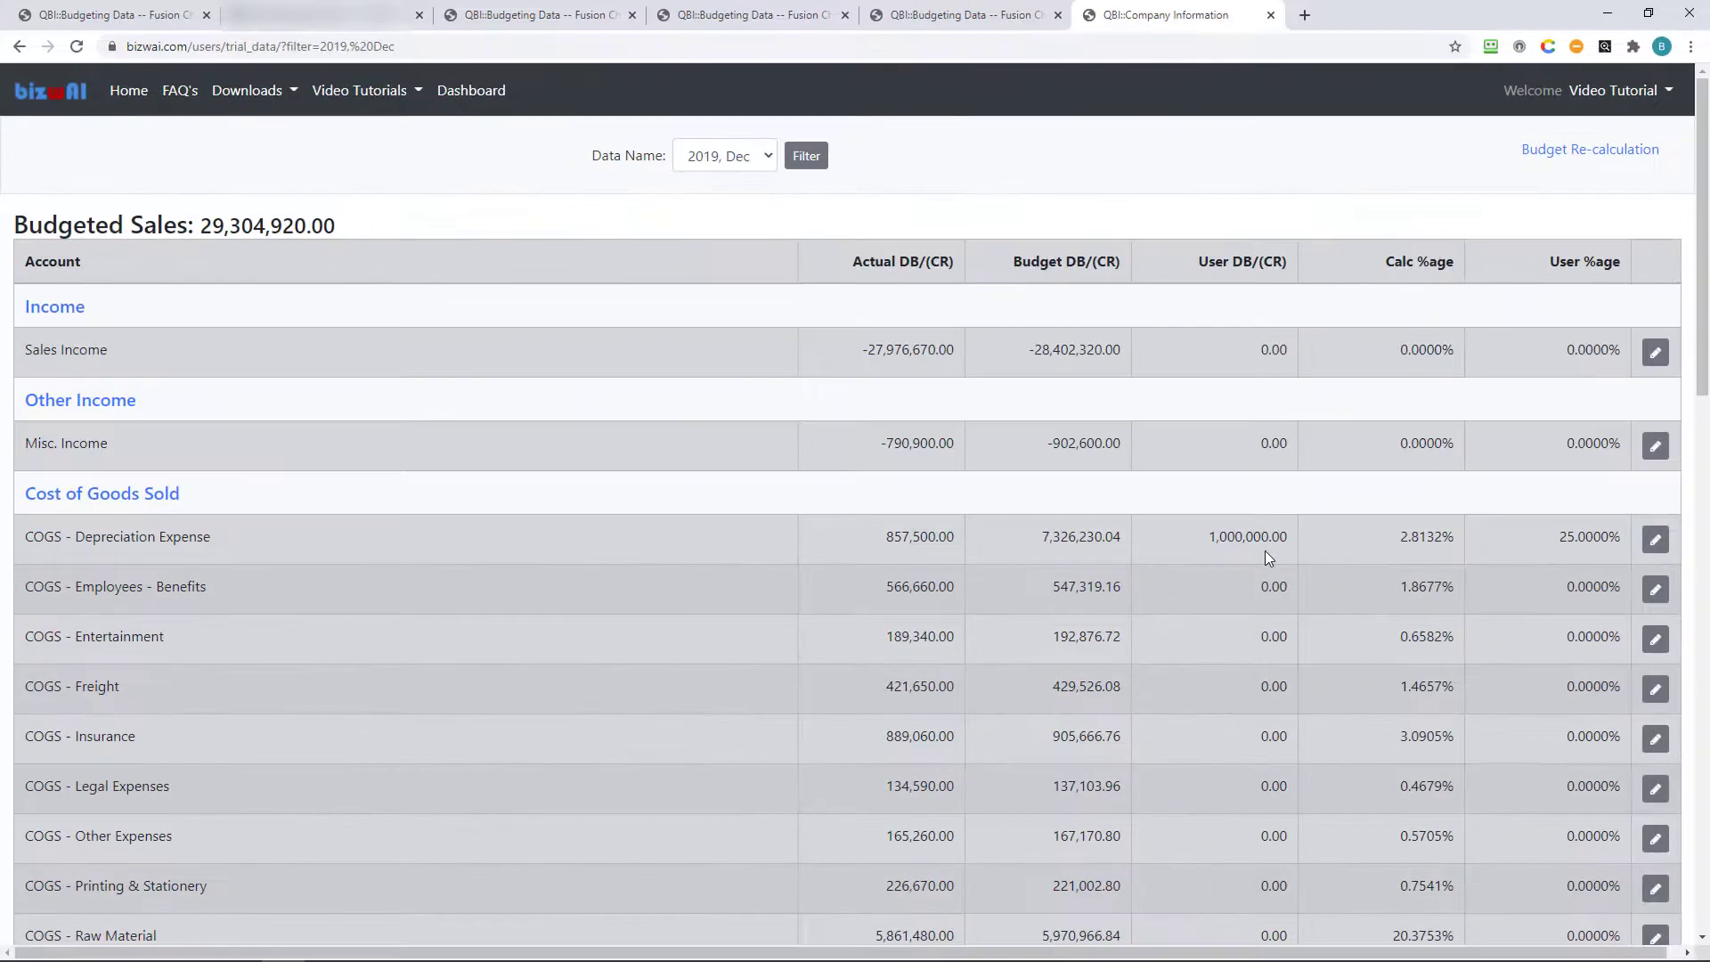
Run Budget Re-calculation and check the 1M COGS - Depreciation bar in the Financial Data chart.
left_click(1623, 158)
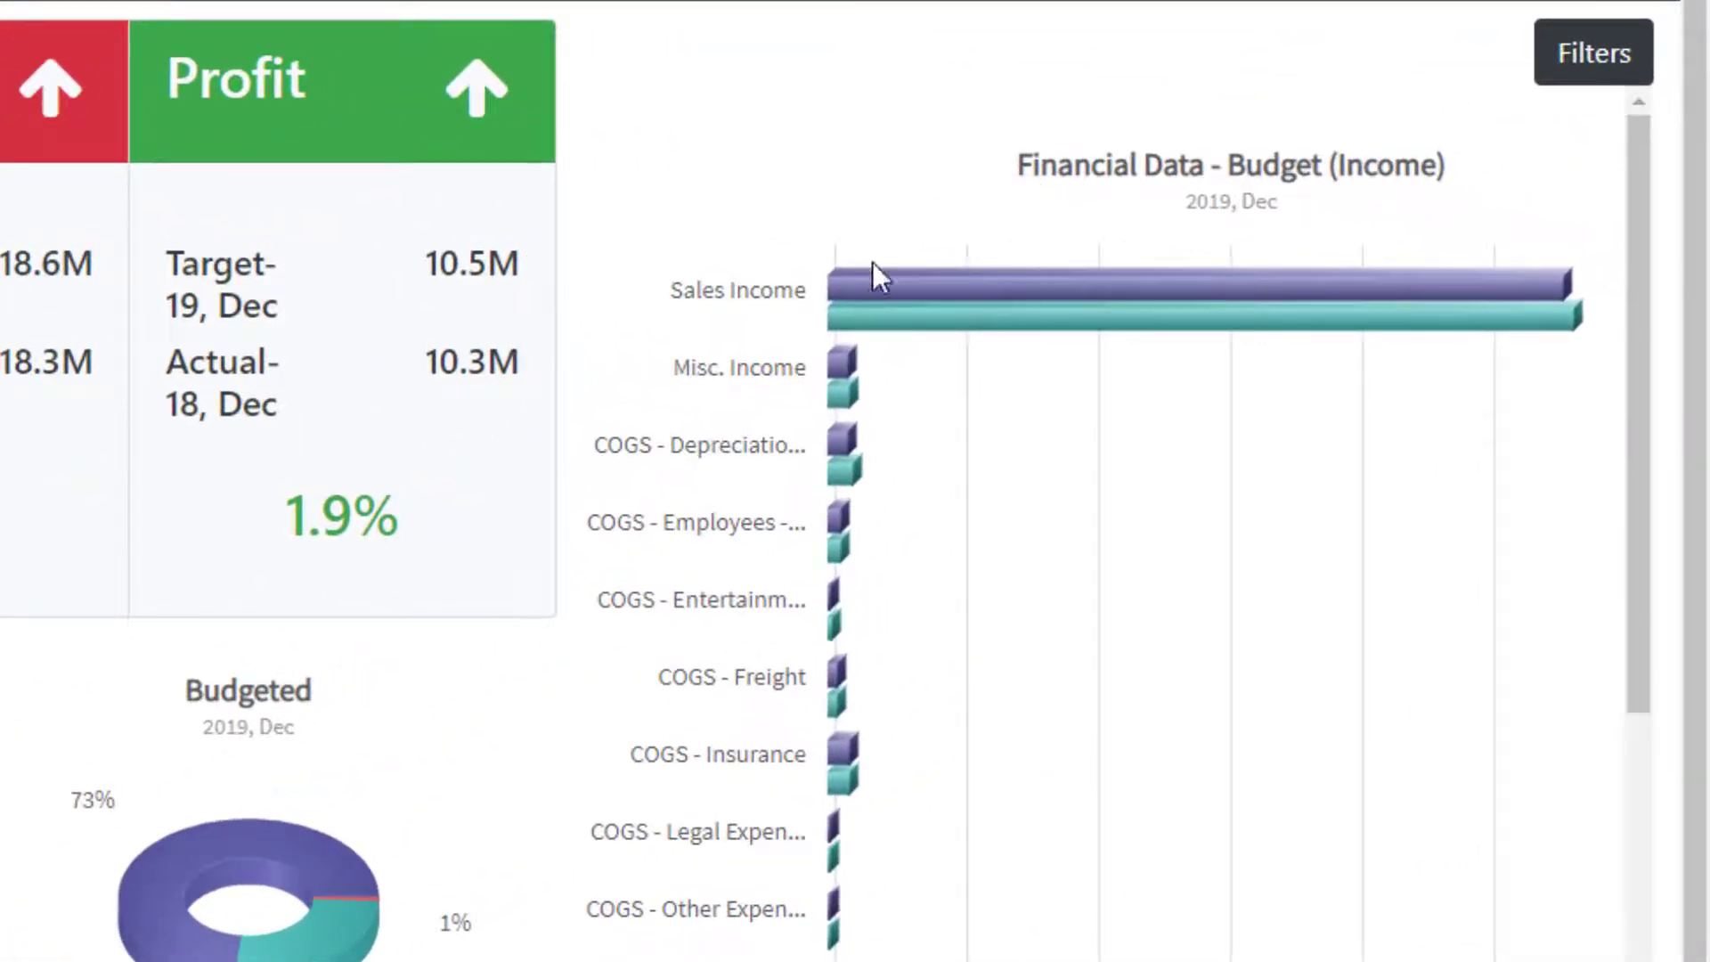
mouse_move(847, 470)
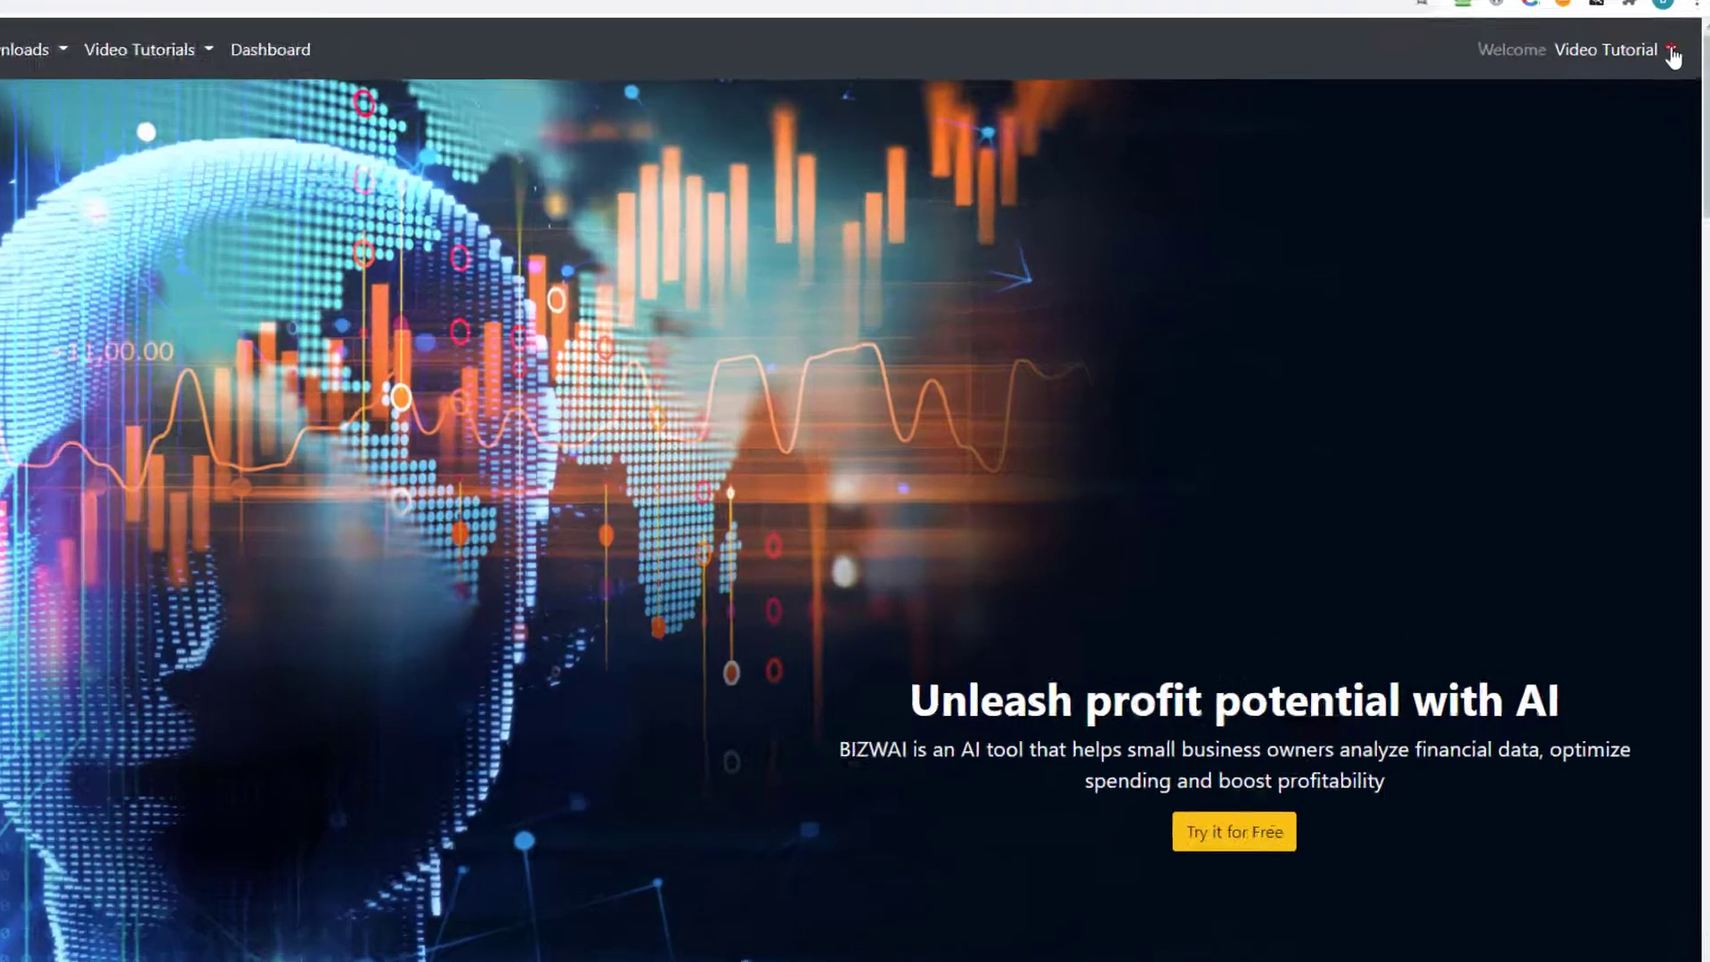
Go to Manage Budget Processing from the Video Tutorial account dropdown.
left_click(1665, 90)
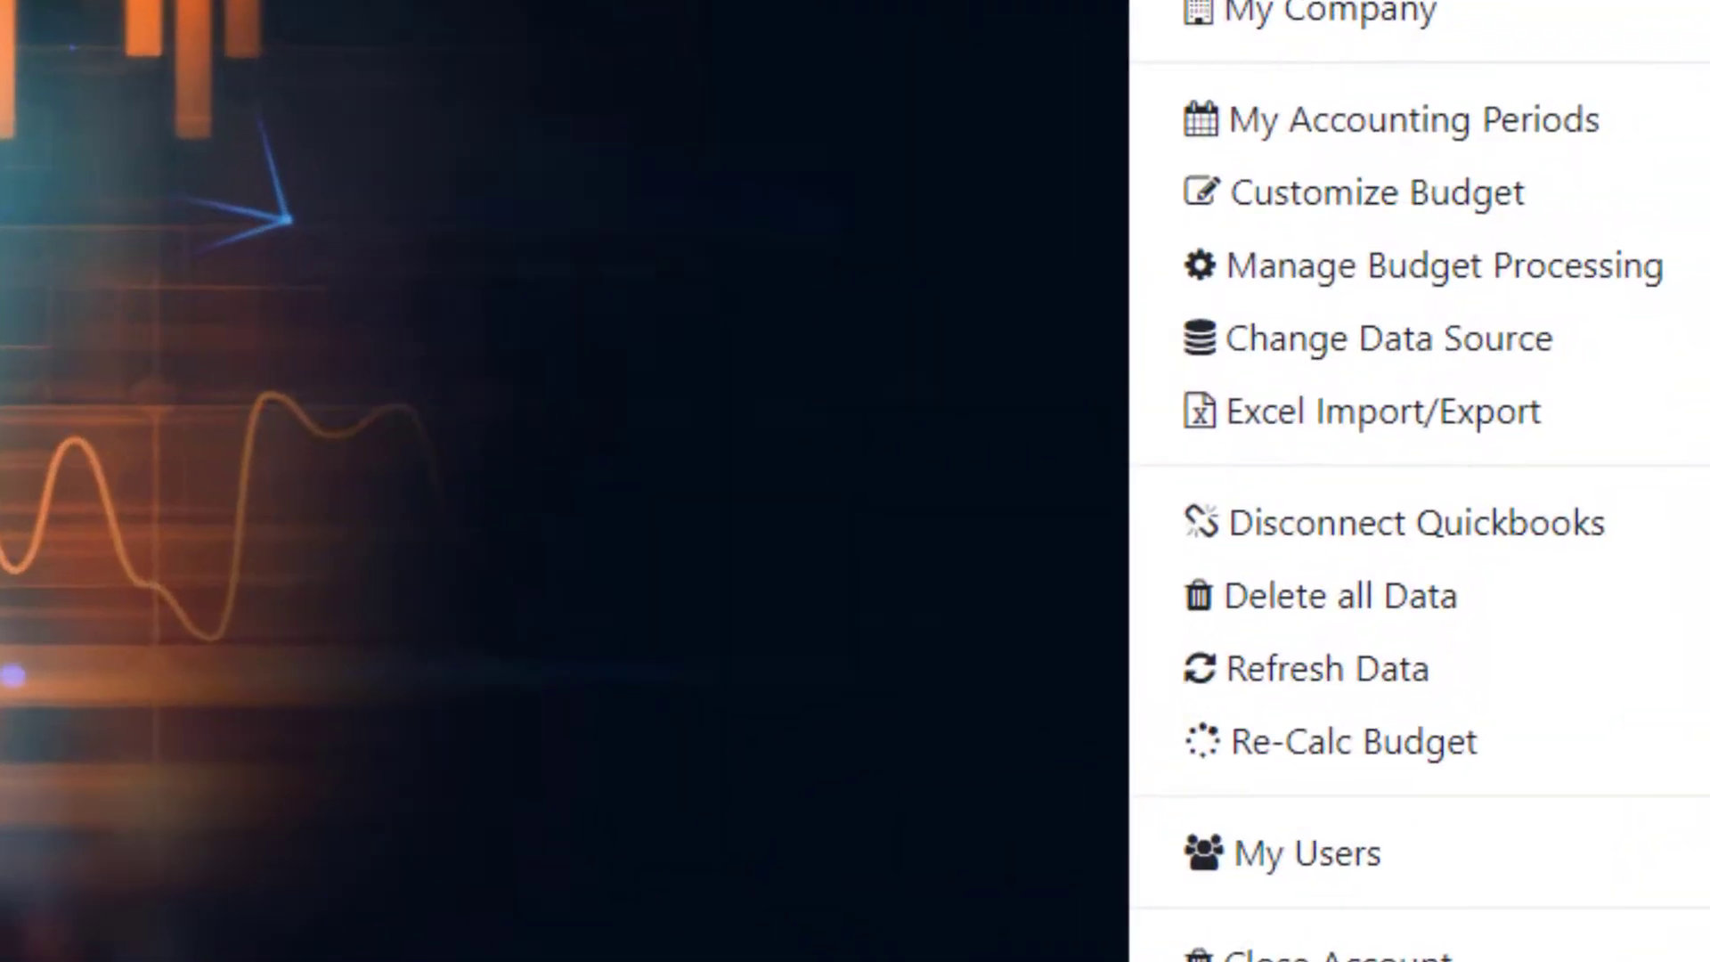
left_click(1679, 301)
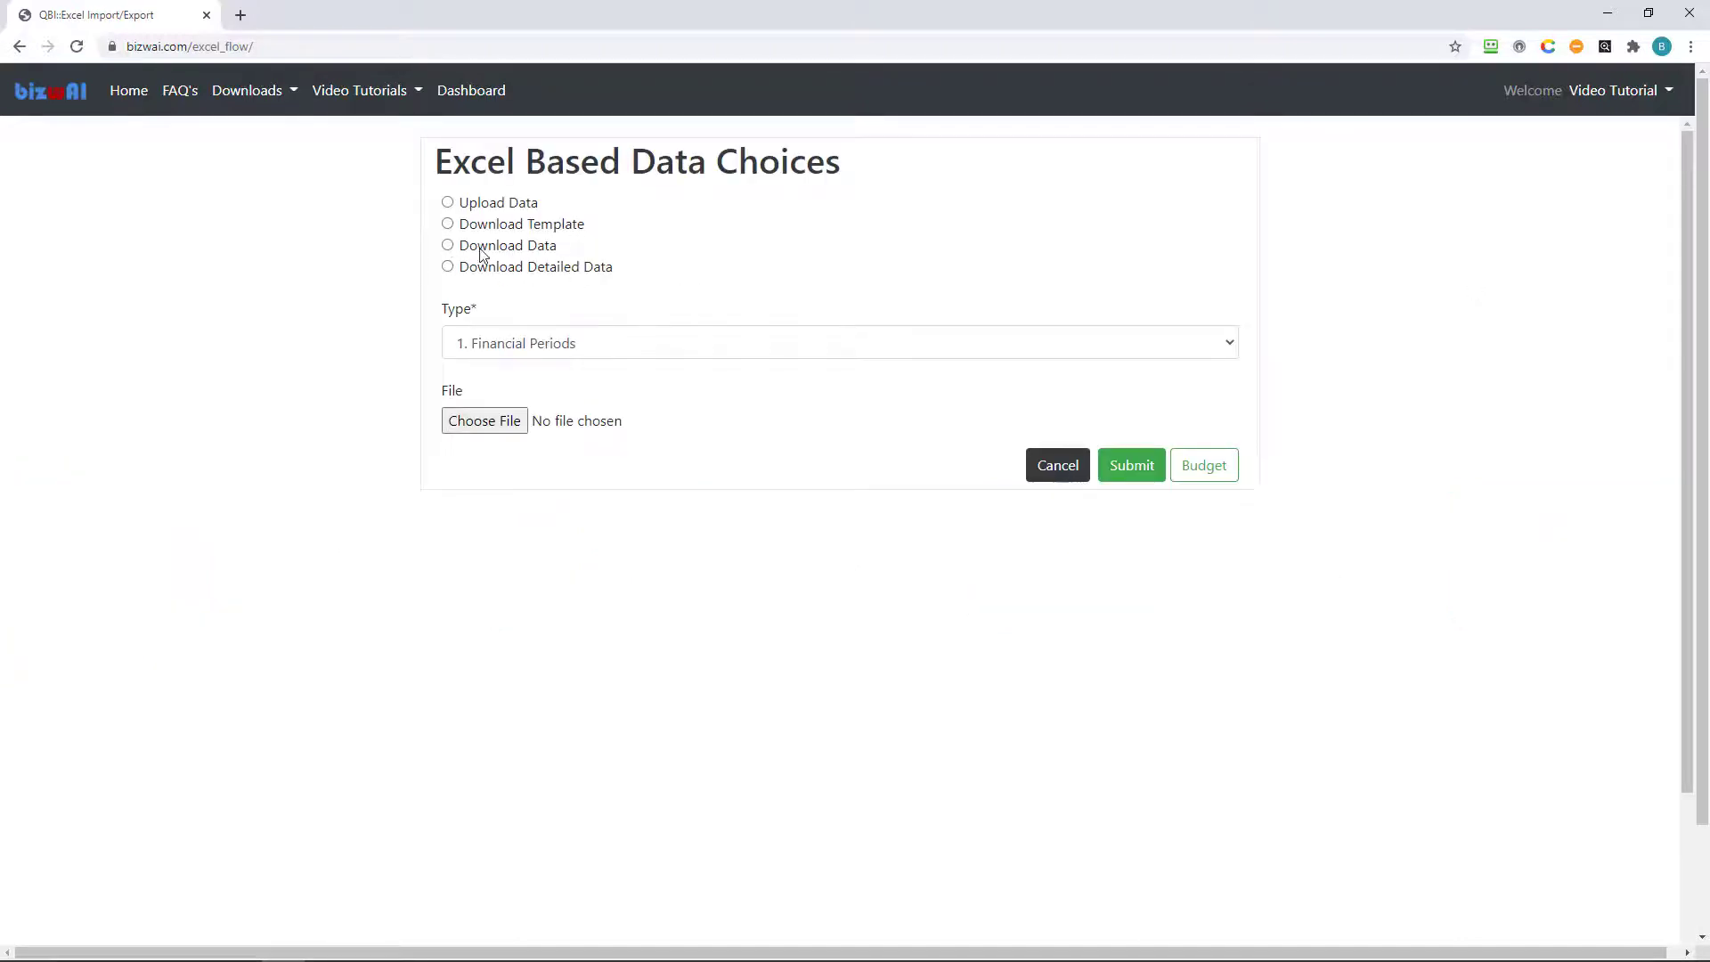
Download the 1. Financial Periods data and open the spreadsheet in Excel.
left_click(448, 245)
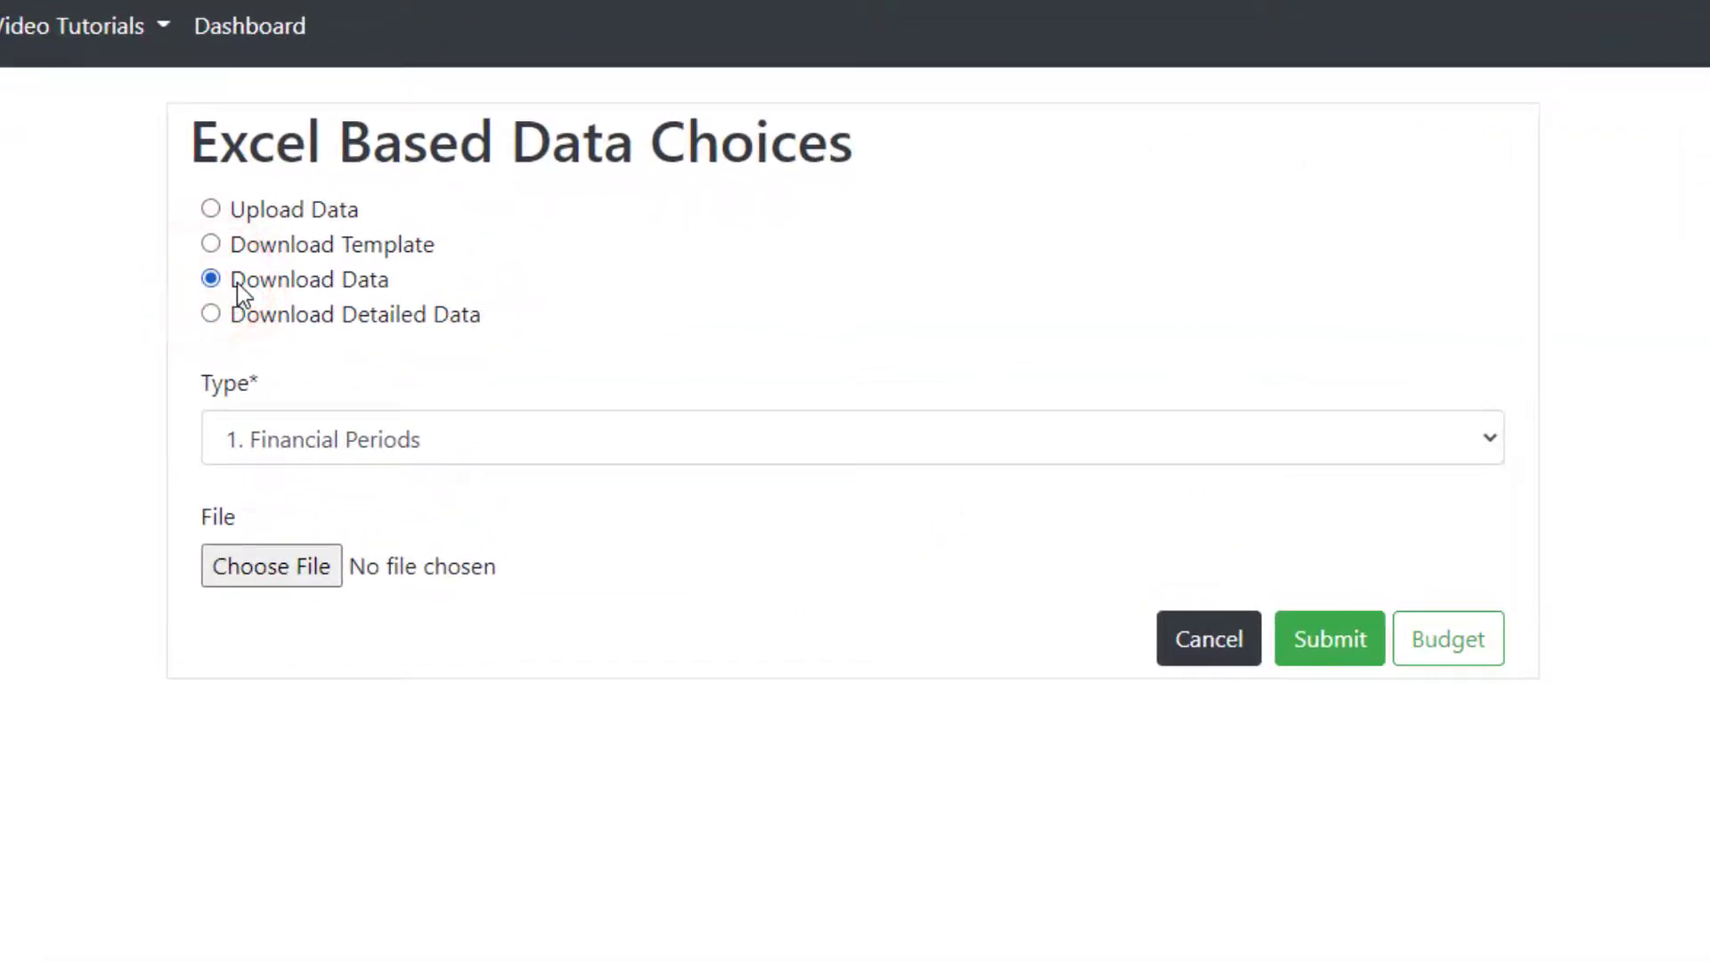
left_click(1468, 436)
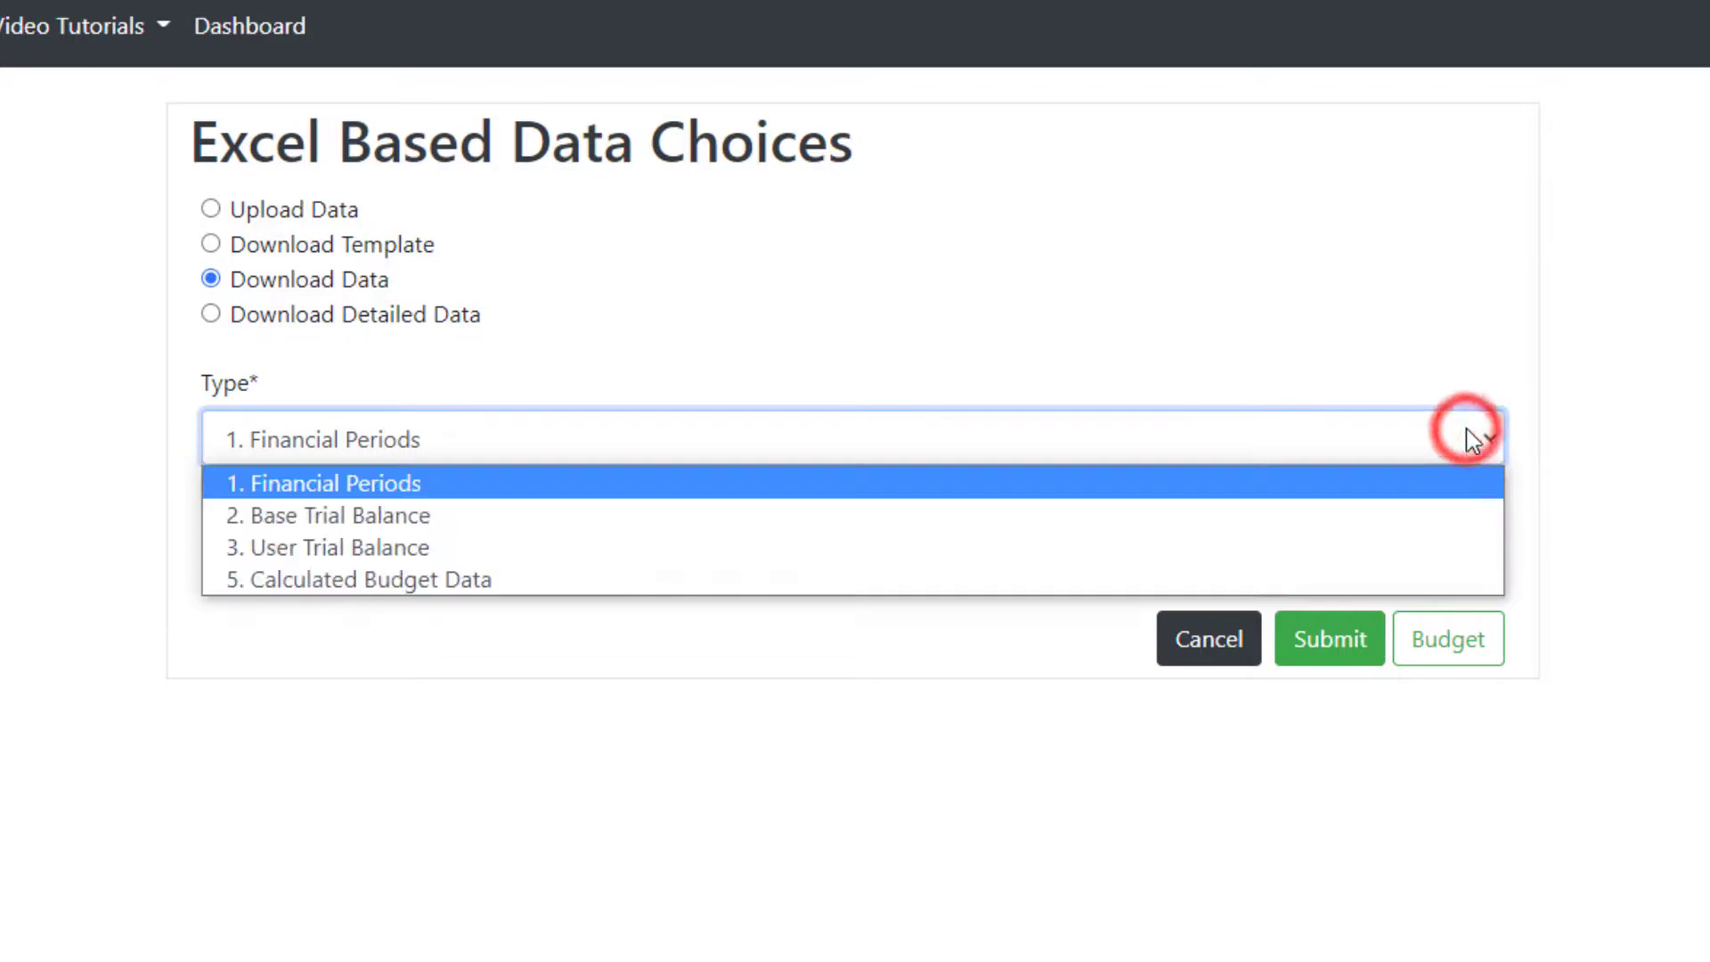
left_click(1466, 431)
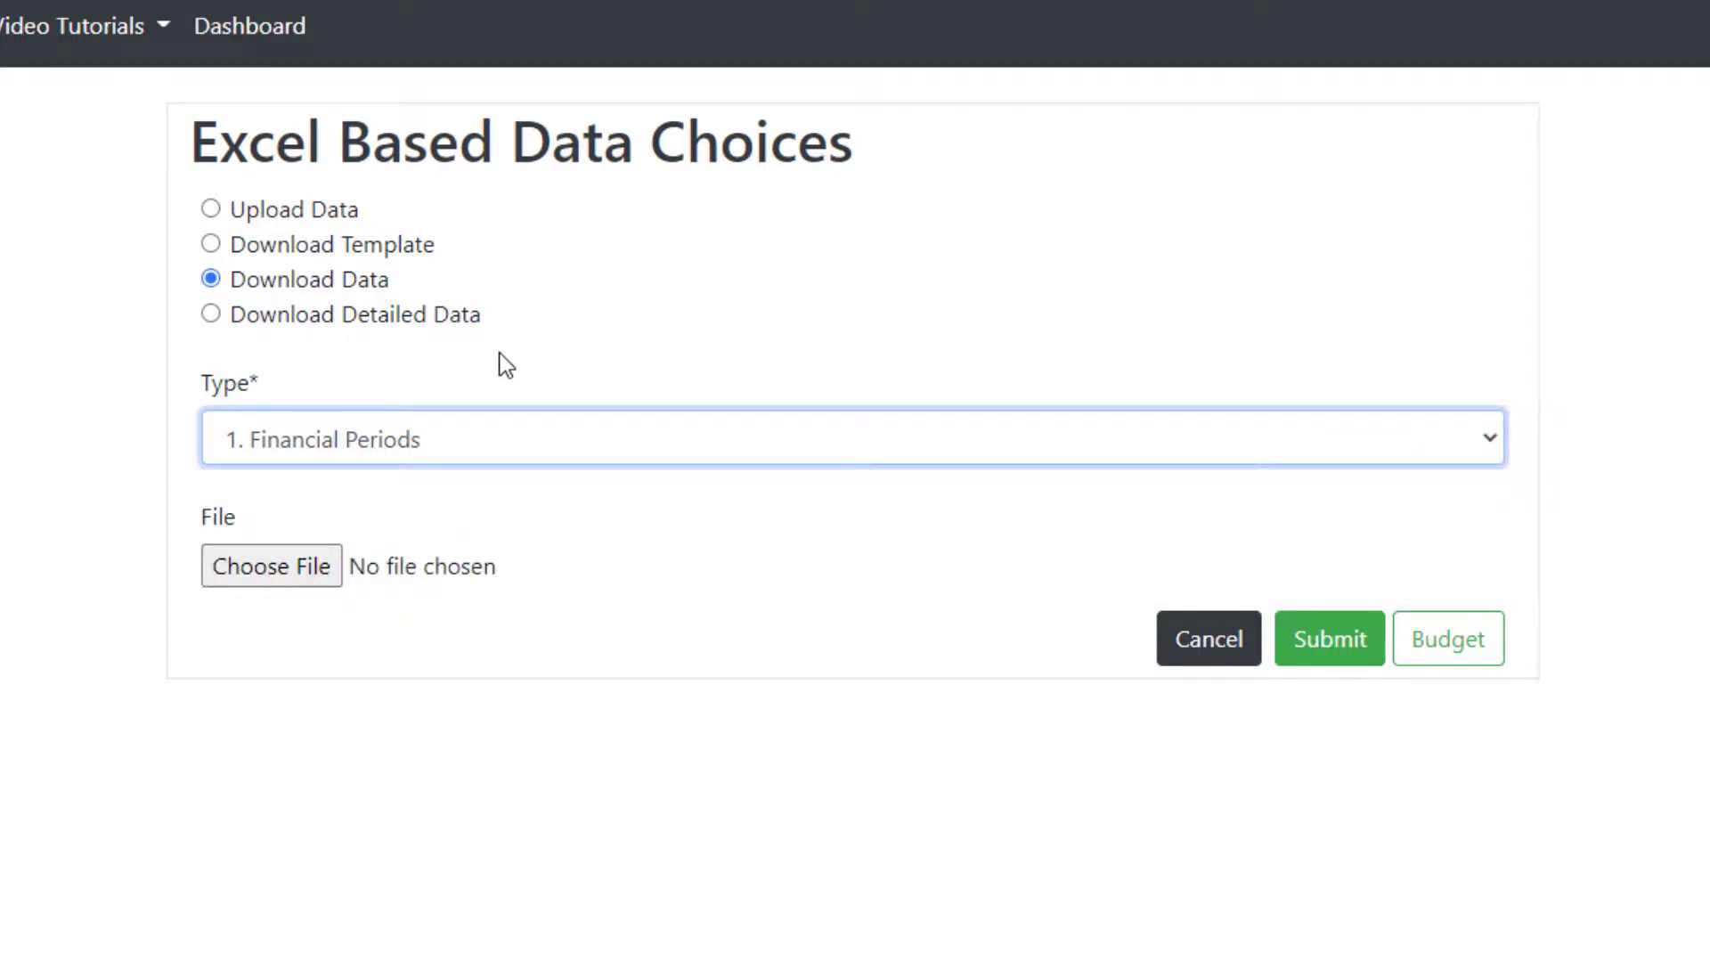
left_click(211, 407)
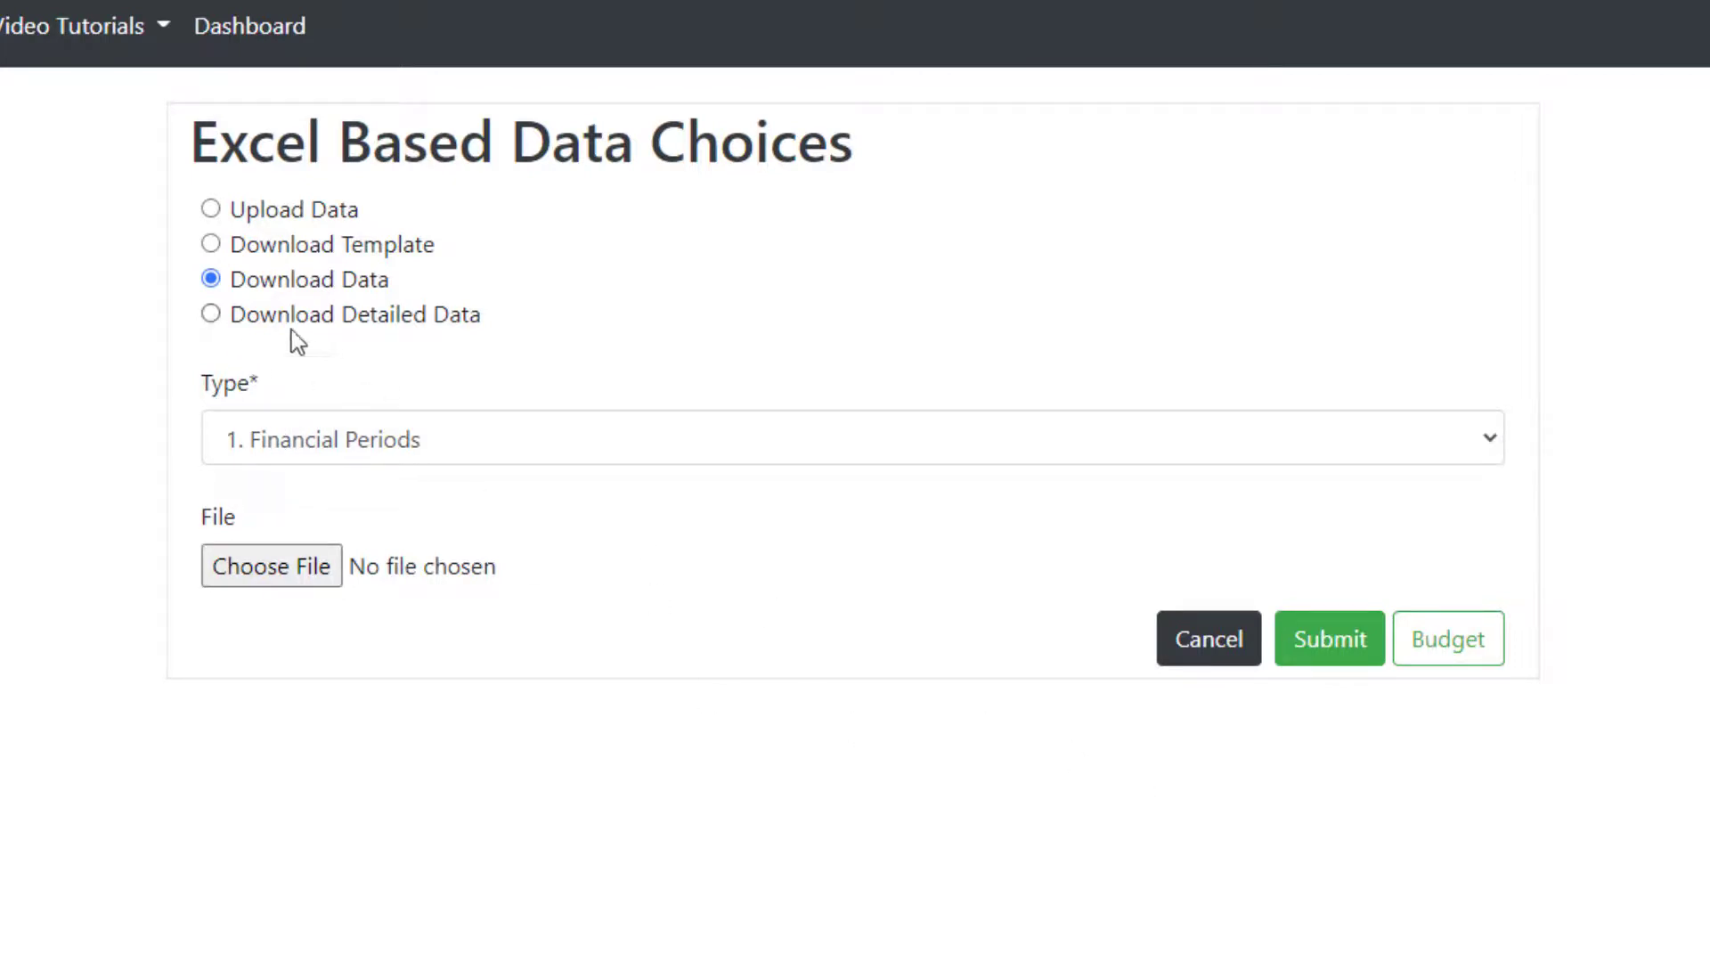
left_click(1349, 659)
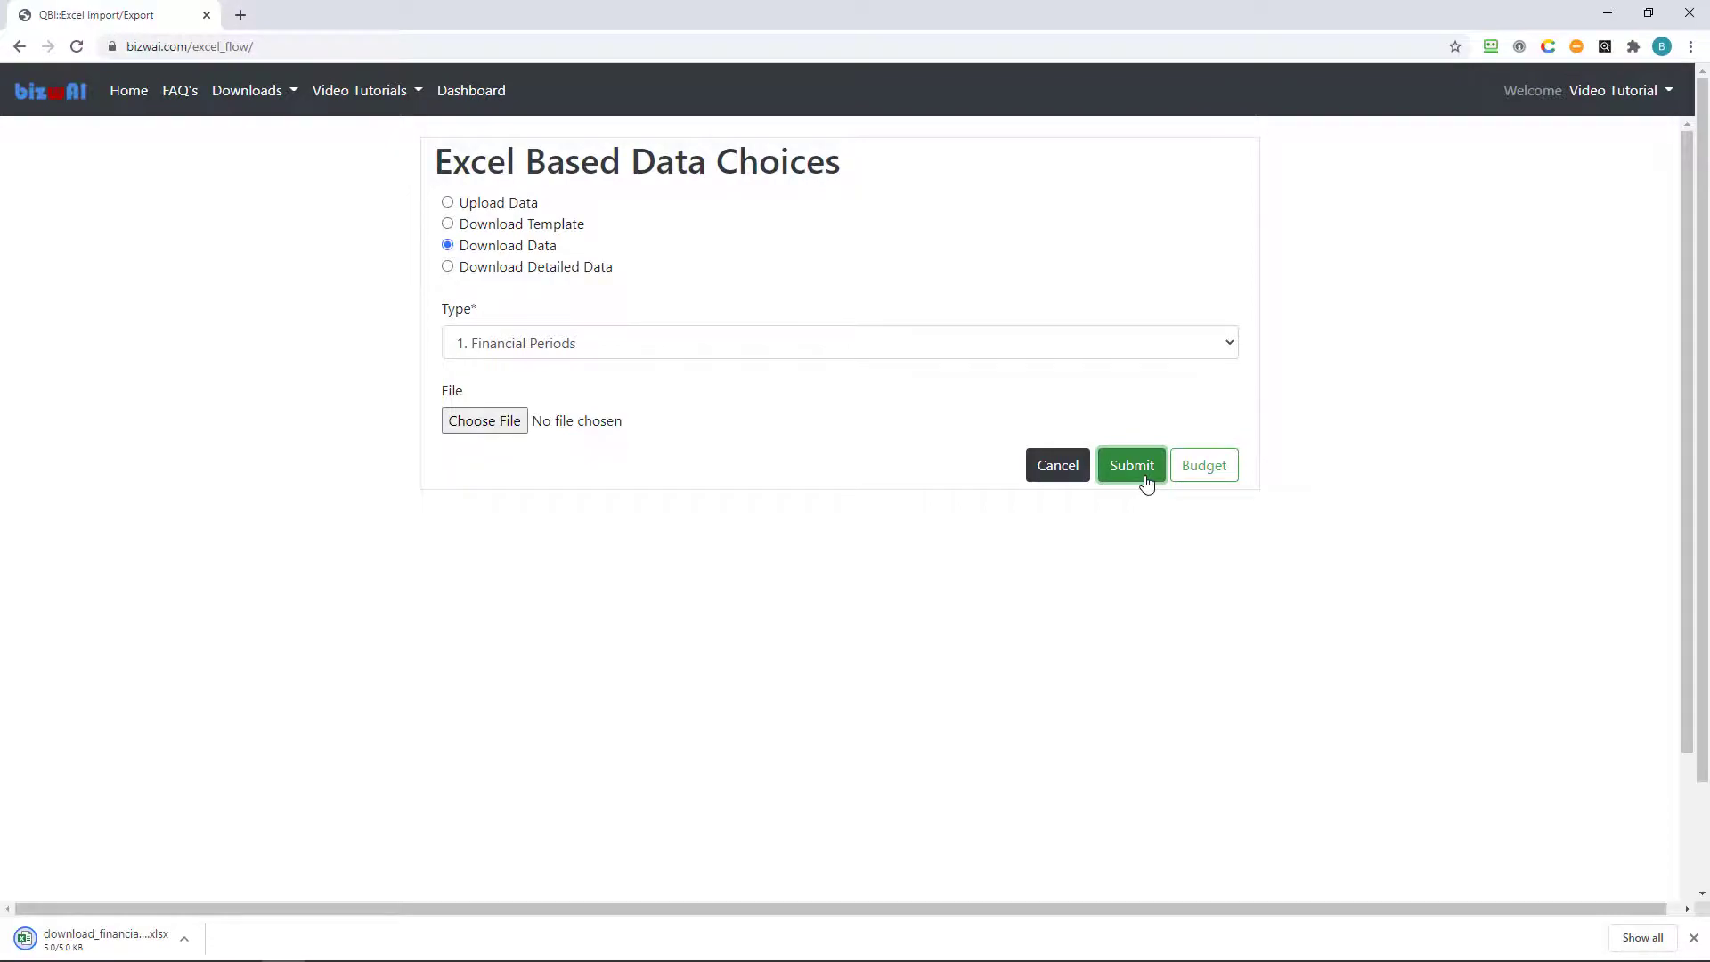
left_click(84, 935)
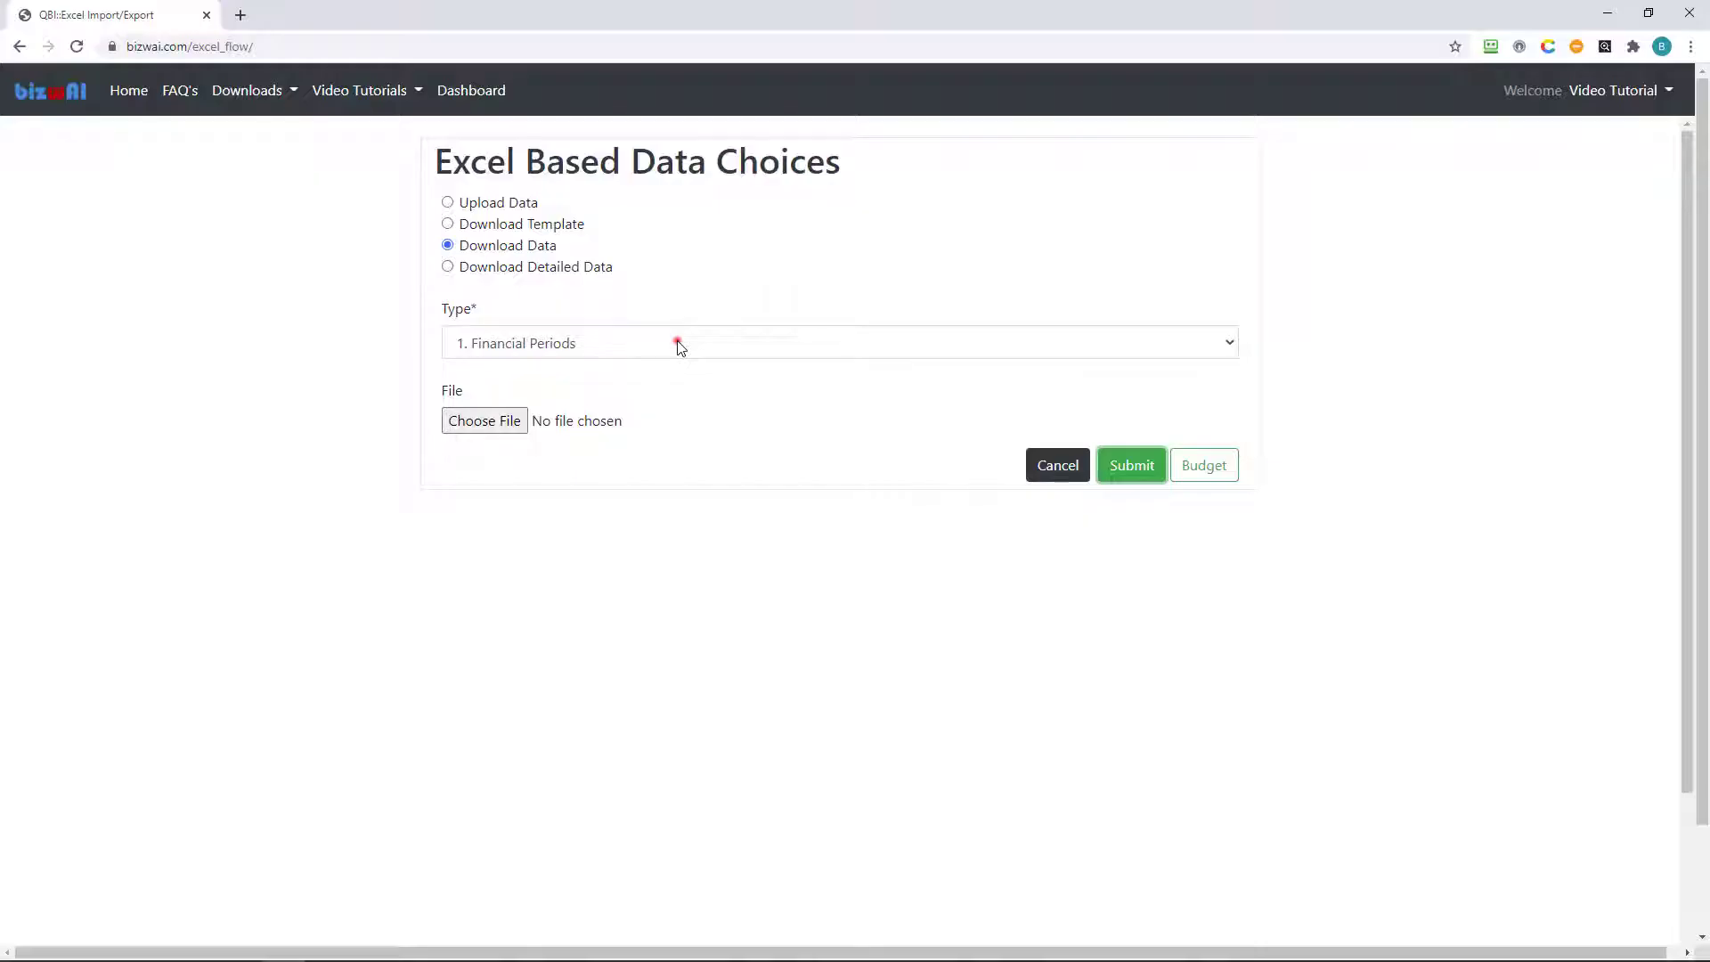
Export 5. Calculated Budget Data, view the spreadsheet in Excel, then close Excel.
left_click(675, 340)
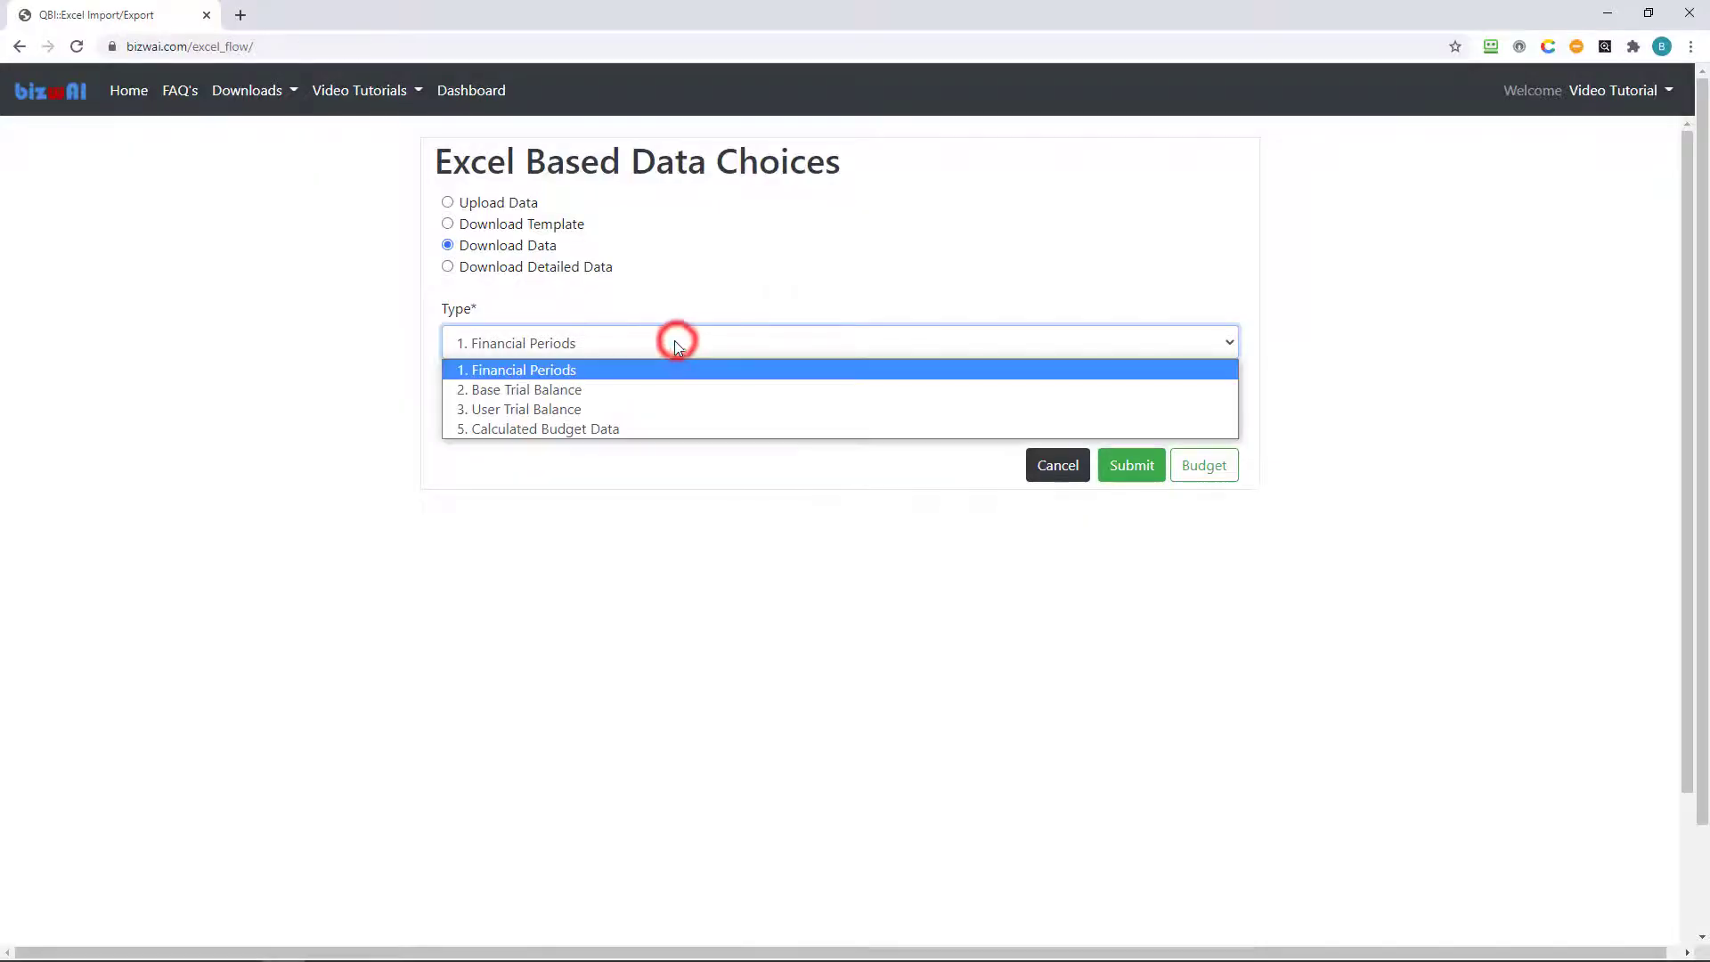
left_click(621, 429)
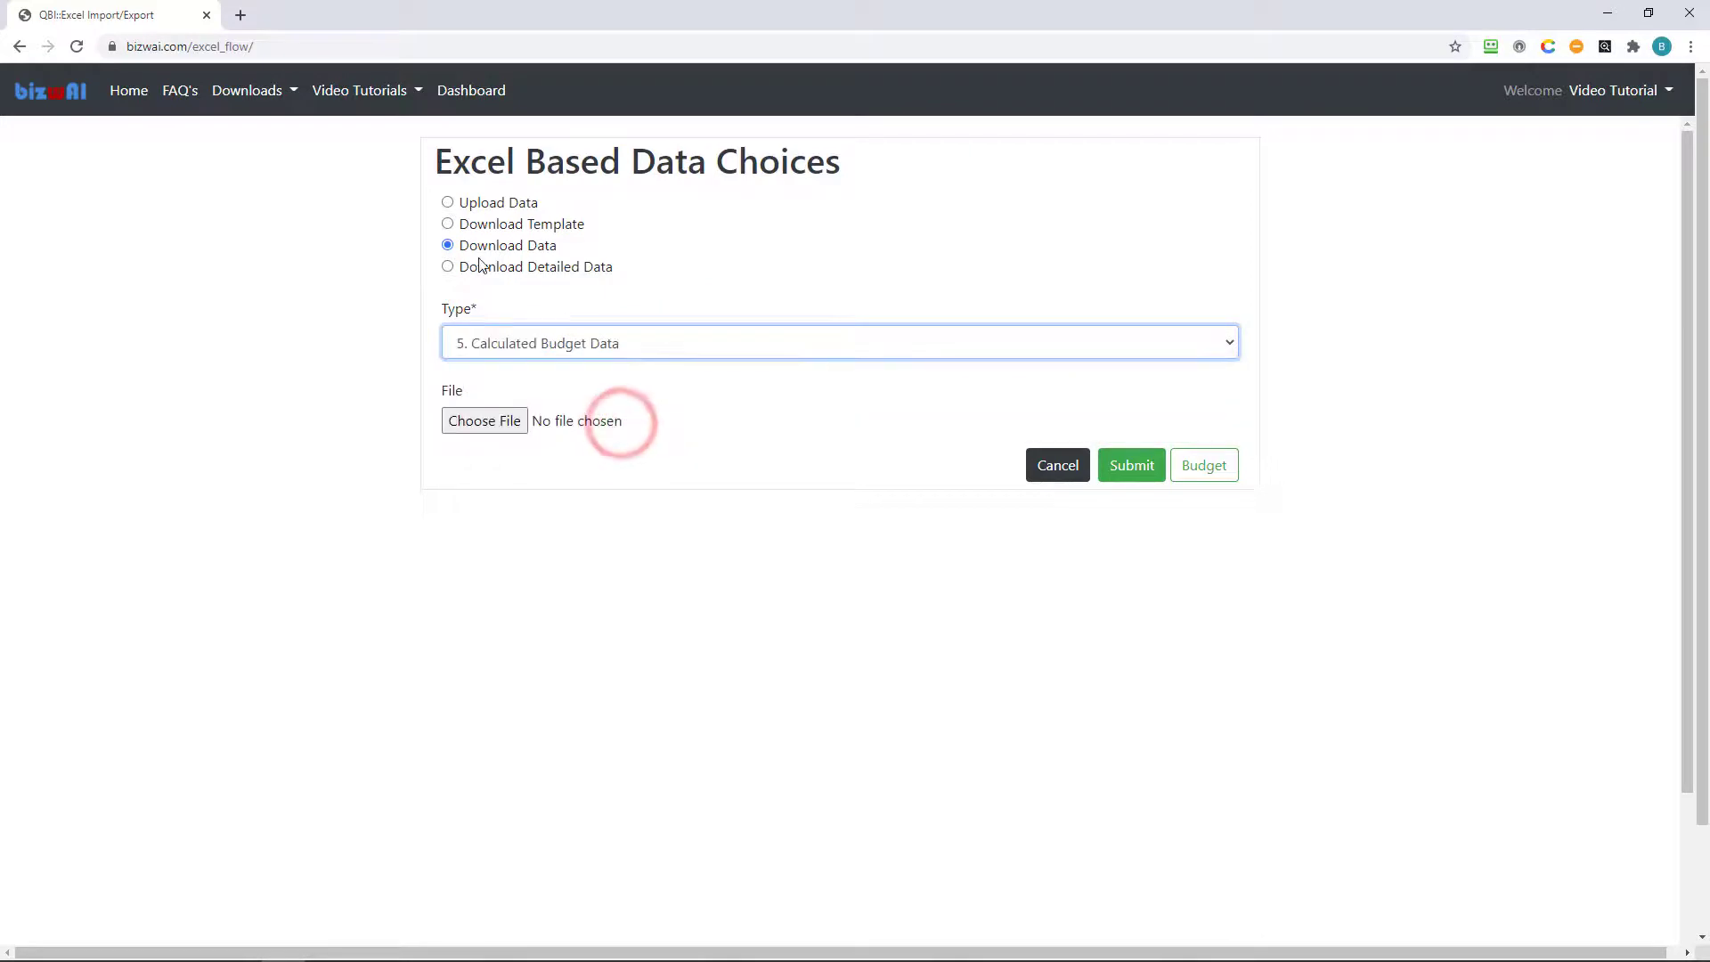
left_click(1139, 474)
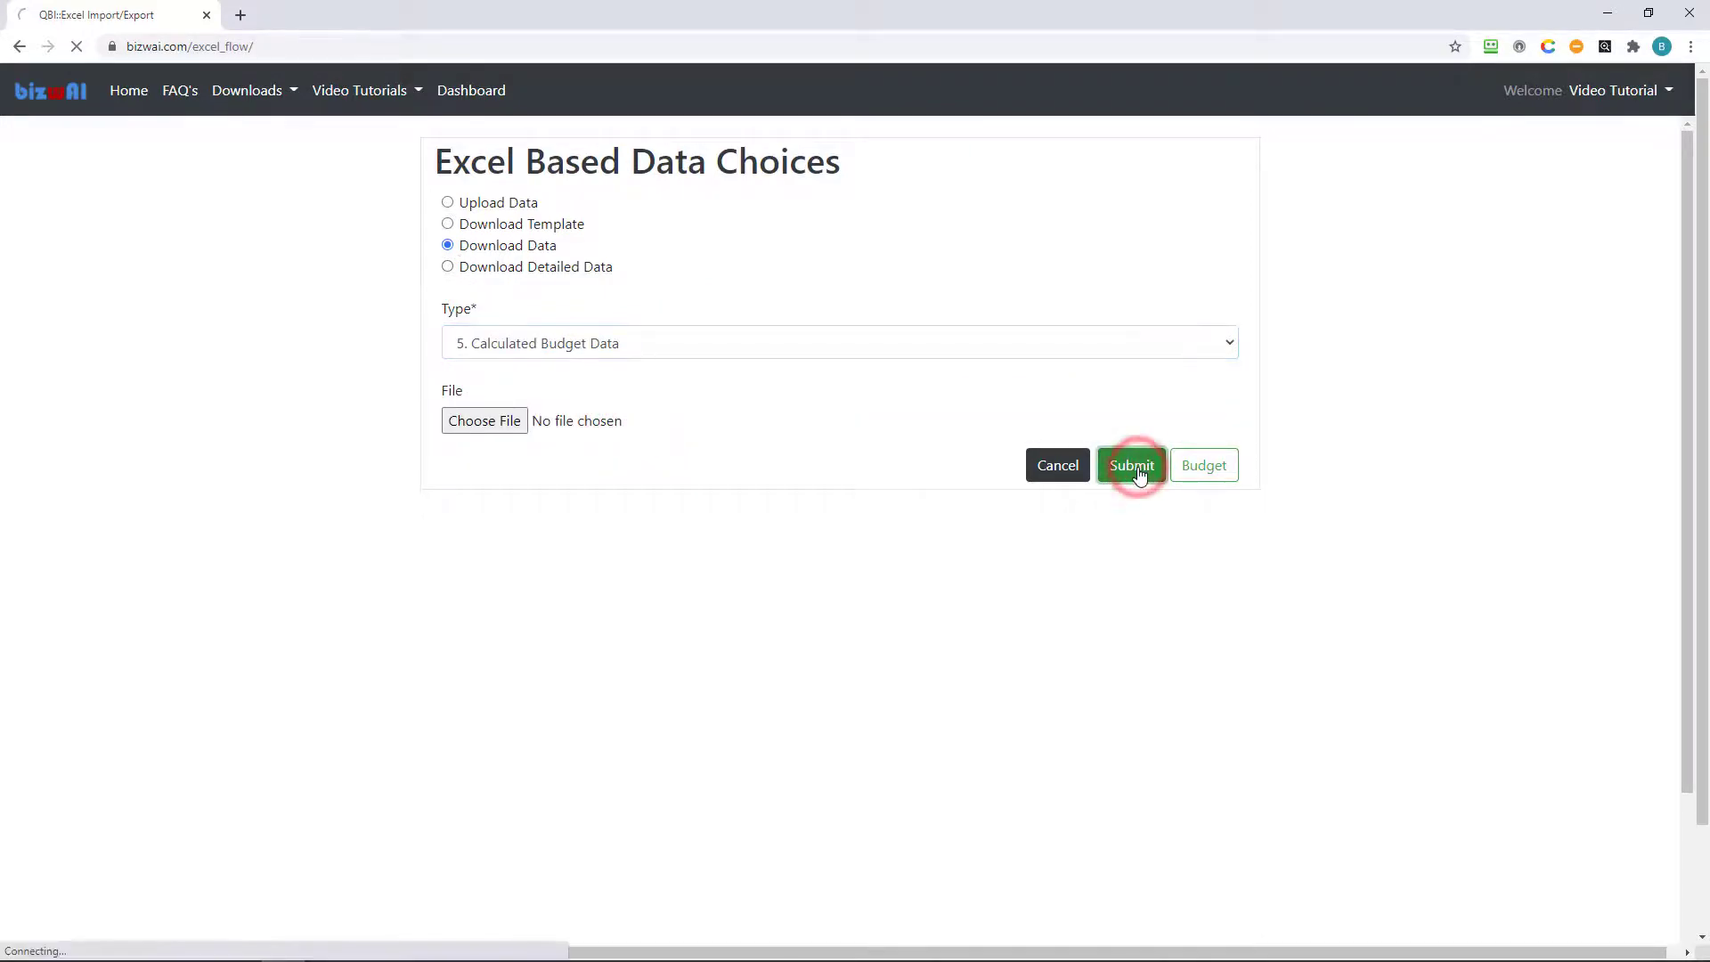
left_click(106, 935)
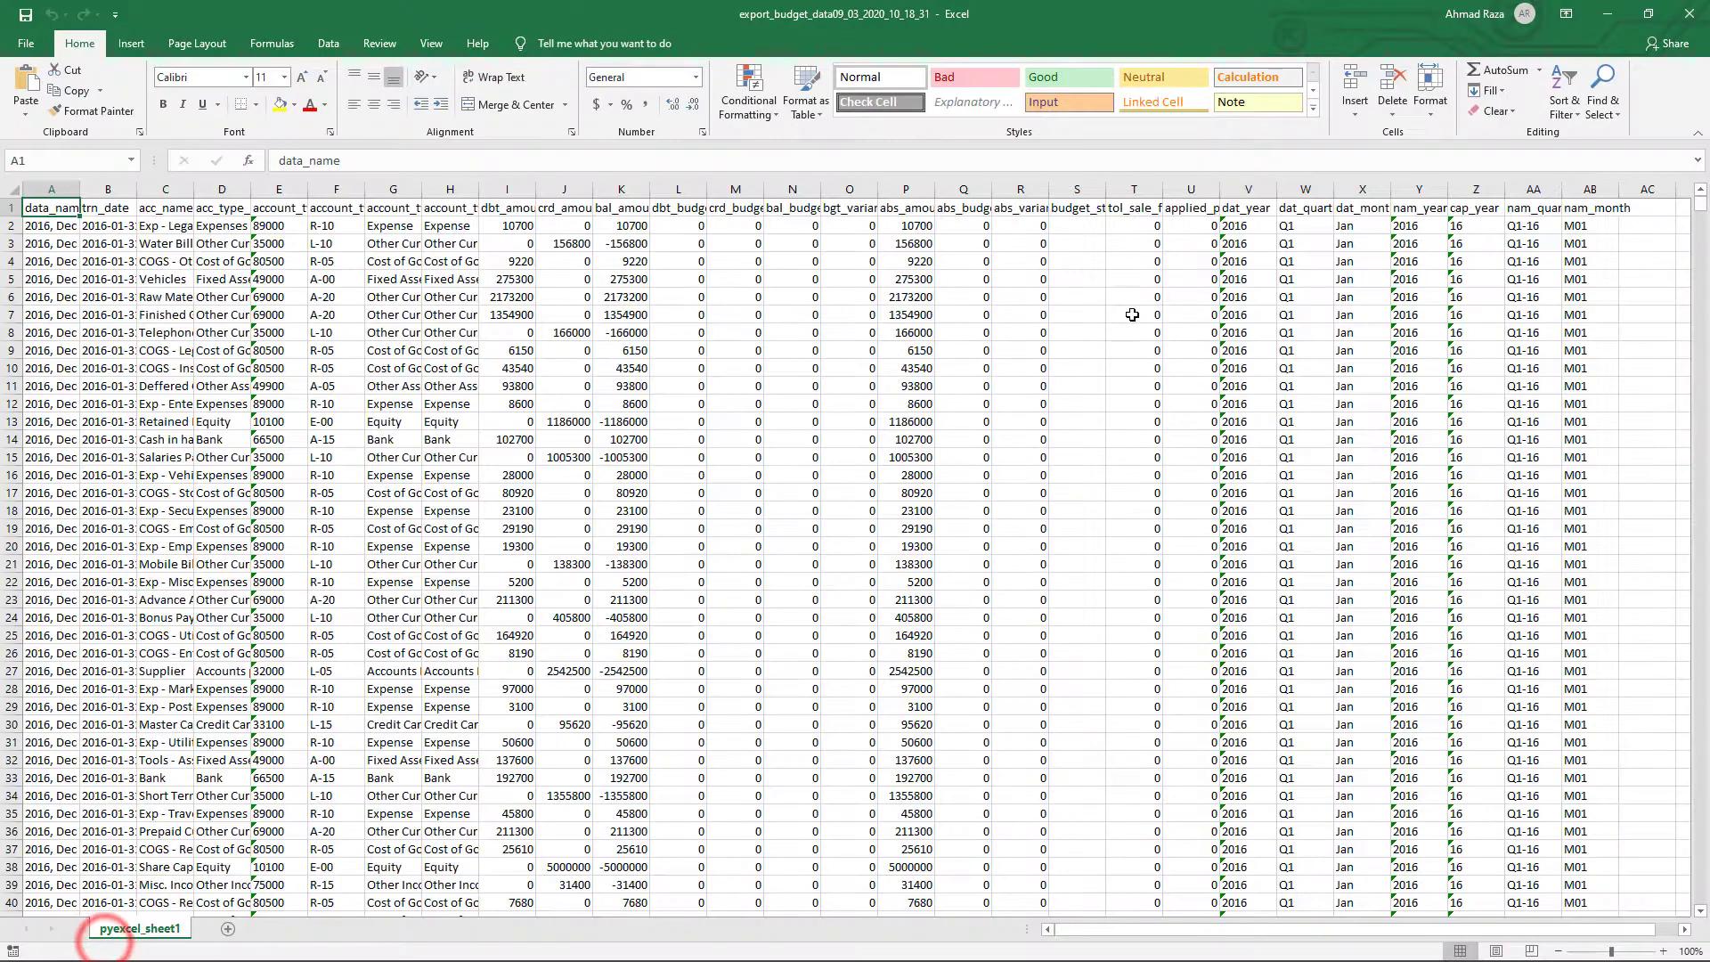
left_click(1688, 14)
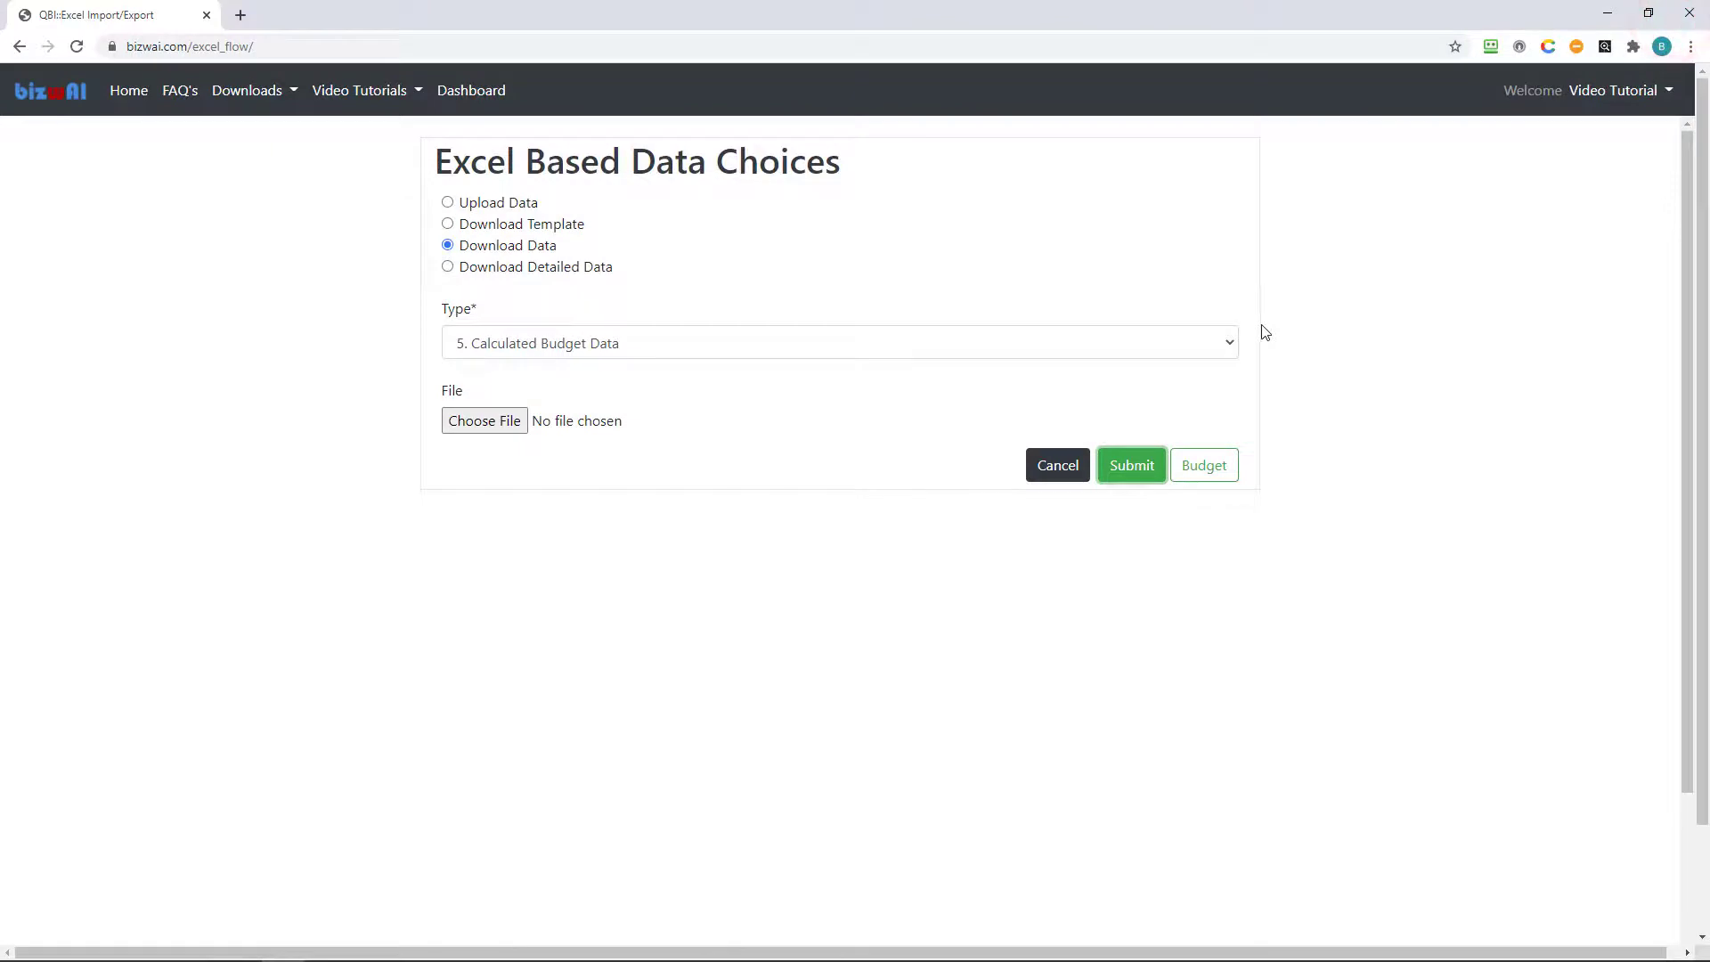
Visit the Change Data Source page, then return to Excel Import/Export via the account dropdown.
left_click(1673, 106)
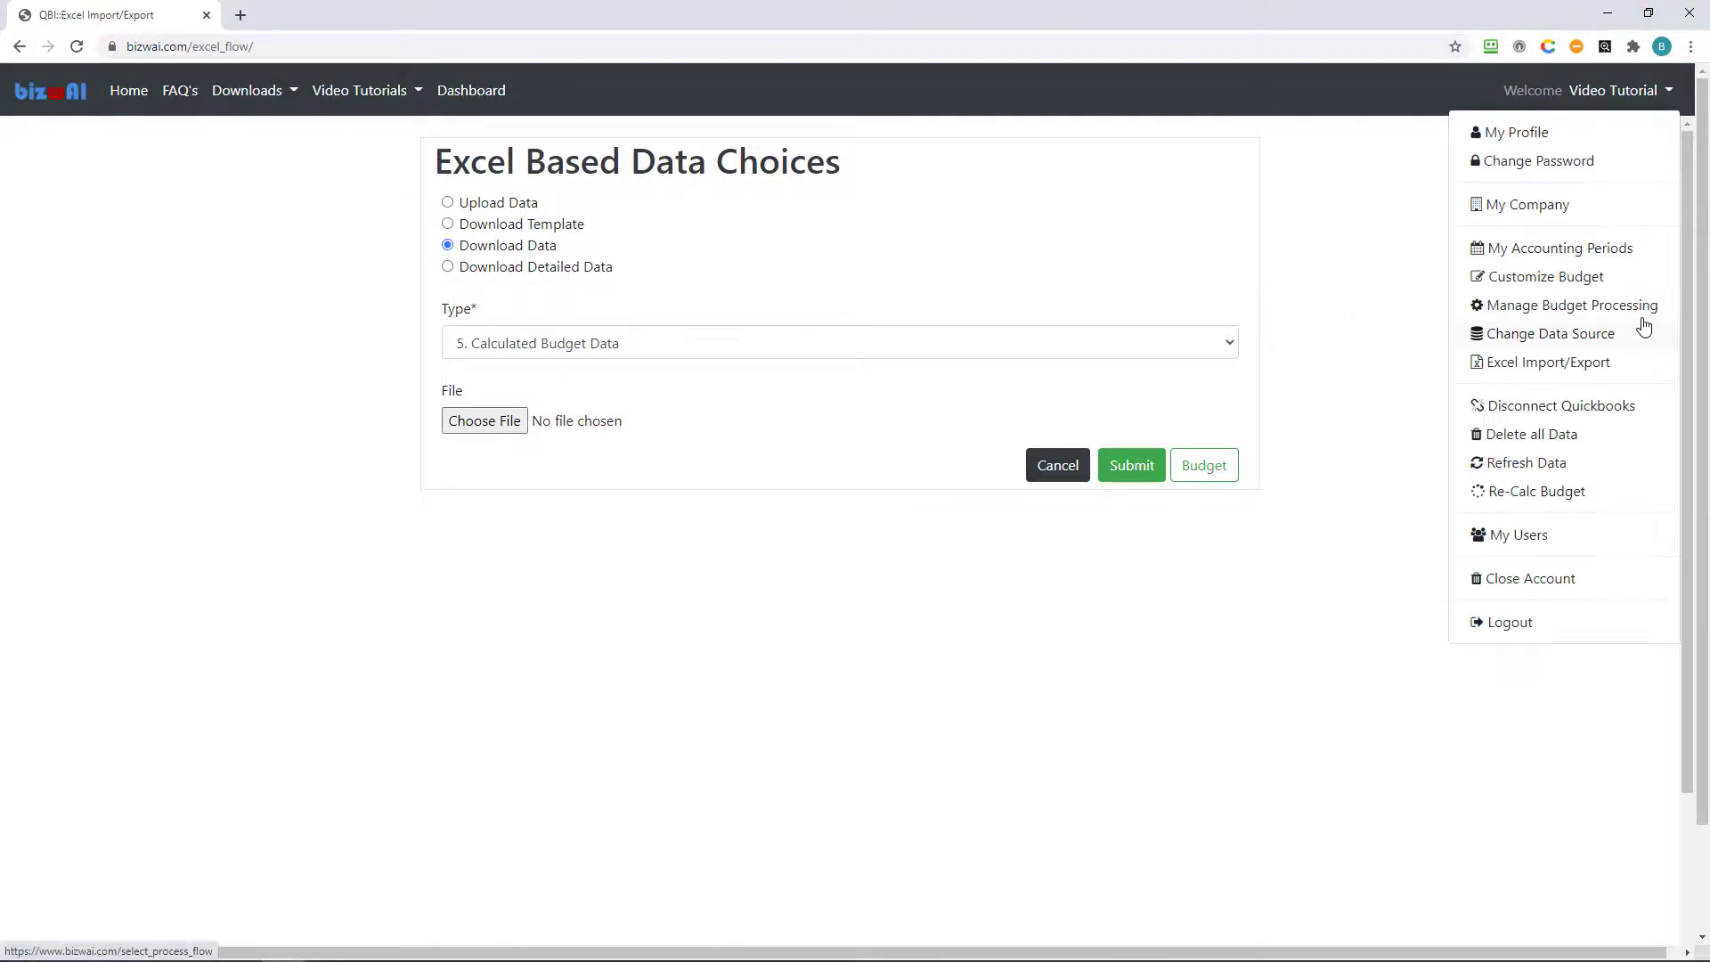
left_click(1594, 336)
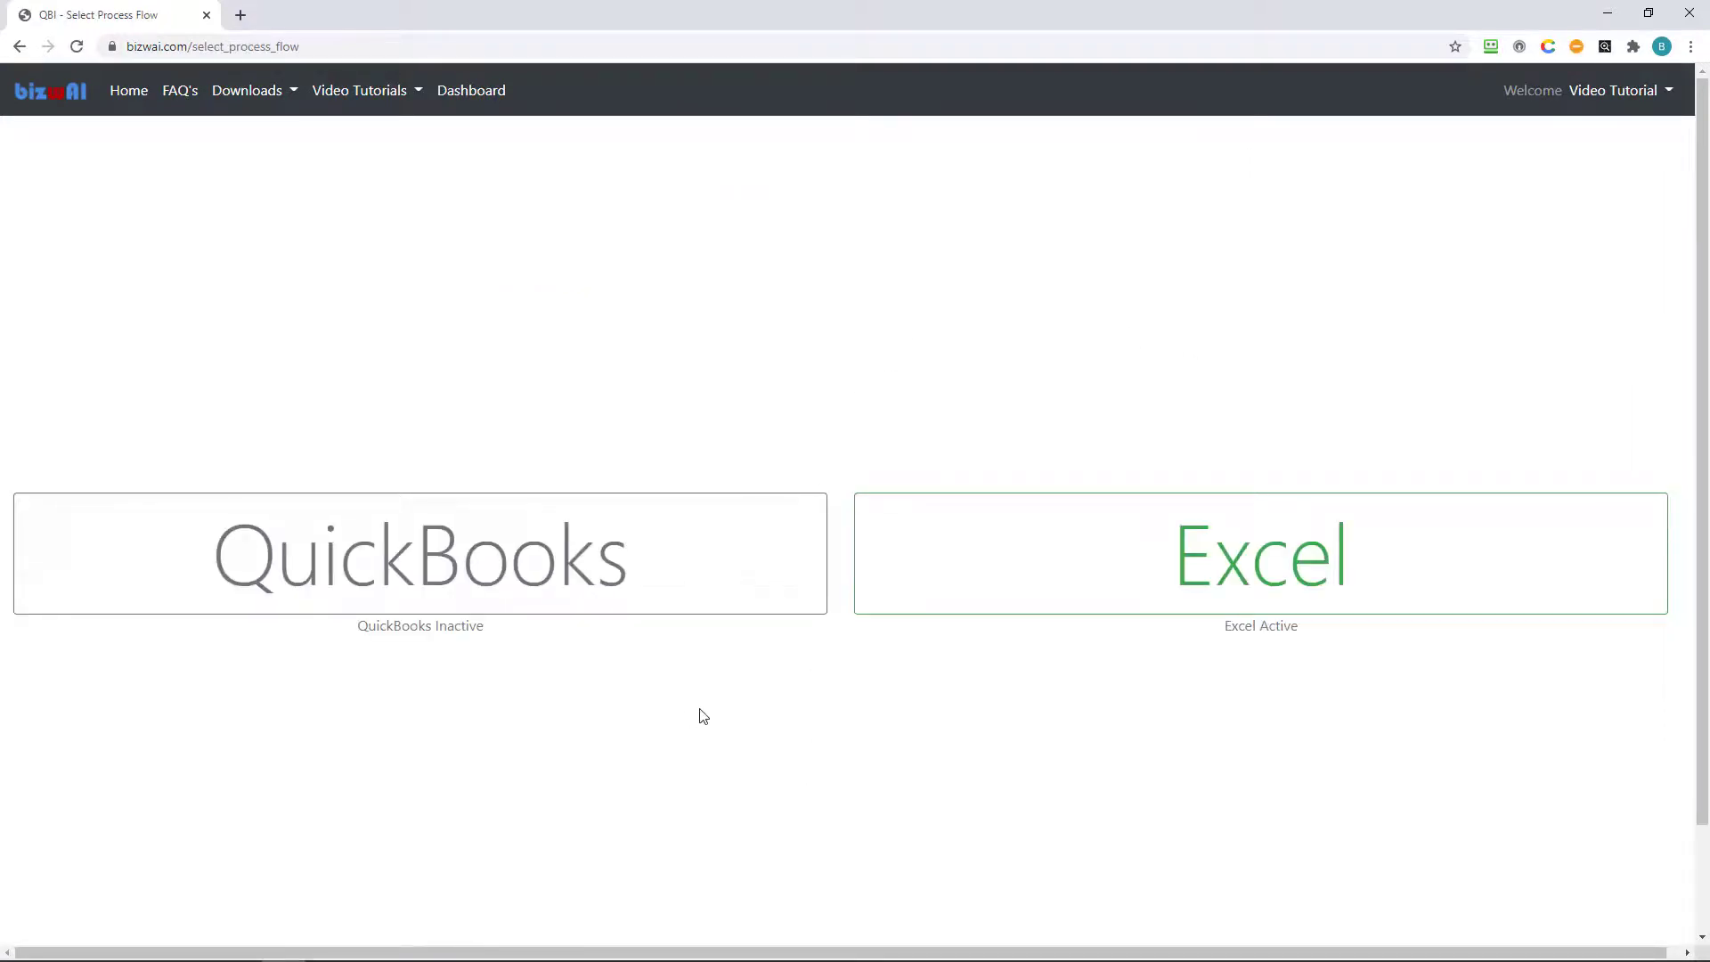
left_click(1619, 90)
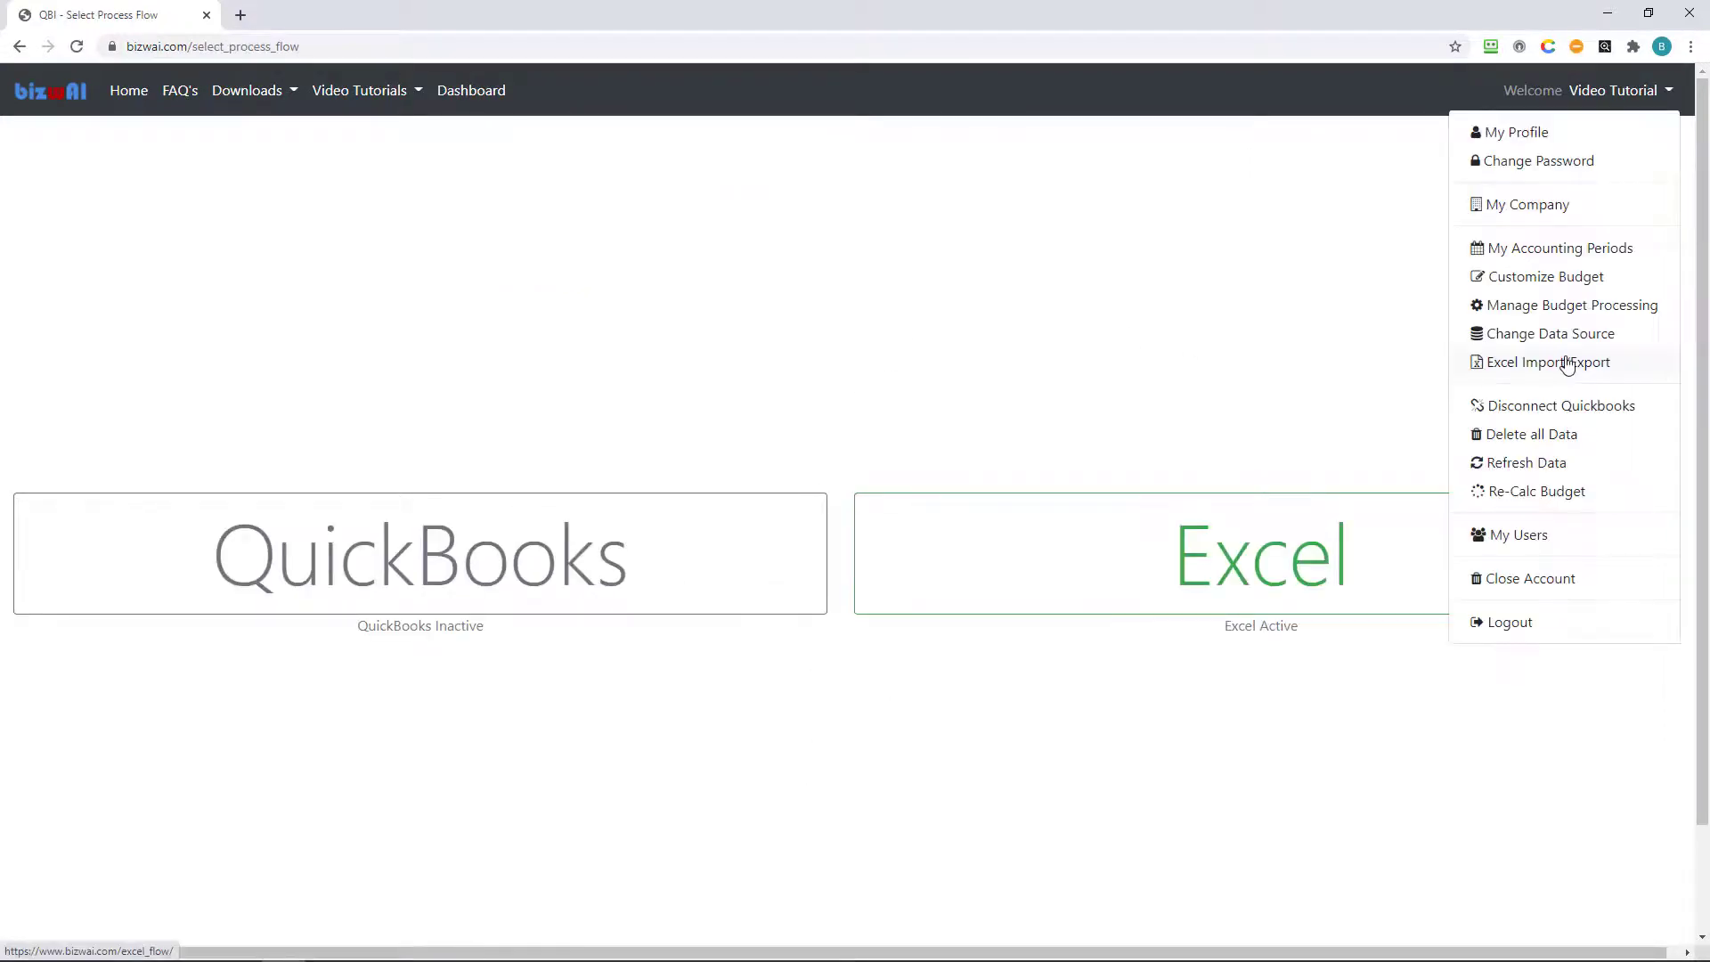
left_click(1566, 363)
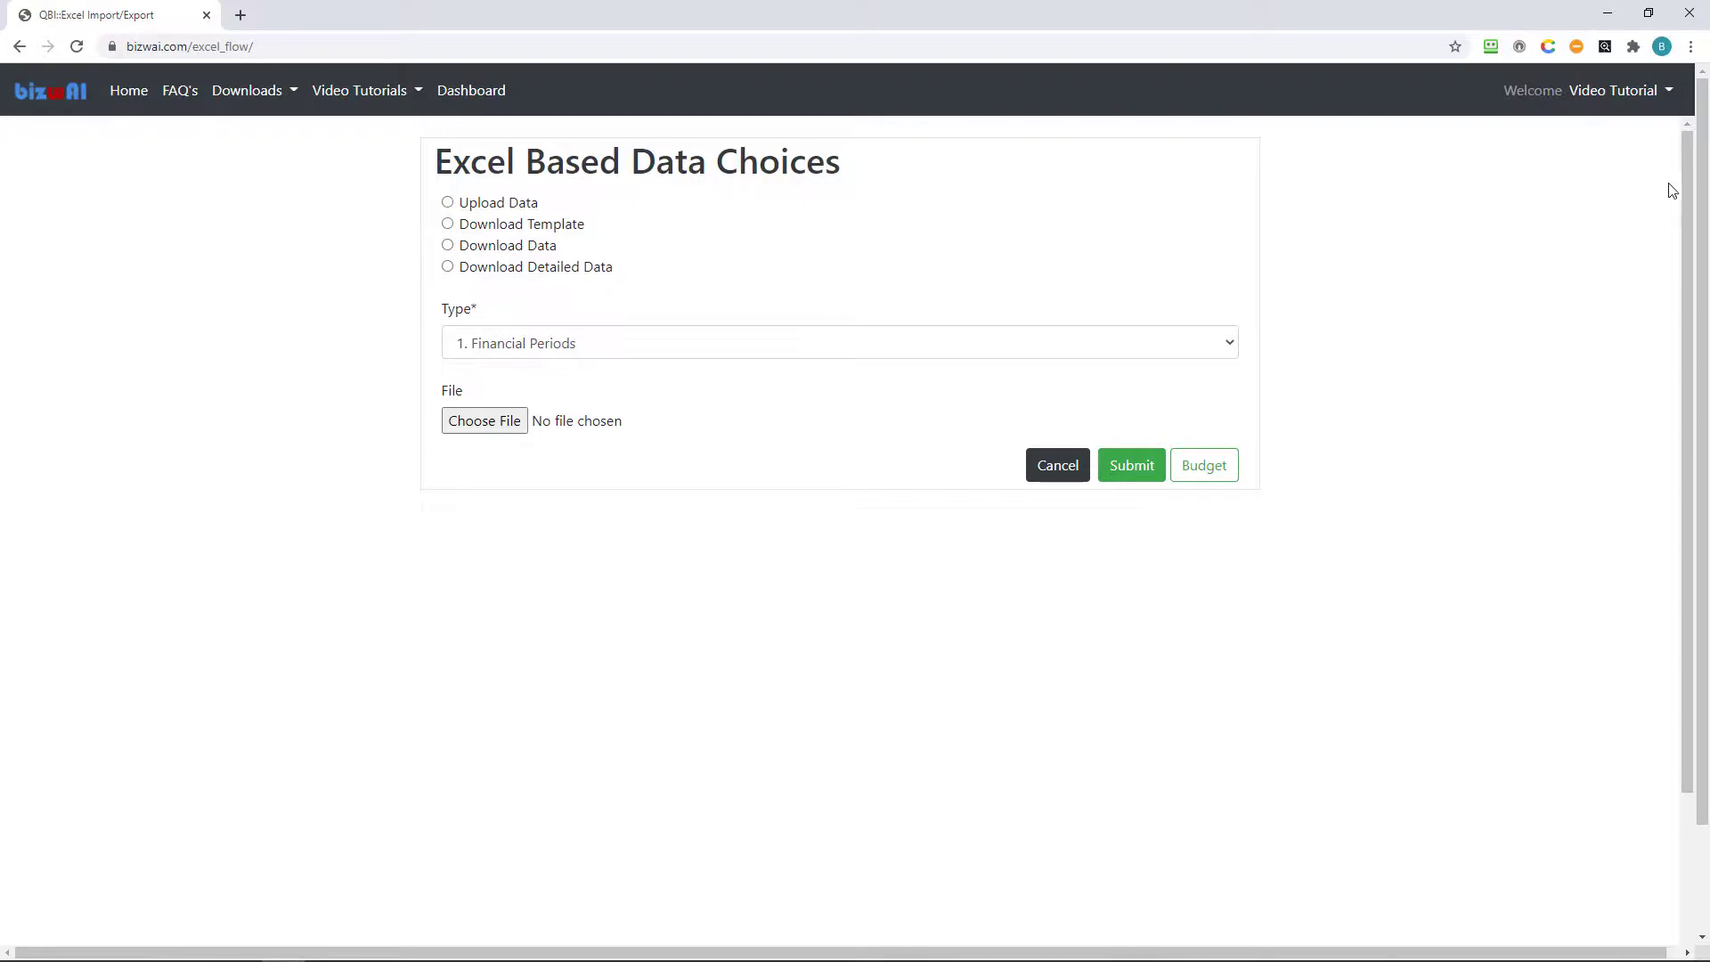
Open the Video Tutorial account dropdown at the top right.
left_click(1666, 96)
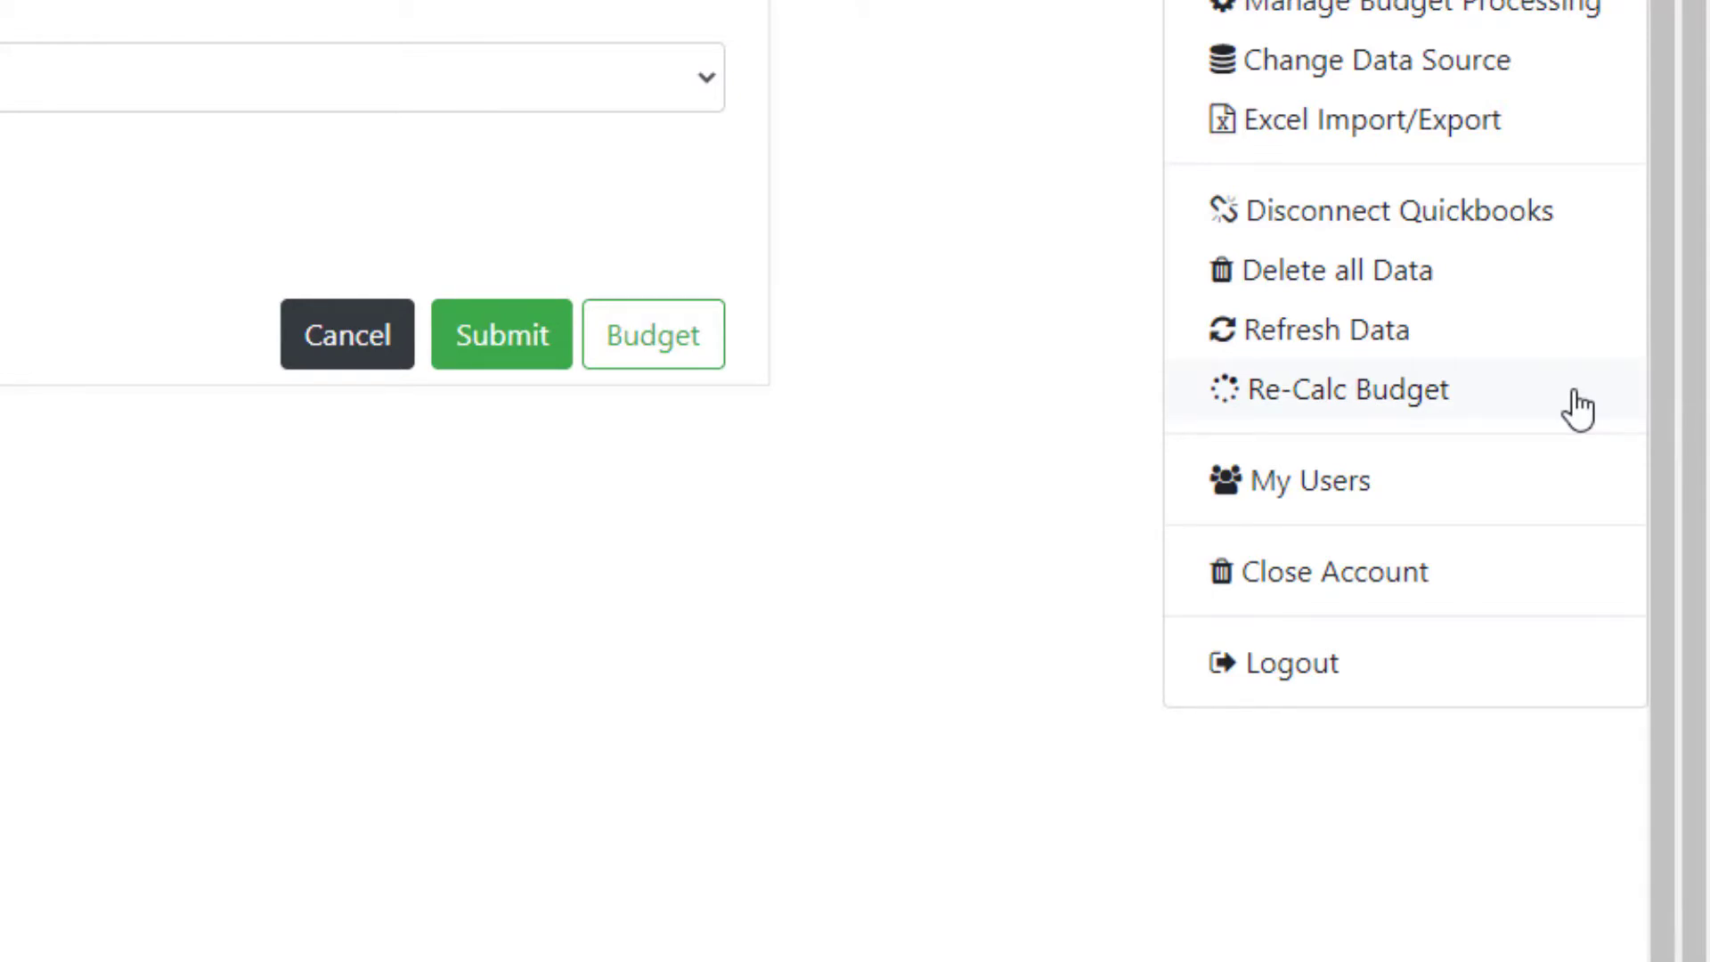
Open My Users, view the blank Add New User form, then reopen the account options menu.
left_click(1566, 509)
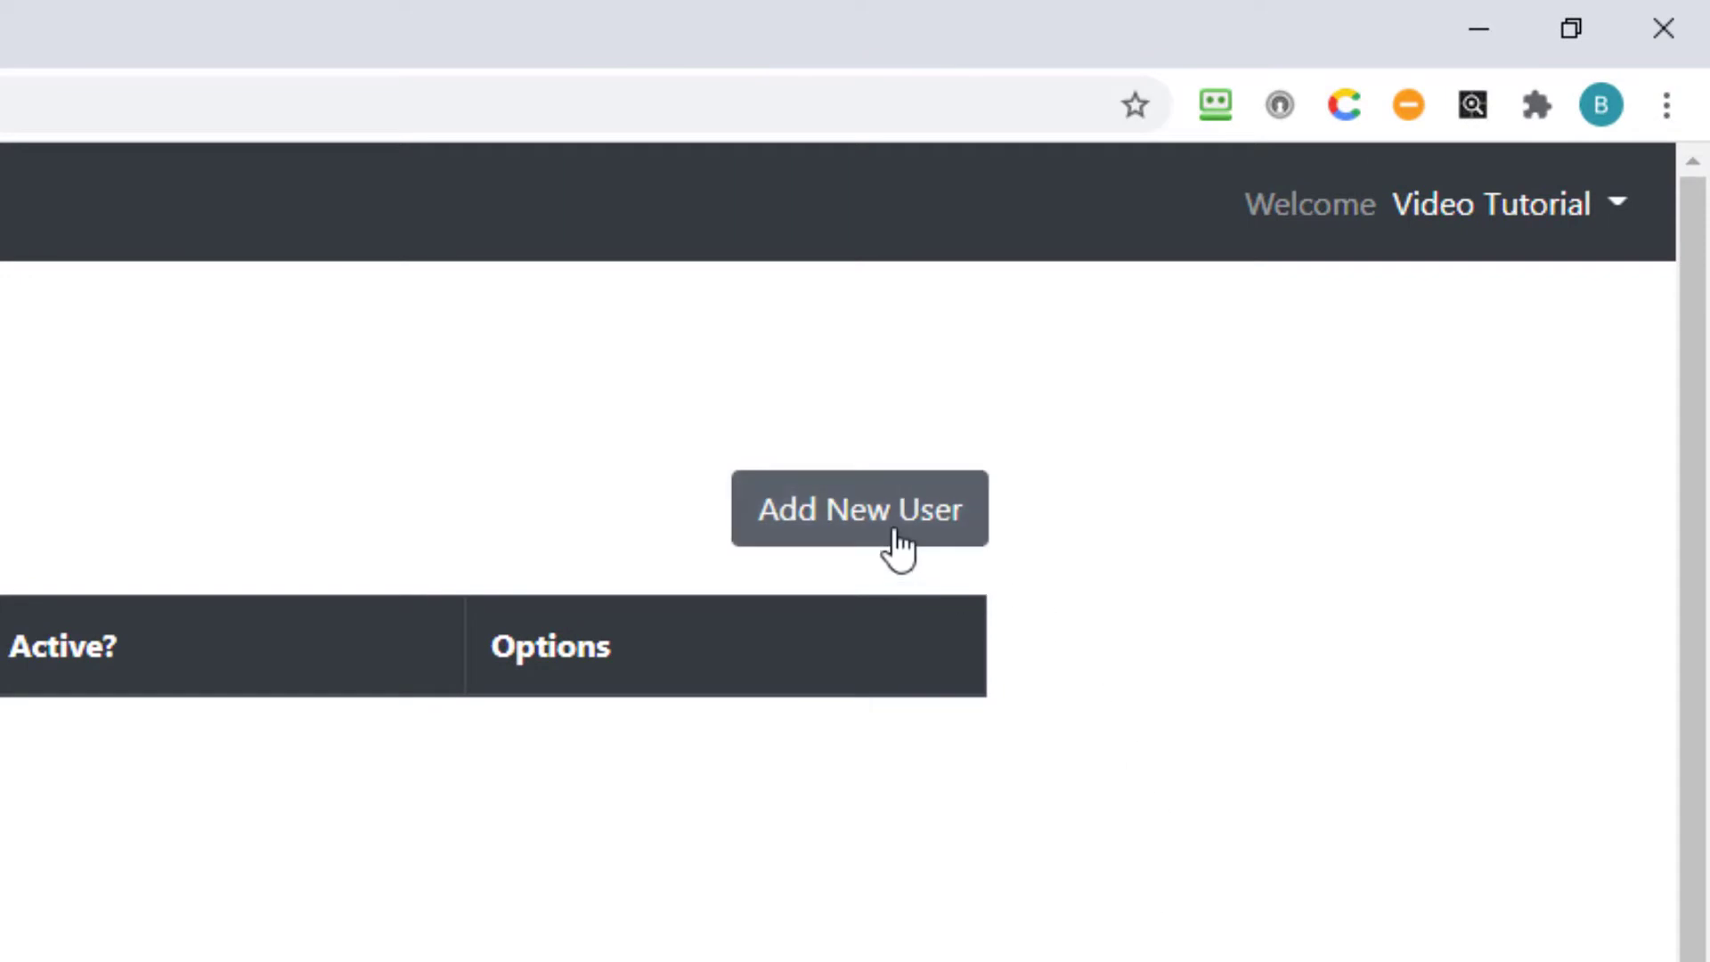
left_click(894, 532)
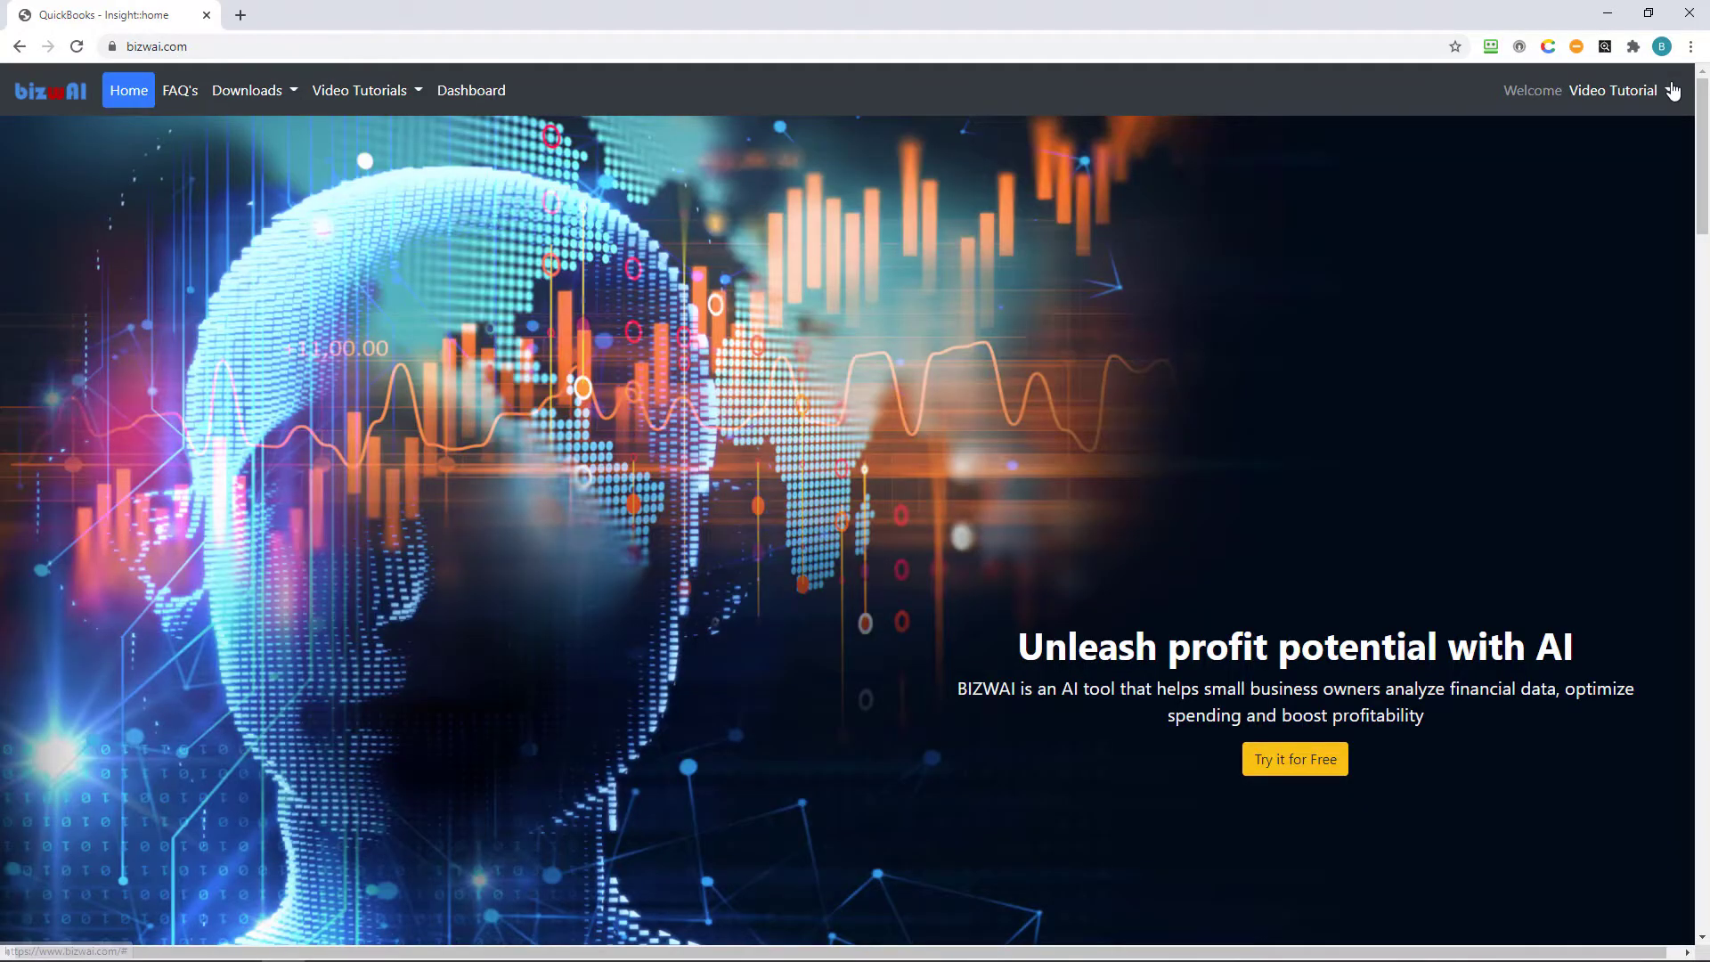
left_click(1665, 90)
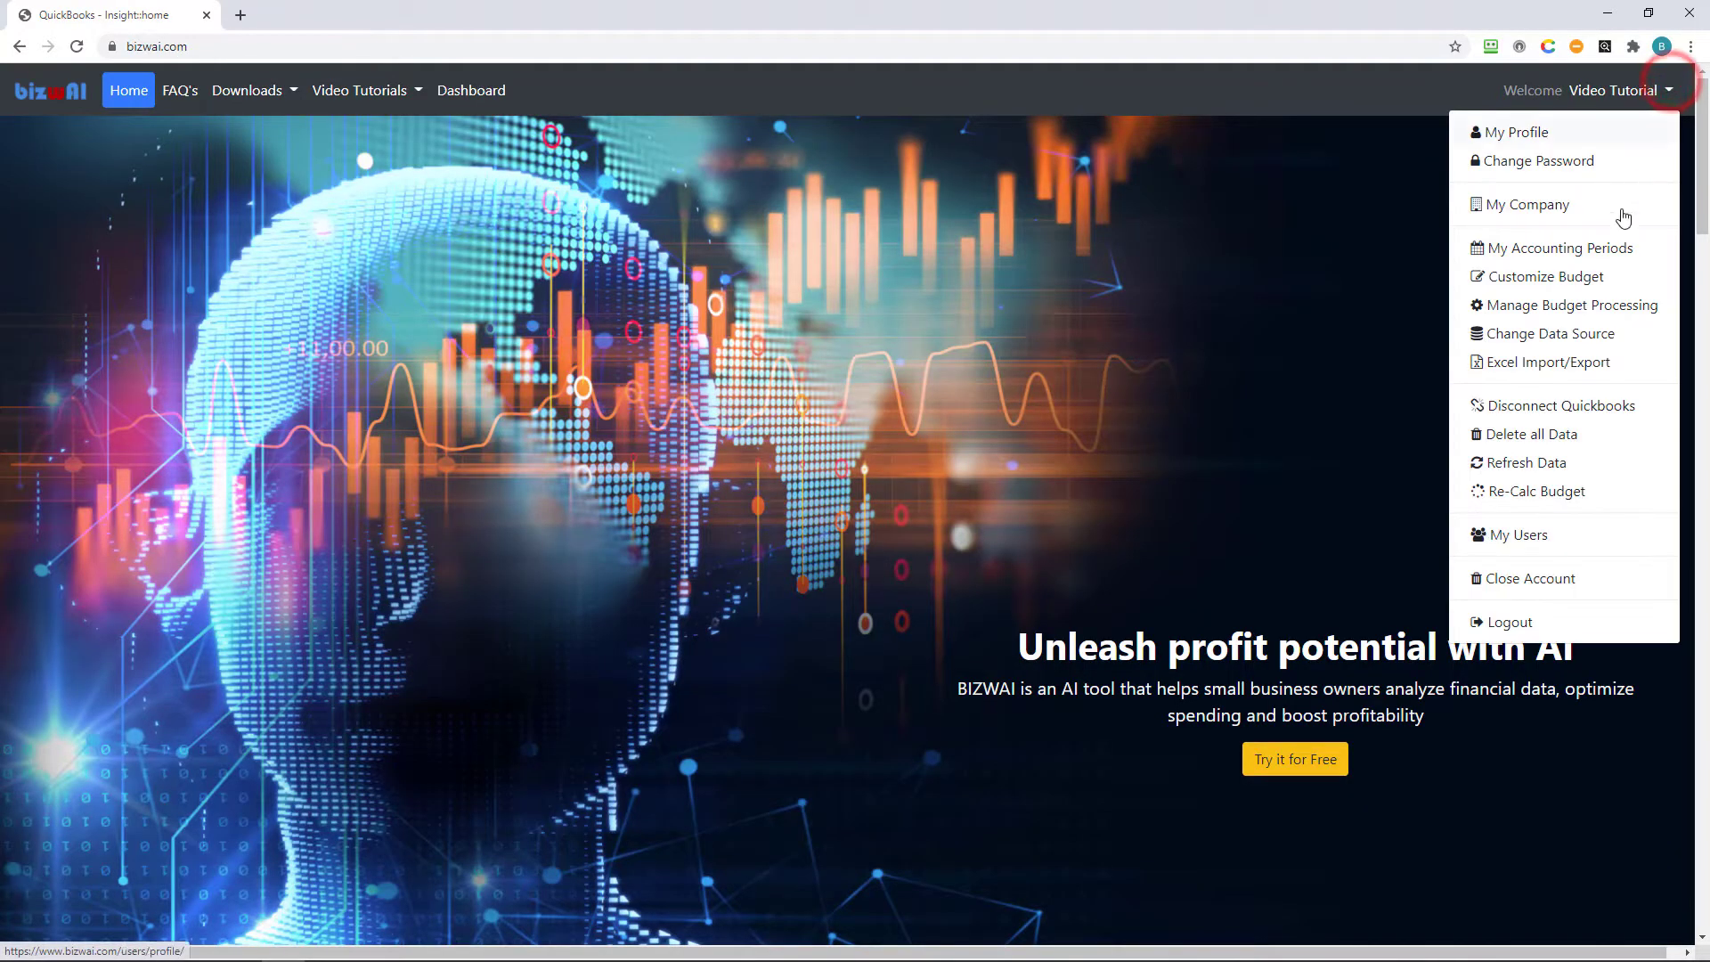